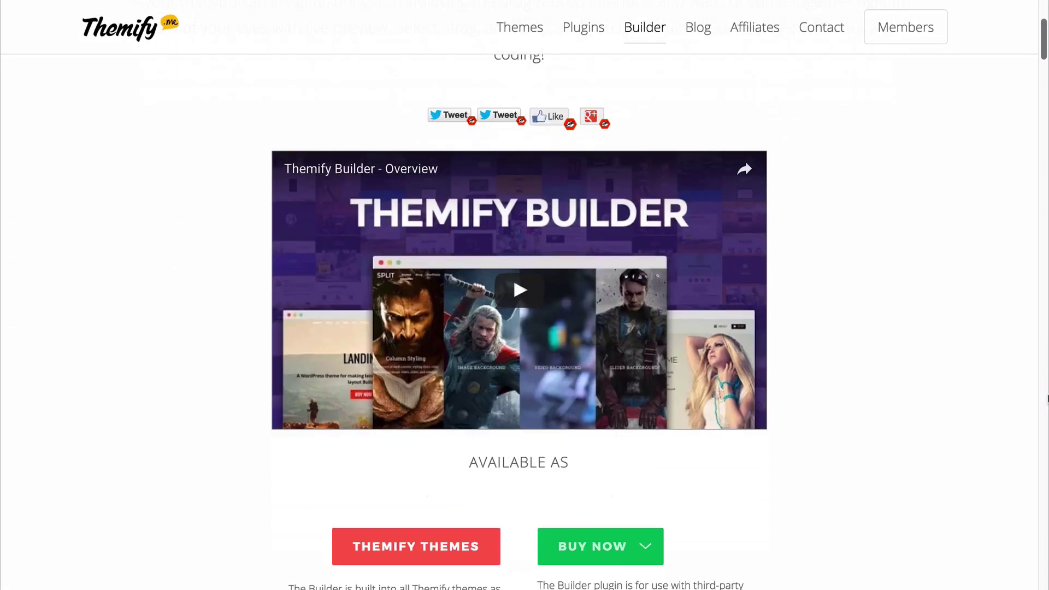
- Scroll through the feature sections of the Themify Builder product page on Themify.me
{"action": "scroll", "coordinate": [1048, 398], "scroll_direction": "down", "scroll_amount": 10}
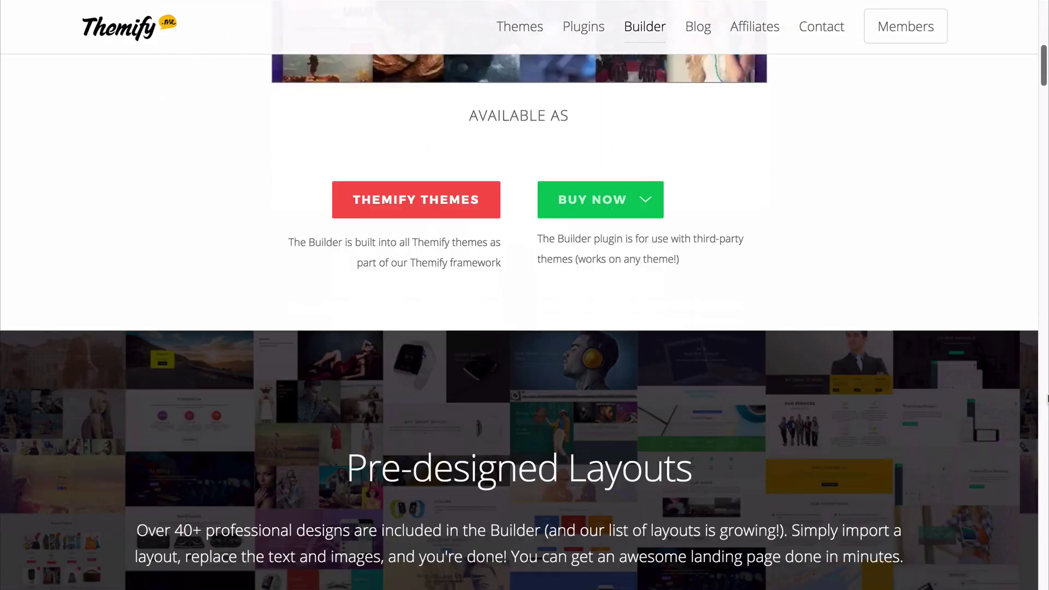
{"action": "scroll", "coordinate": [1048, 399], "scroll_direction": "down", "scroll_amount": 9}
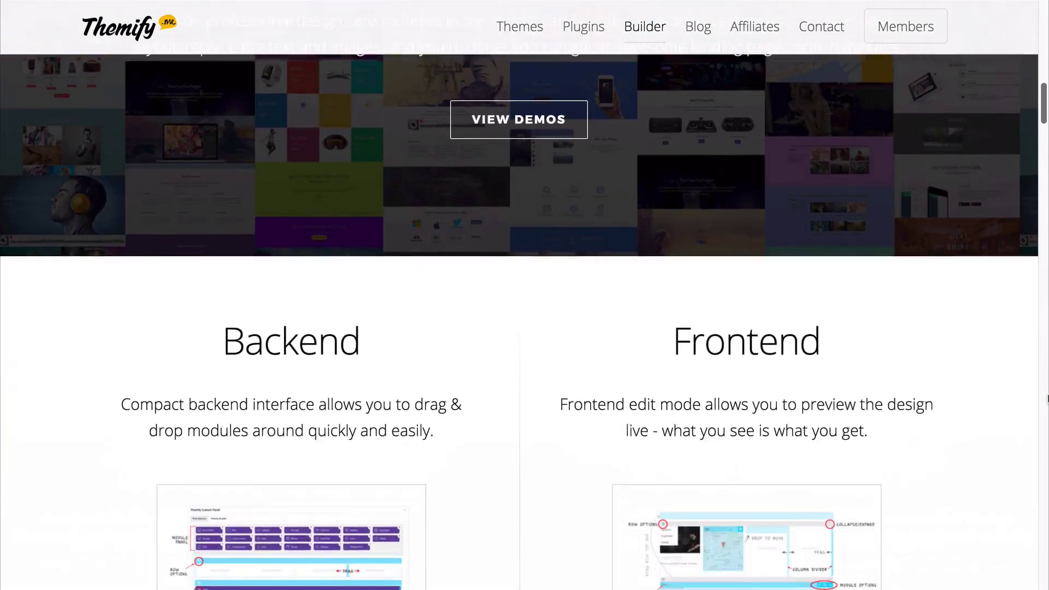
{"action": "scroll", "coordinate": [1047, 398], "scroll_direction": "down", "scroll_amount": 9}
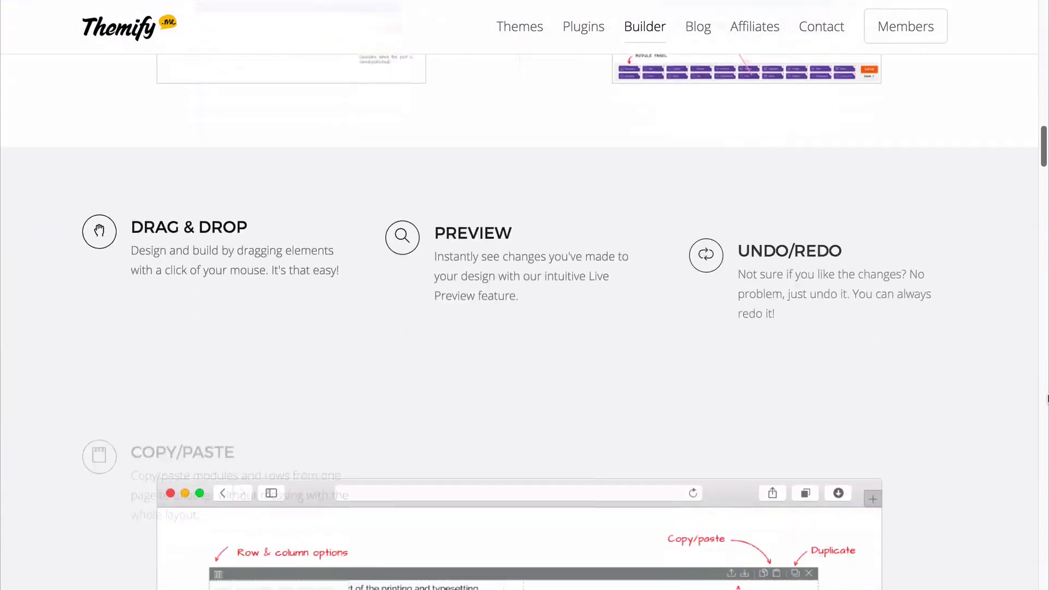
{"action": "scroll", "coordinate": [1048, 399], "scroll_direction": "down", "scroll_amount": 9}
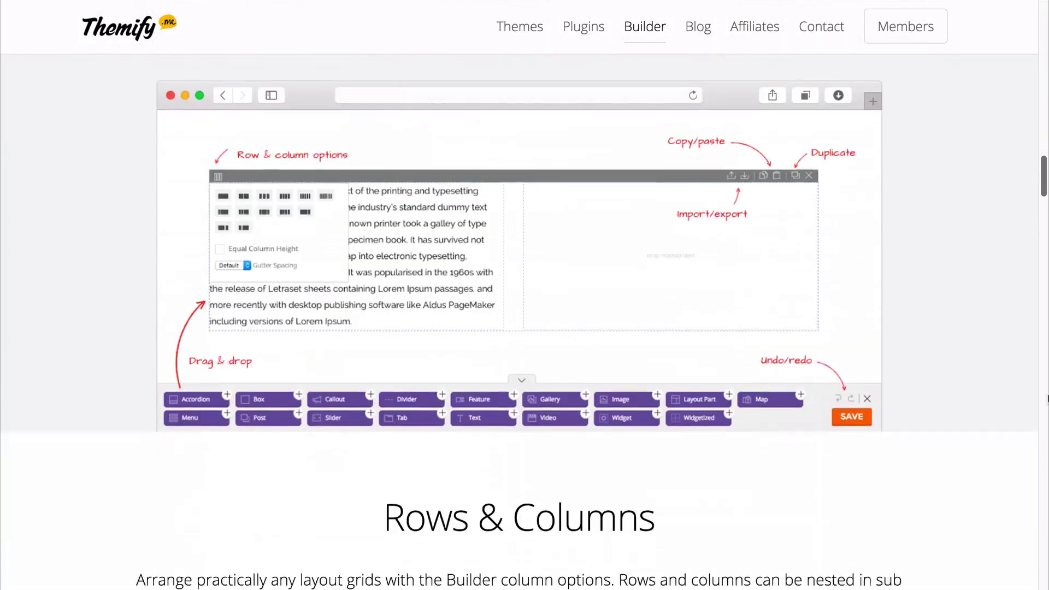
{"action": "scroll", "coordinate": [1047, 399], "scroll_direction": "down", "scroll_amount": 11}
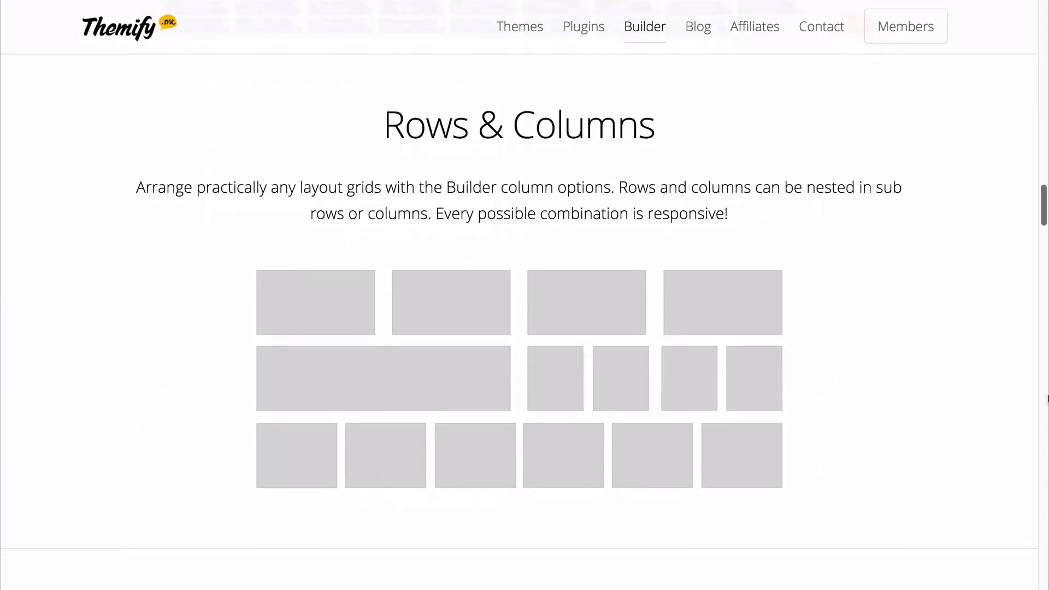
{"action": "scroll", "coordinate": [1048, 399], "scroll_direction": "down", "scroll_amount": 5}
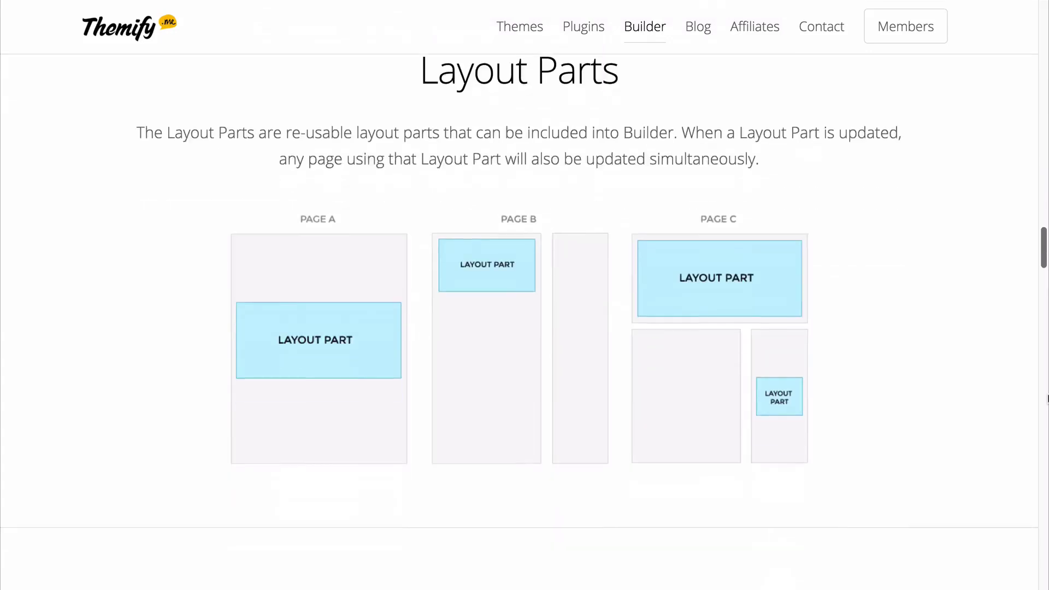
{"action": "scroll", "coordinate": [1047, 399], "scroll_direction": "up", "scroll_amount": 20}
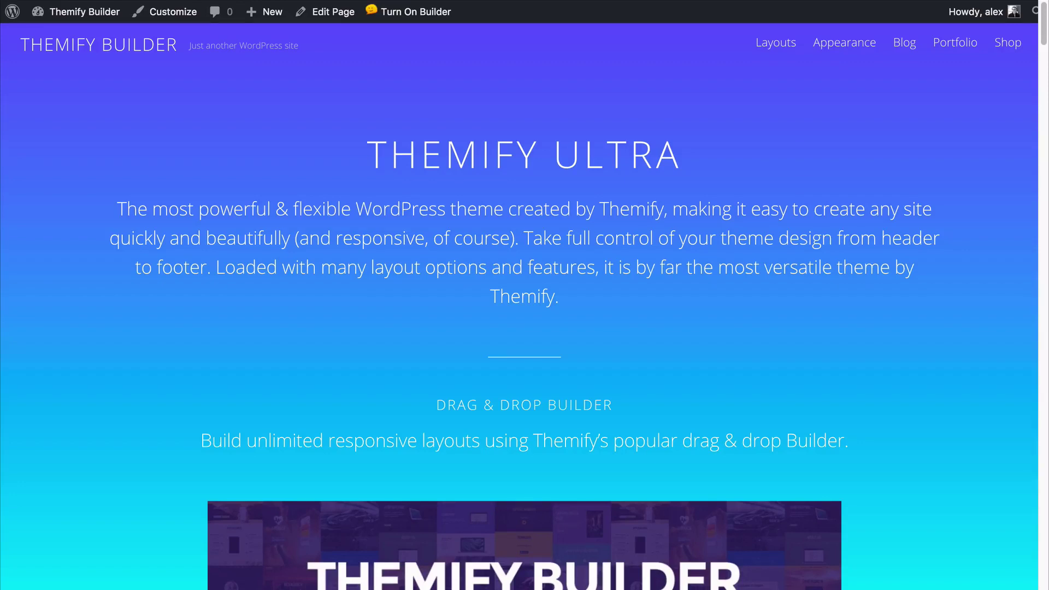
- Turn on the Builder from the WordPress admin bar to edit the homepage live
{"action": "left_click", "coordinate": [405, 24]}
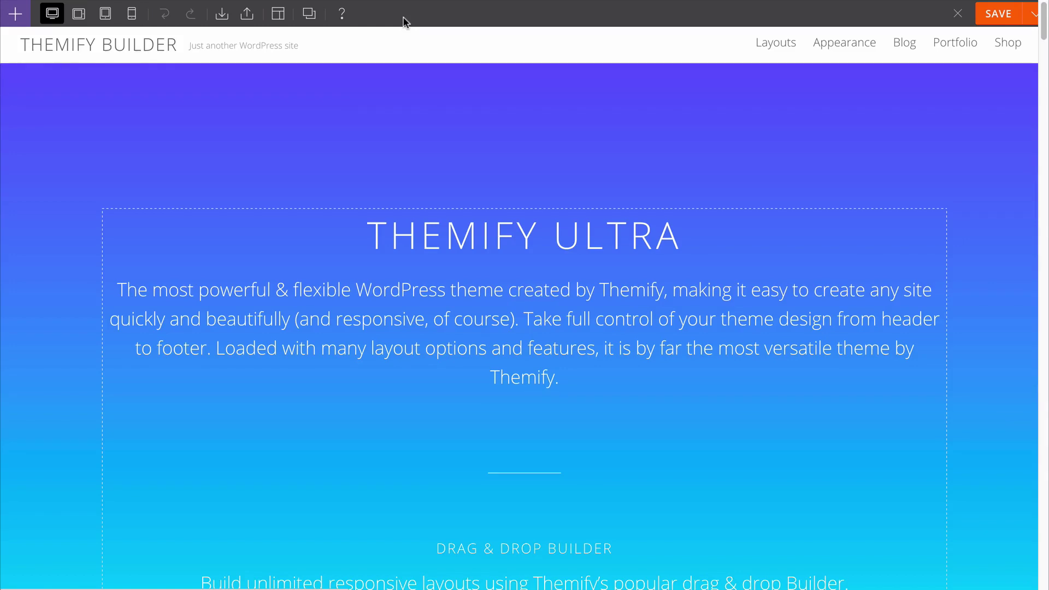
{"action": "scroll", "coordinate": [113, 241], "scroll_direction": "down", "scroll_amount": 3}
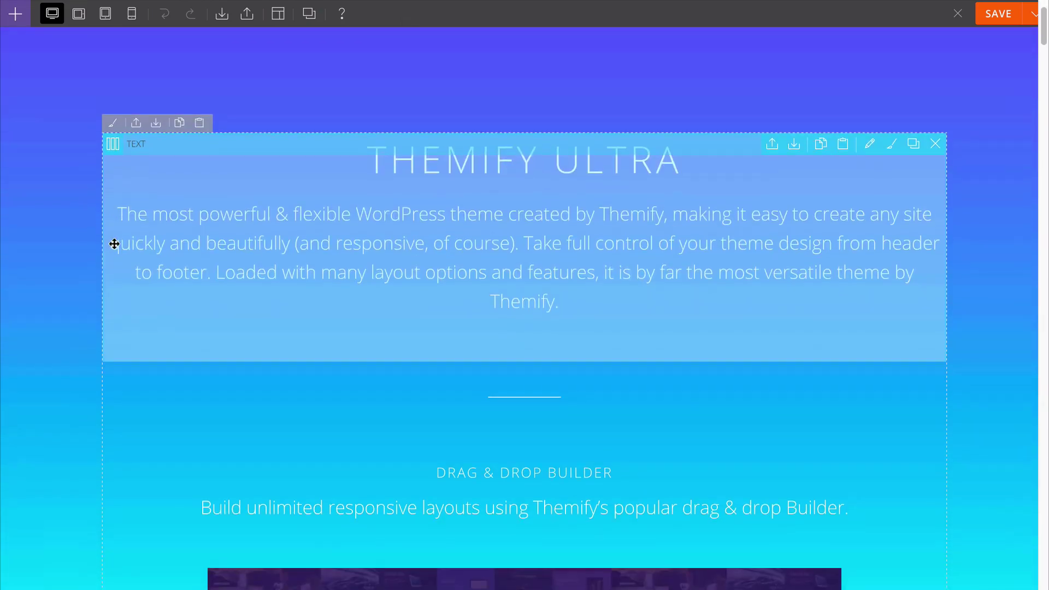
{"action": "scroll", "coordinate": [399, 265], "scroll_direction": "down", "scroll_amount": 2}
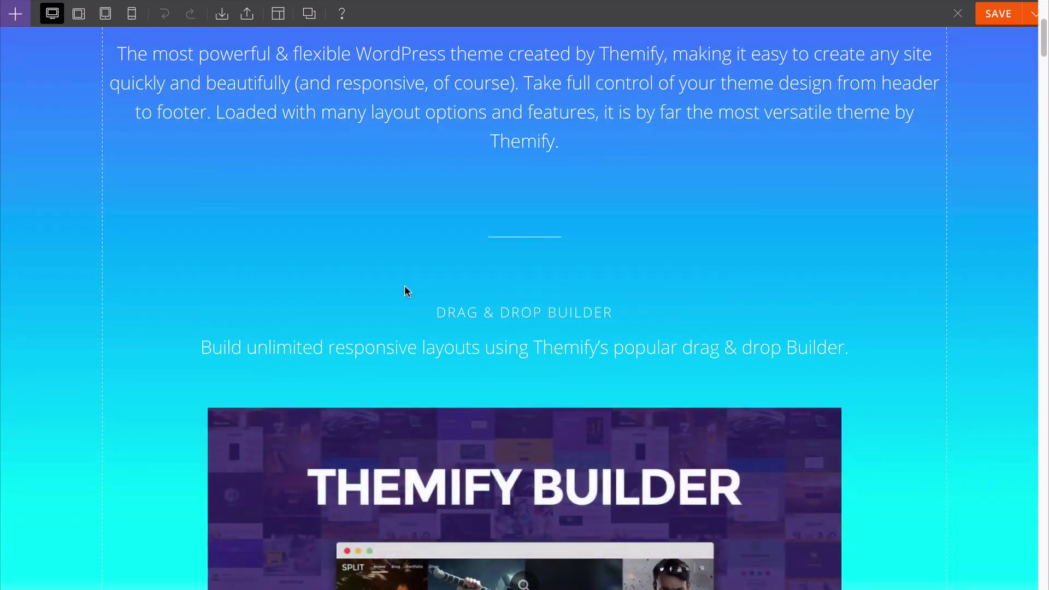
{"action": "scroll", "coordinate": [406, 303], "scroll_direction": "down", "scroll_amount": 1}
{"action": "scroll", "coordinate": [407, 303], "scroll_direction": "down", "scroll_amount": 3}
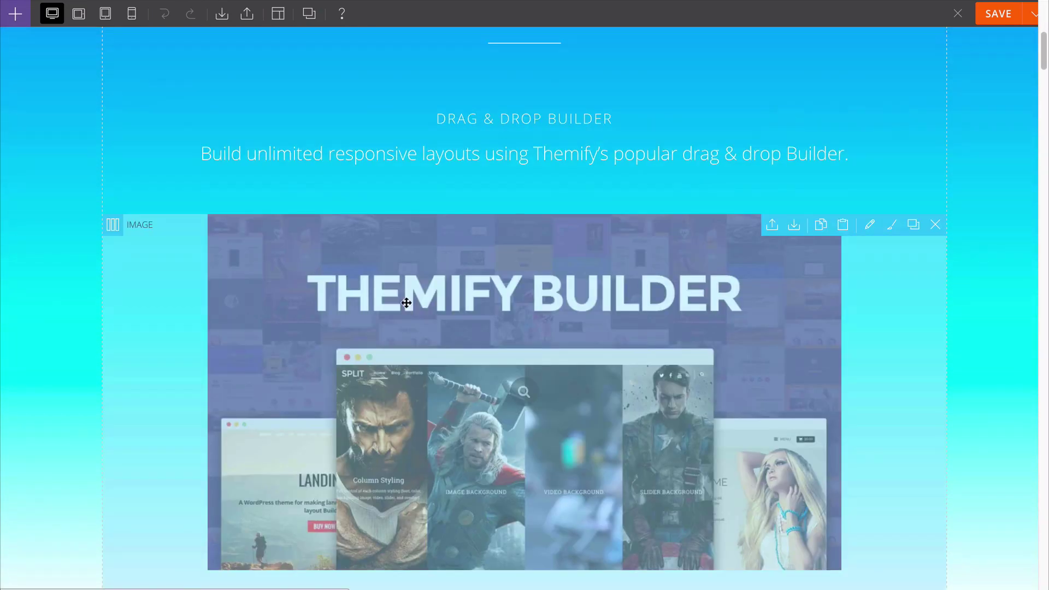
{"action": "scroll", "coordinate": [406, 303], "scroll_direction": "down", "scroll_amount": 7}
{"action": "scroll", "coordinate": [407, 306], "scroll_direction": "down", "scroll_amount": 4}
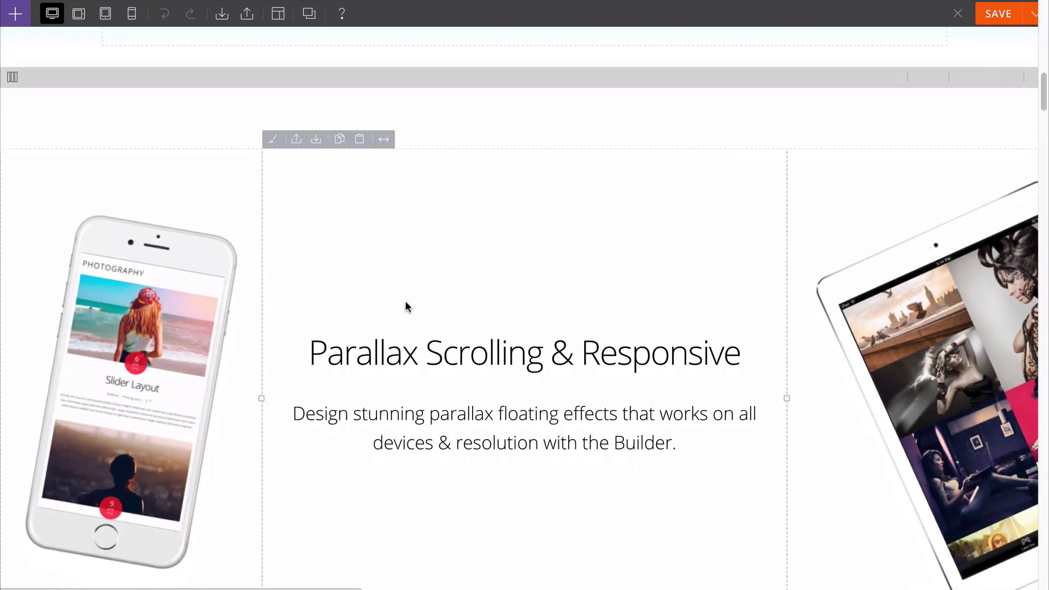
{"action": "scroll", "coordinate": [458, 325], "scroll_direction": "down", "scroll_amount": 9}
{"action": "scroll", "coordinate": [458, 326], "scroll_direction": "down", "scroll_amount": 1}
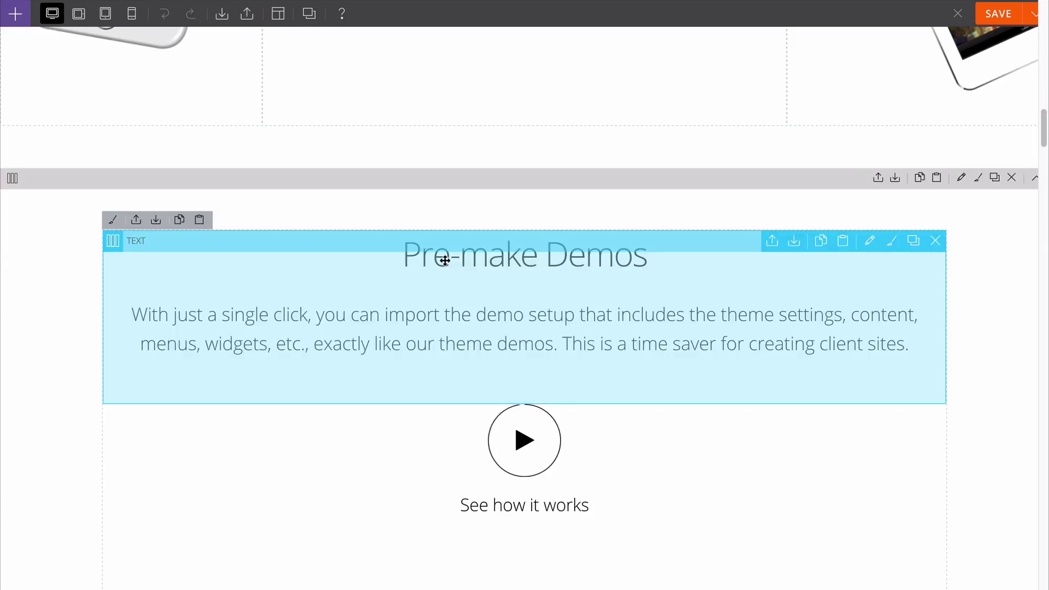
{"action": "scroll", "coordinate": [445, 260], "scroll_direction": "down", "scroll_amount": 9}
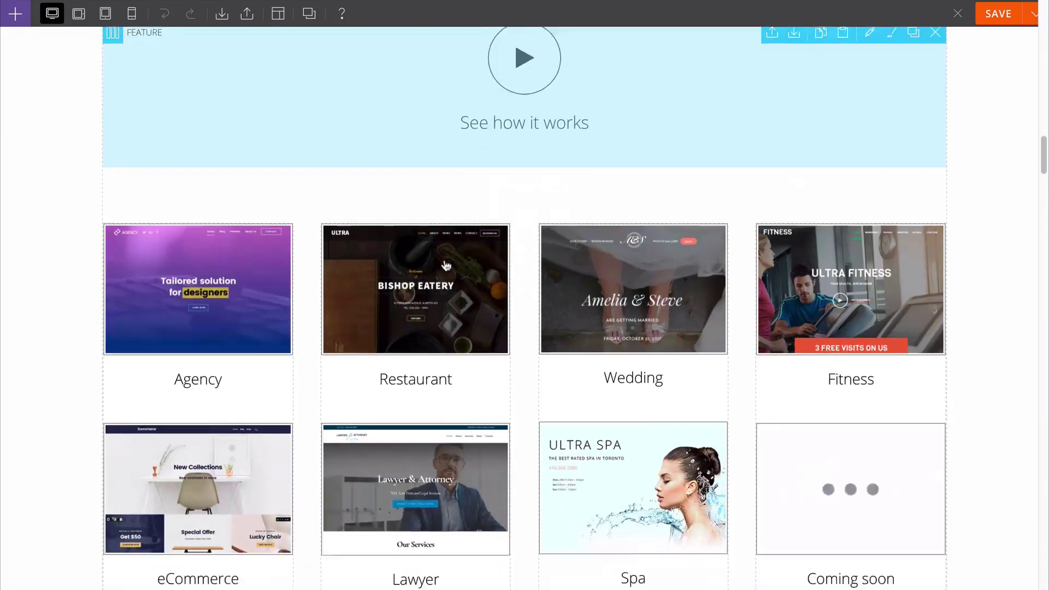
{"action": "scroll", "coordinate": [445, 260], "scroll_direction": "up", "scroll_amount": 20}
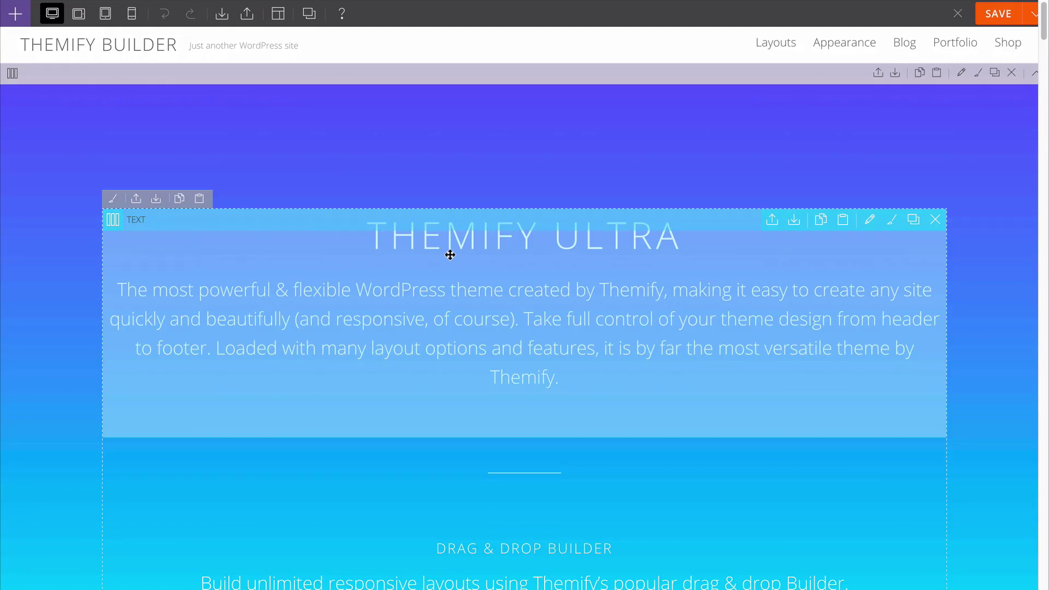
- Change the hero heading text from 'Themify Ultra' to 'Themify Builder'
{"action": "double_click", "coordinate": [449, 255]}
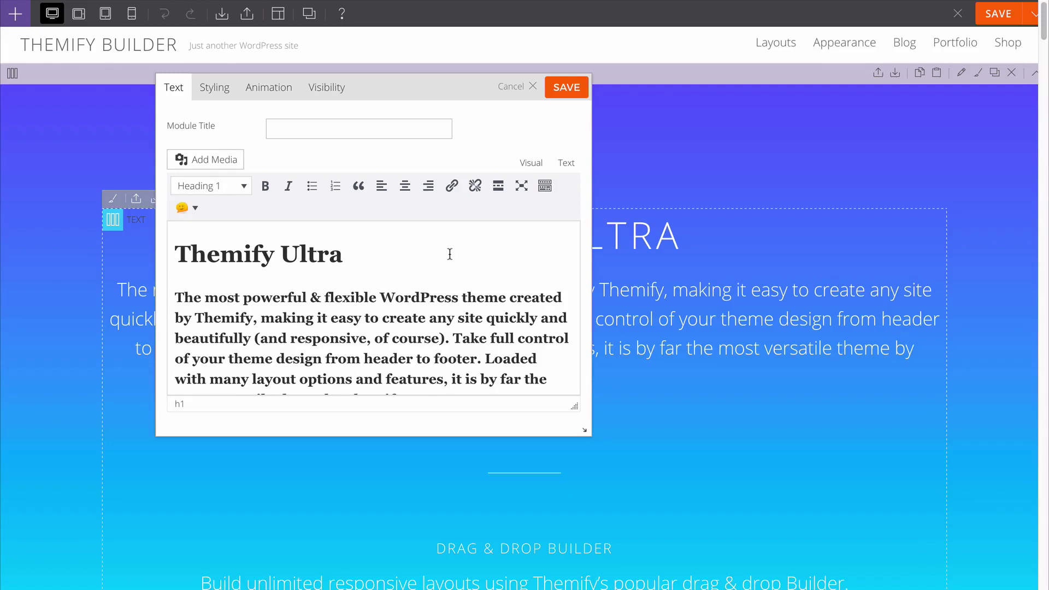
{"action": "double_click", "coordinate": [309, 257]}
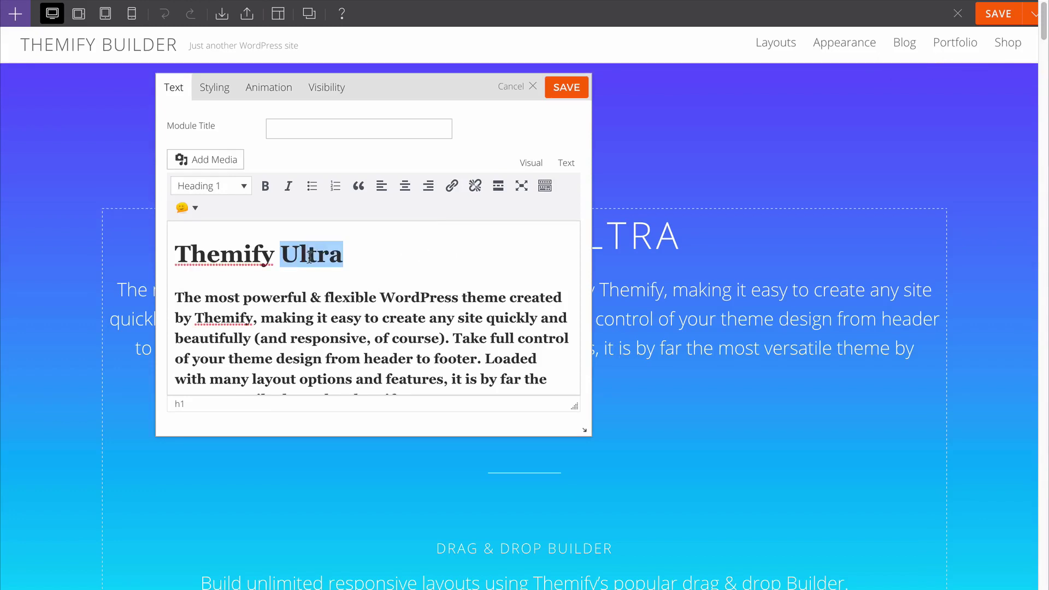
{"action": "type", "text": "Biu"}
{"action": "key", "text": "BackSpace"}
{"action": "key", "text": "BackSpace"}
{"action": "type", "text": "uilder"}
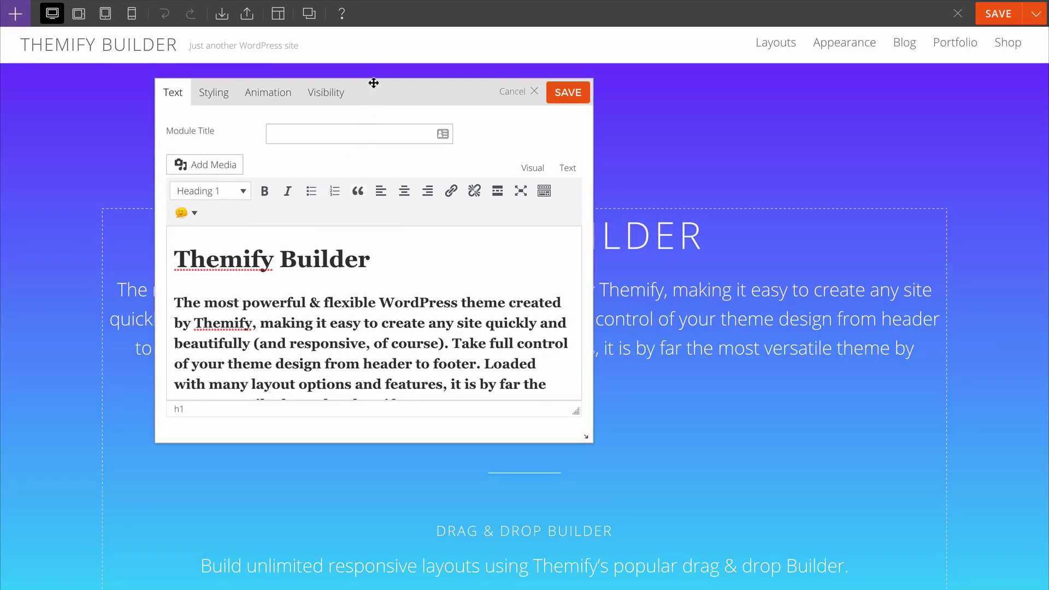
{"action": "mouse_move", "coordinate": [366, 87]}
{"action": "left_mouse_down"}
{"action": "mouse_move", "coordinate": [370, 159]}
{"action": "mouse_move", "coordinate": [337, 364]}
{"action": "mouse_move", "coordinate": [358, 101]}
{"action": "mouse_move", "coordinate": [369, 101]}
{"action": "left_mouse_up"}
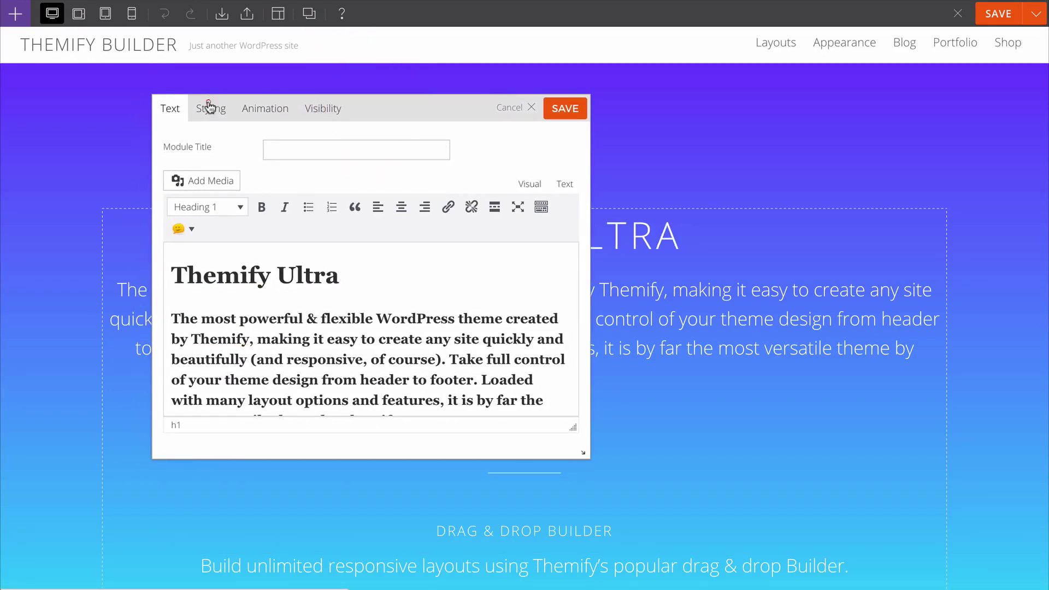
- Give the hero text module a dark grey 4f4f4f background colour
{"action": "left_click", "coordinate": [210, 107]}
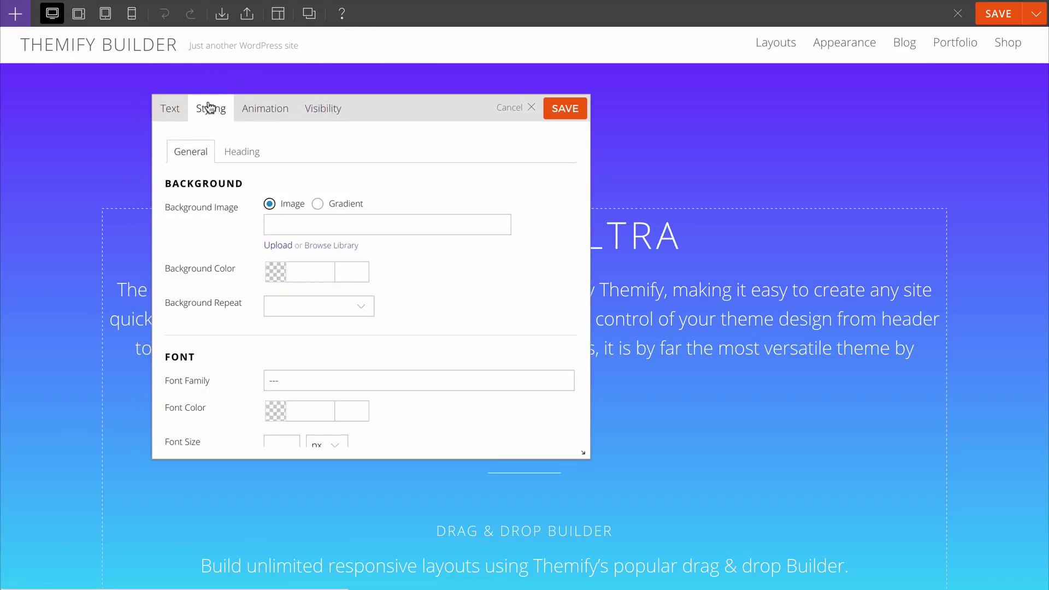
{"action": "left_click_drag", "start_coordinate": [377, 100], "coordinate": [824, 97]}
{"action": "left_click", "coordinate": [725, 271]}
{"action": "left_click_drag", "start_coordinate": [730, 306], "coordinate": [699, 352]}
{"action": "left_click", "coordinate": [855, 251]}
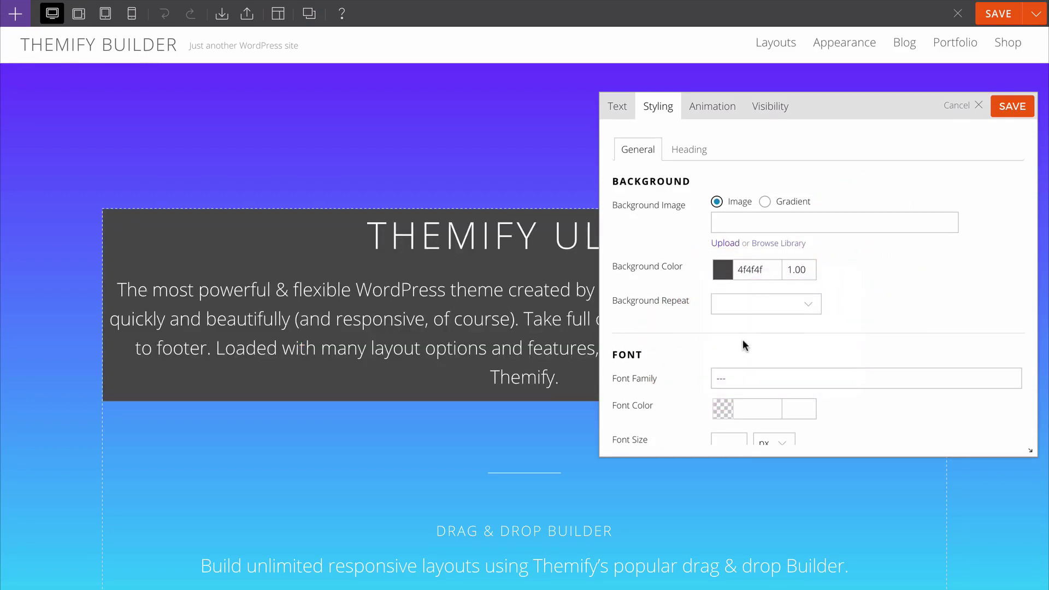
- Set the hero text font family to Ovo at a 24 px font size
{"action": "scroll", "coordinate": [743, 344], "scroll_direction": "down", "scroll_amount": 2}
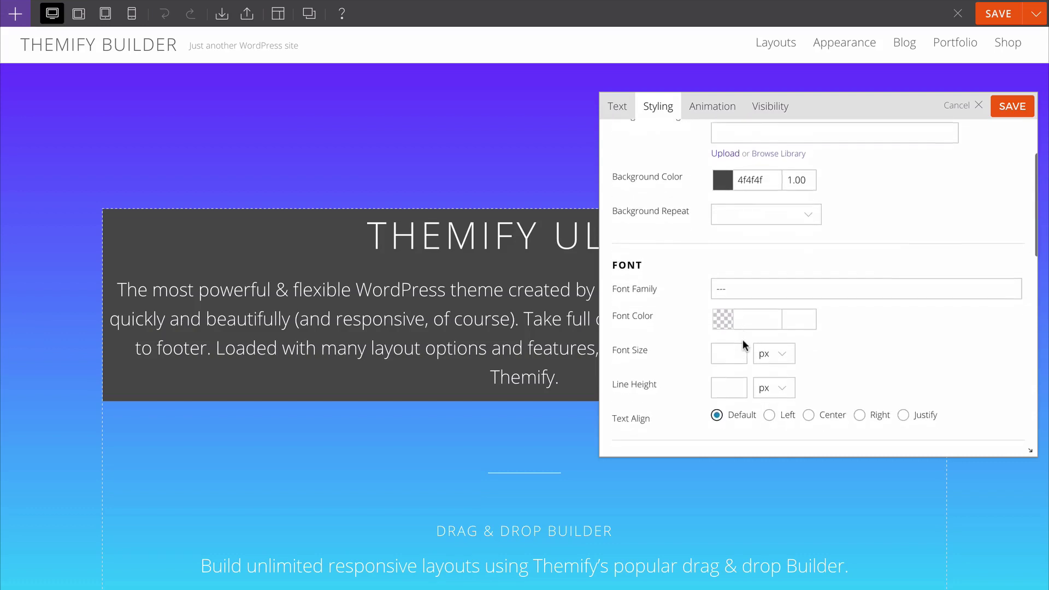
{"action": "left_click", "coordinate": [742, 278]}
{"action": "scroll", "coordinate": [757, 352], "scroll_direction": "down", "scroll_amount": 1}
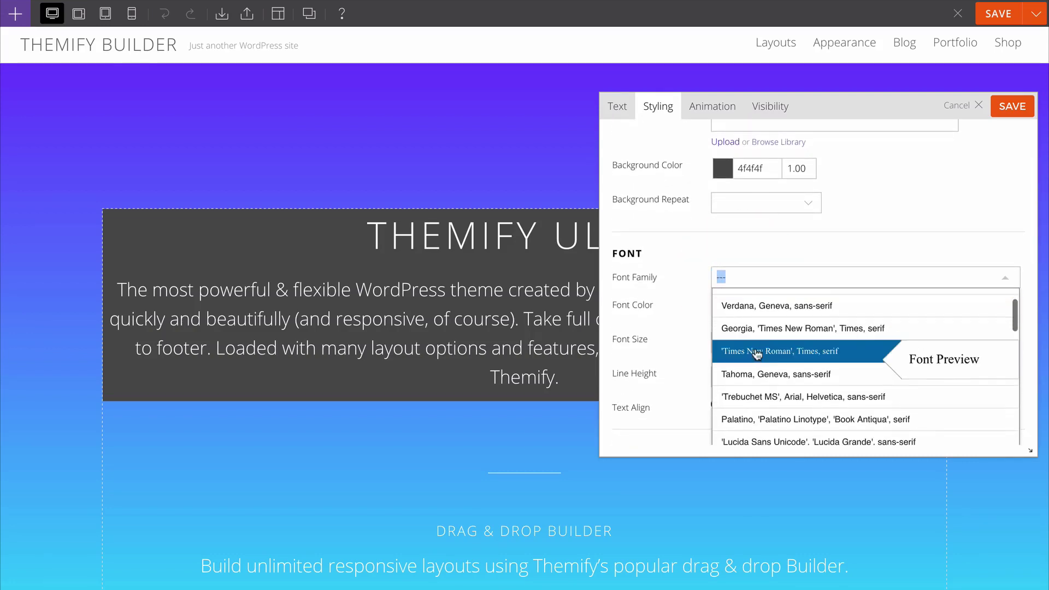
{"action": "scroll", "coordinate": [797, 376], "scroll_direction": "down", "scroll_amount": 5}
{"action": "scroll", "coordinate": [800, 383], "scroll_direction": "down", "scroll_amount": 1}
{"action": "scroll", "coordinate": [799, 382], "scroll_direction": "down", "scroll_amount": 10}
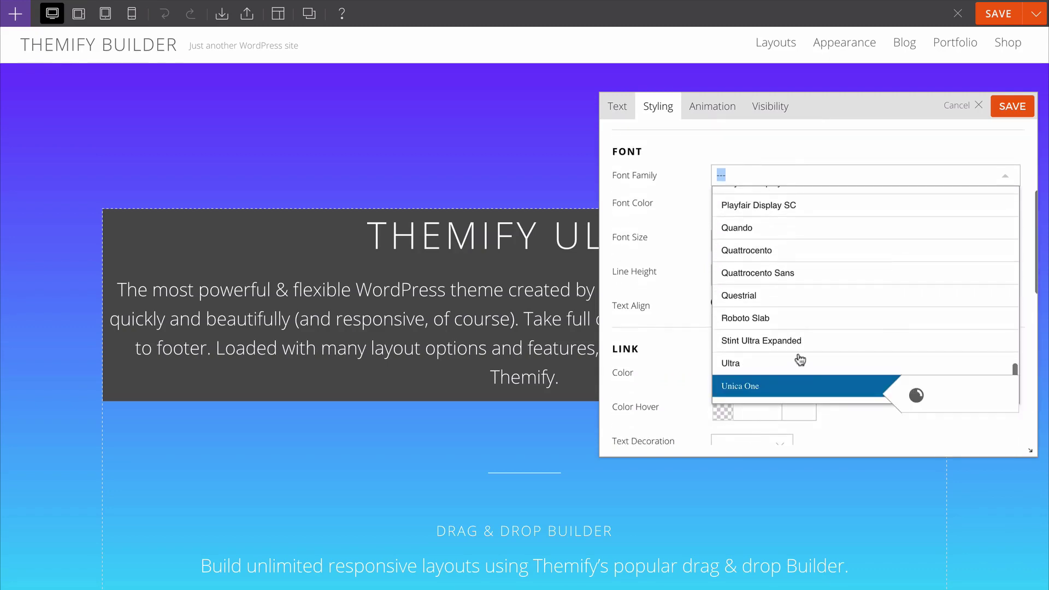
{"action": "scroll", "coordinate": [801, 319], "scroll_direction": "up", "scroll_amount": 3}
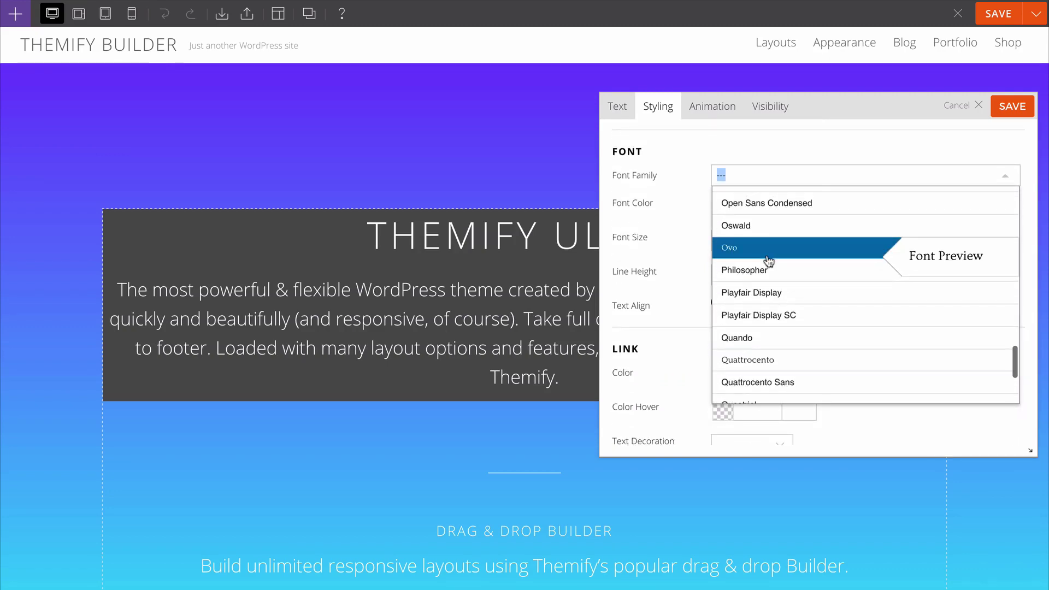
{"action": "left_click", "coordinate": [768, 247]}
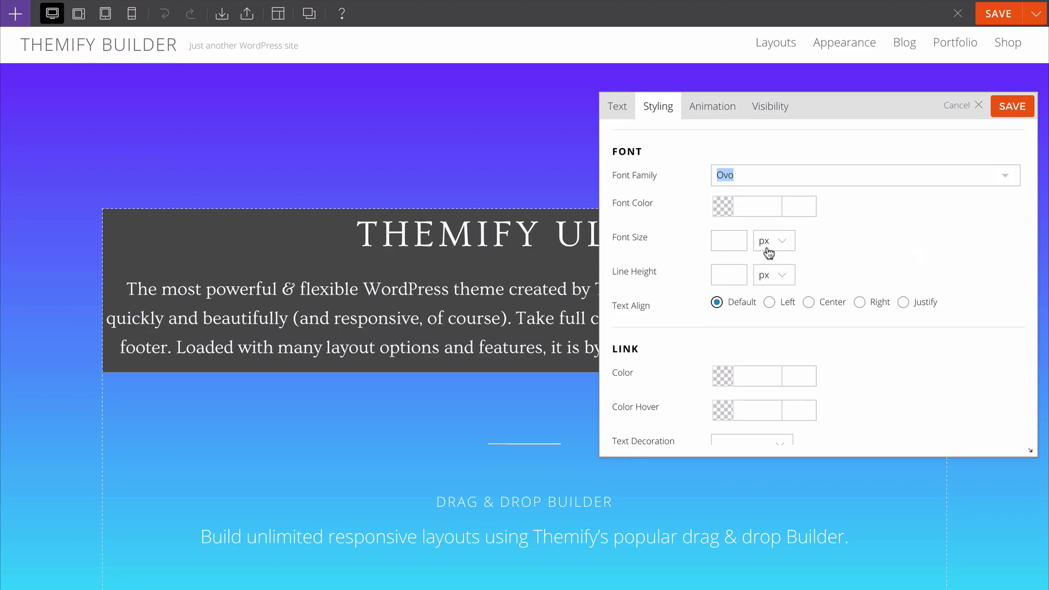
{"action": "left_click", "coordinate": [730, 242]}
{"action": "type", "text": "24"}
{"action": "left_click", "coordinate": [883, 224]}
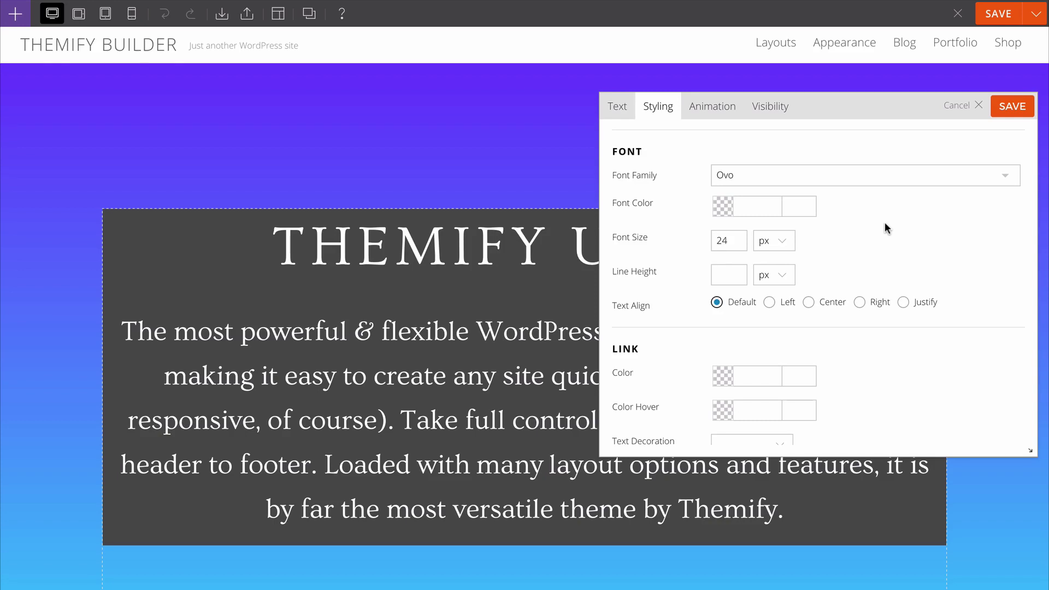
- Set the hero text module's padding to 20 px
{"action": "scroll", "coordinate": [815, 281], "scroll_direction": "down", "scroll_amount": 5}
{"action": "left_click", "coordinate": [730, 223]}
{"action": "type", "text": "20"}
{"action": "left_click", "coordinate": [854, 265]}
- Clear the 4f4f4f background colour from the hero text module
{"action": "scroll", "coordinate": [856, 267], "scroll_direction": "down", "scroll_amount": 4}
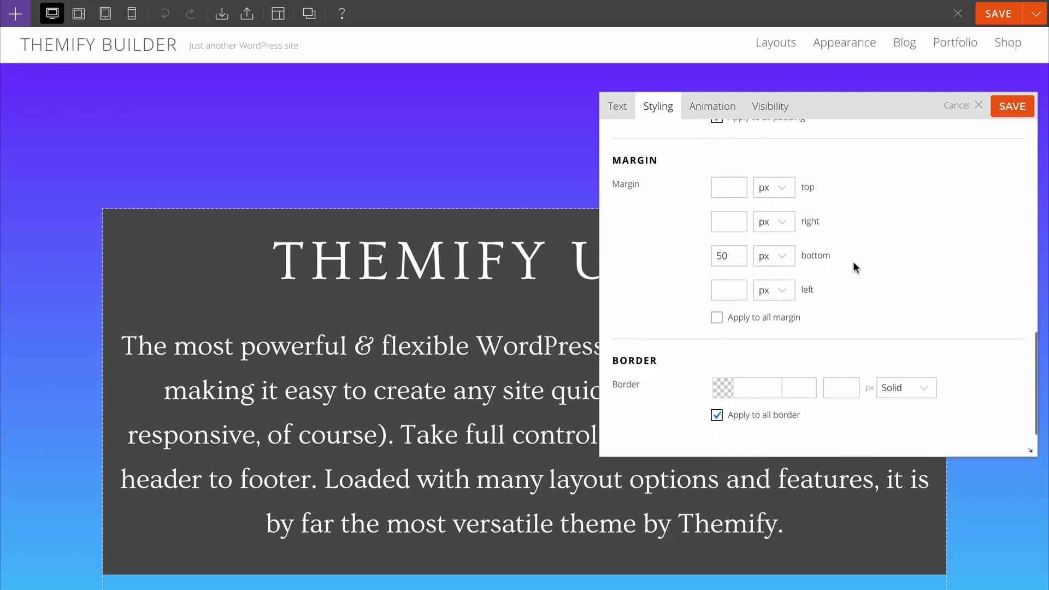
{"action": "scroll", "coordinate": [852, 270], "scroll_direction": "down", "scroll_amount": 2}
{"action": "scroll", "coordinate": [831, 327], "scroll_direction": "up", "scroll_amount": 4}
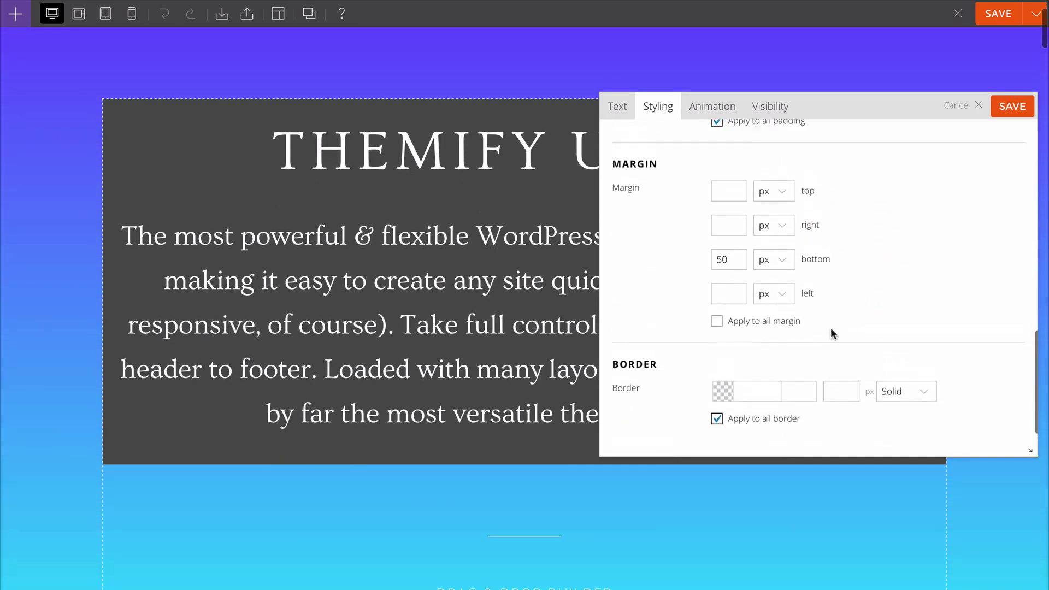
{"action": "scroll", "coordinate": [830, 329], "scroll_direction": "up", "scroll_amount": 6}
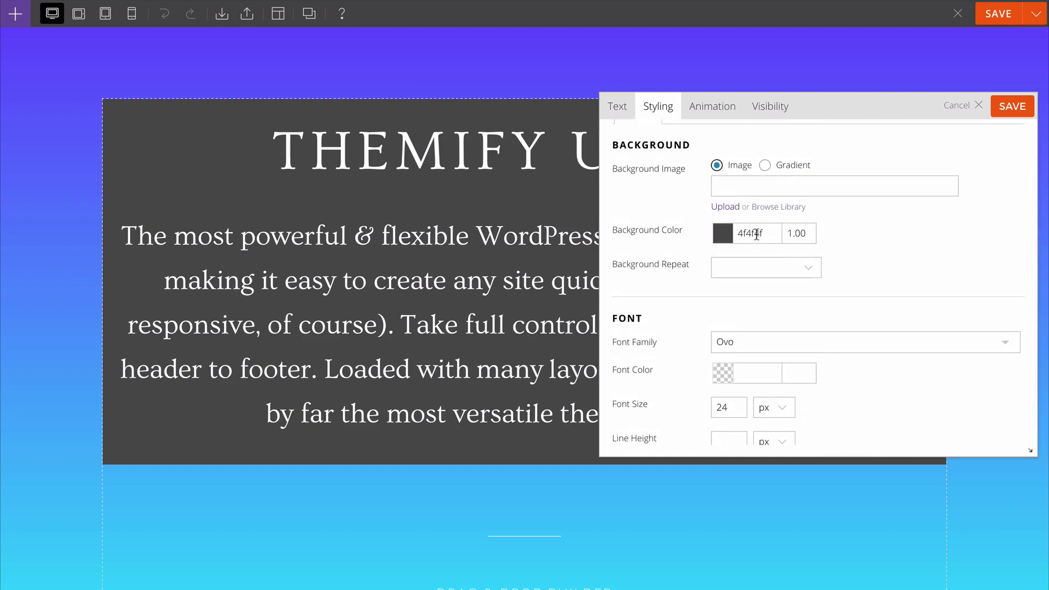
{"action": "double_click", "coordinate": [751, 231]}
{"action": "key", "text": "BackSpace"}
{"action": "left_click", "coordinate": [972, 241]}
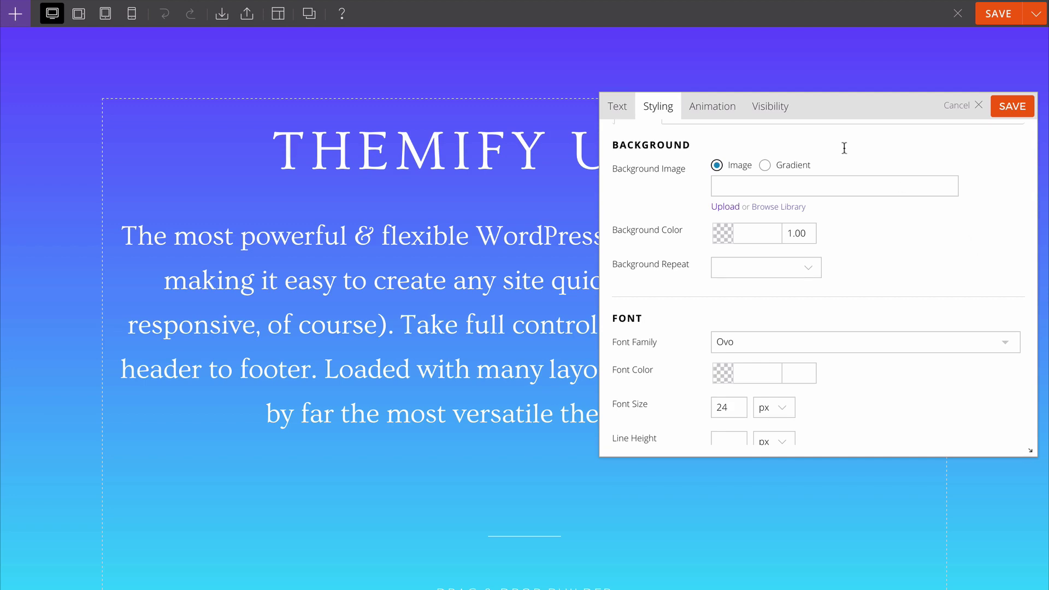
- Give the intro text a slideInRight entrance animation and parallax scroll speed 1
{"action": "left_click", "coordinate": [712, 107]}
{"action": "left_click", "coordinate": [751, 171]}
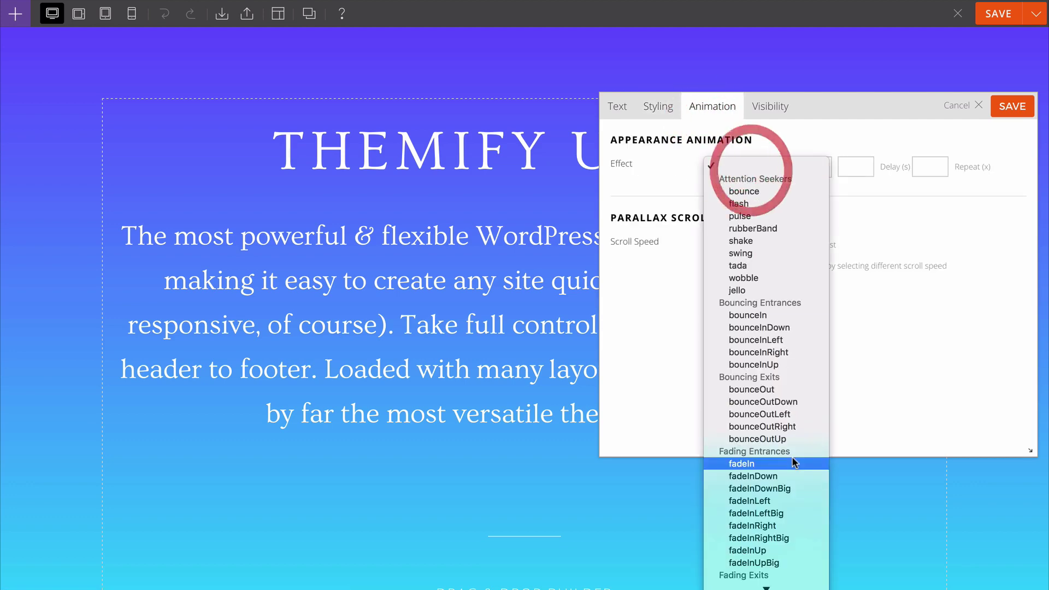
{"action": "scroll", "coordinate": [797, 461], "scroll_direction": "down", "scroll_amount": 10}
{"action": "scroll", "coordinate": [795, 462], "scroll_direction": "down", "scroll_amount": 3}
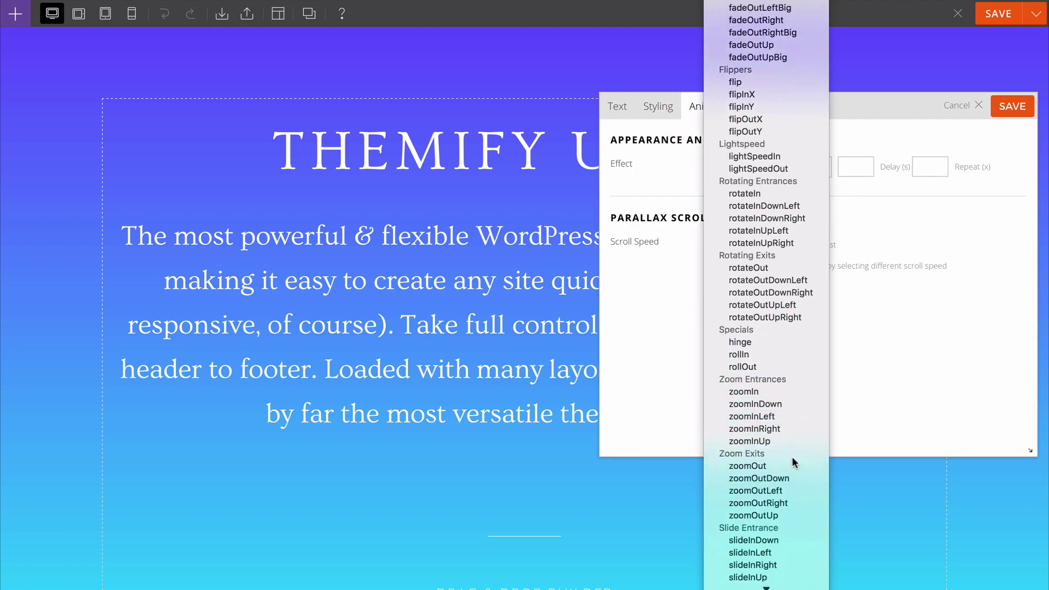
{"action": "scroll", "coordinate": [795, 462], "scroll_direction": "down", "scroll_amount": 1}
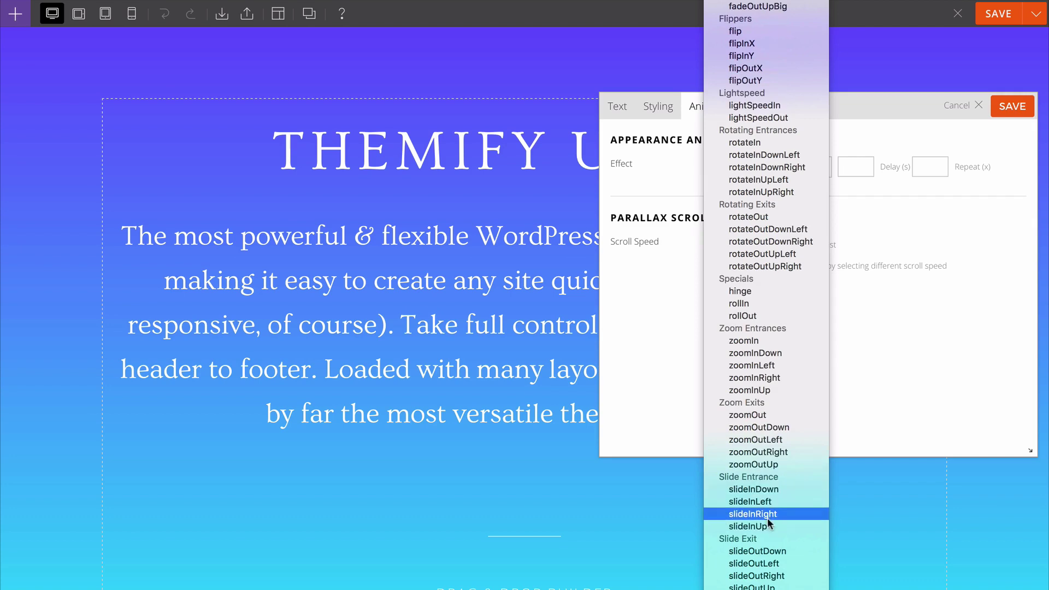
{"action": "left_click", "coordinate": [789, 515]}
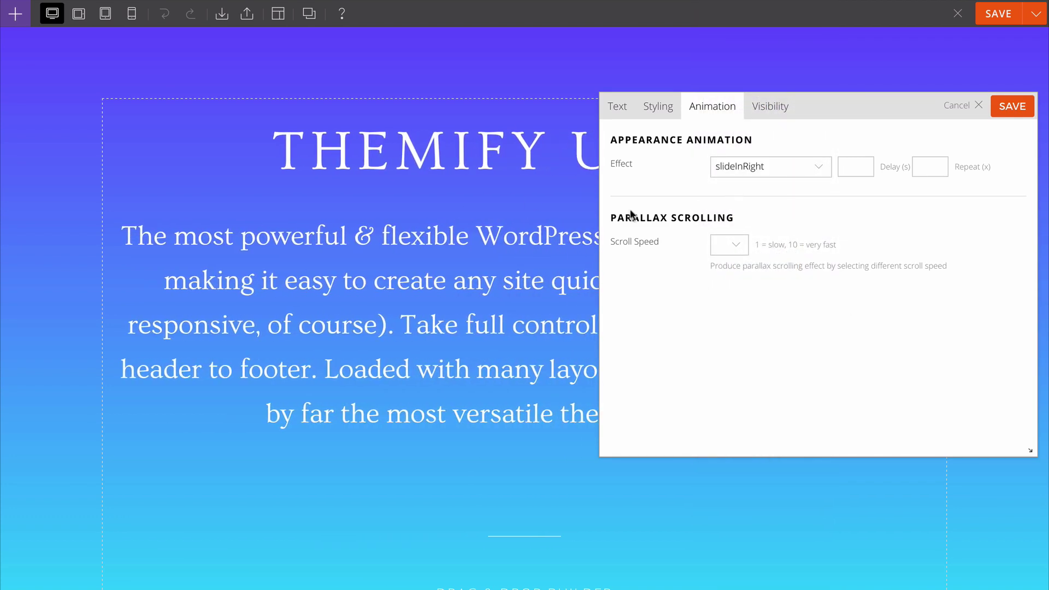
{"action": "left_click", "coordinate": [727, 244]}
{"action": "left_click", "coordinate": [726, 258]}
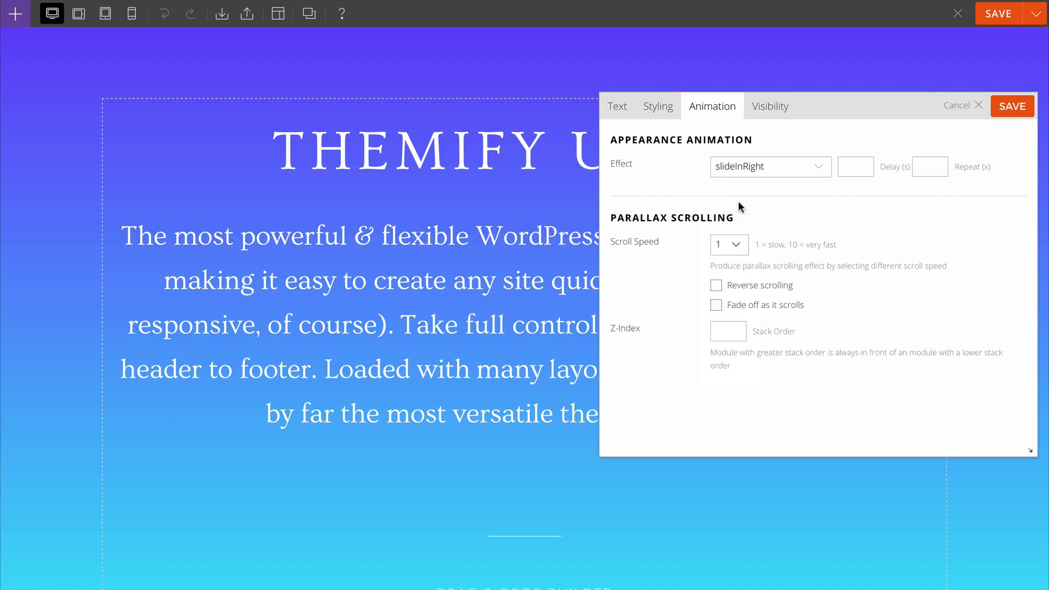
{"action": "left_click", "coordinate": [776, 107]}
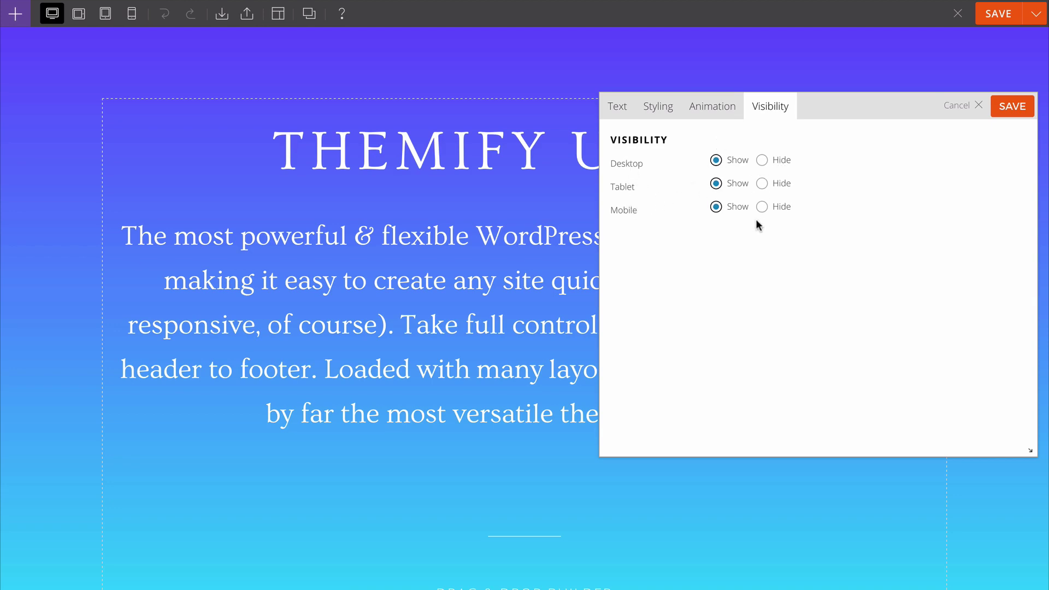
- Save the intro text block, then open and close the Drag & Drop Builder text module unchanged
{"action": "left_click", "coordinate": [1012, 106]}
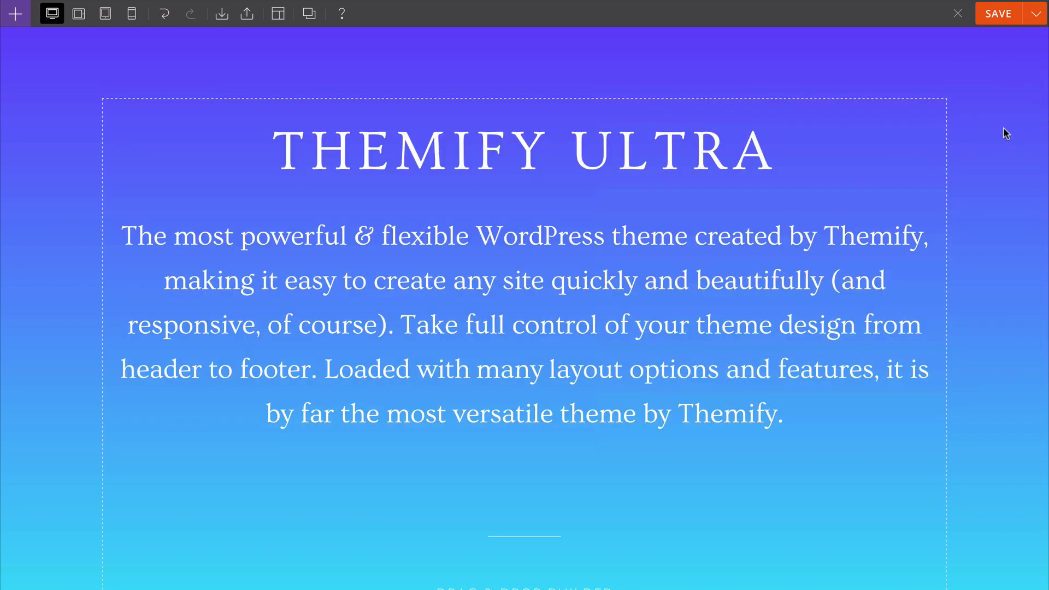
{"action": "scroll", "coordinate": [1005, 110], "scroll_direction": "down", "scroll_amount": 8}
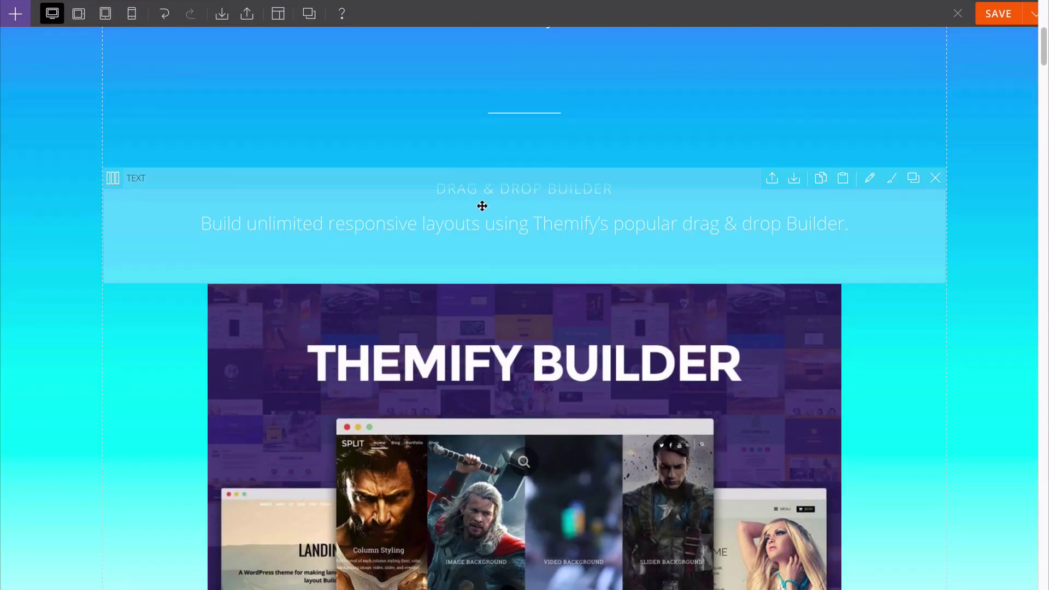
{"action": "double_click", "coordinate": [481, 205]}
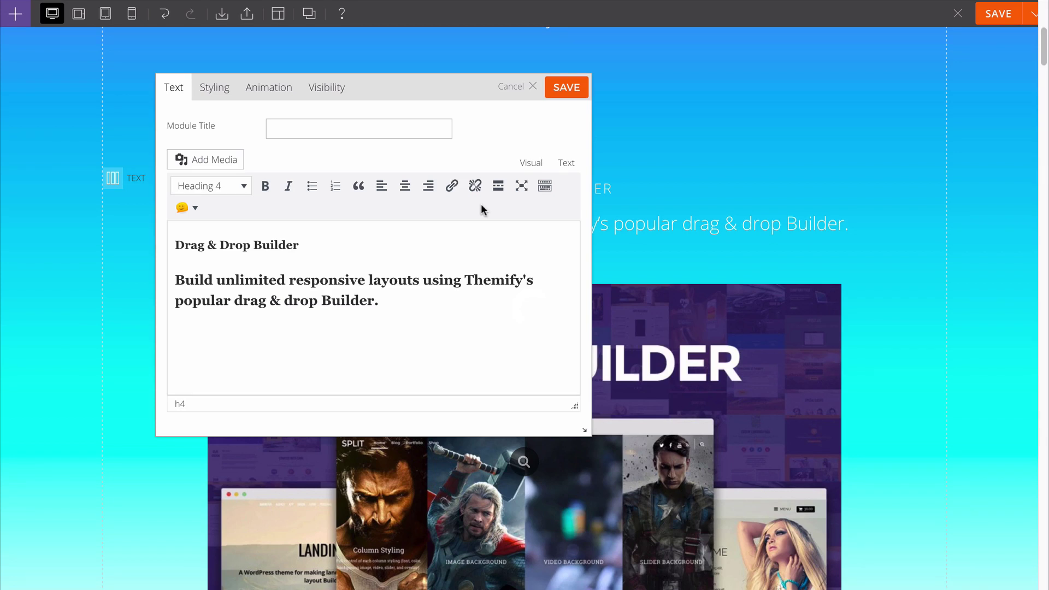
{"action": "left_click", "coordinate": [562, 89]}
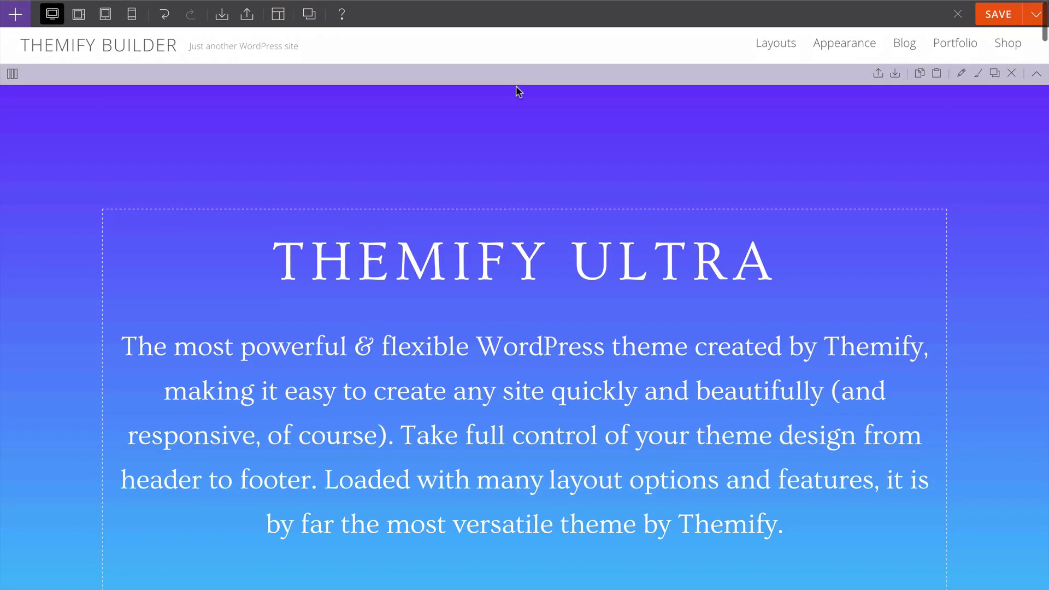
- Open the module library, pin it beside the page, and start a module search
{"action": "left_click", "coordinate": [16, 15]}
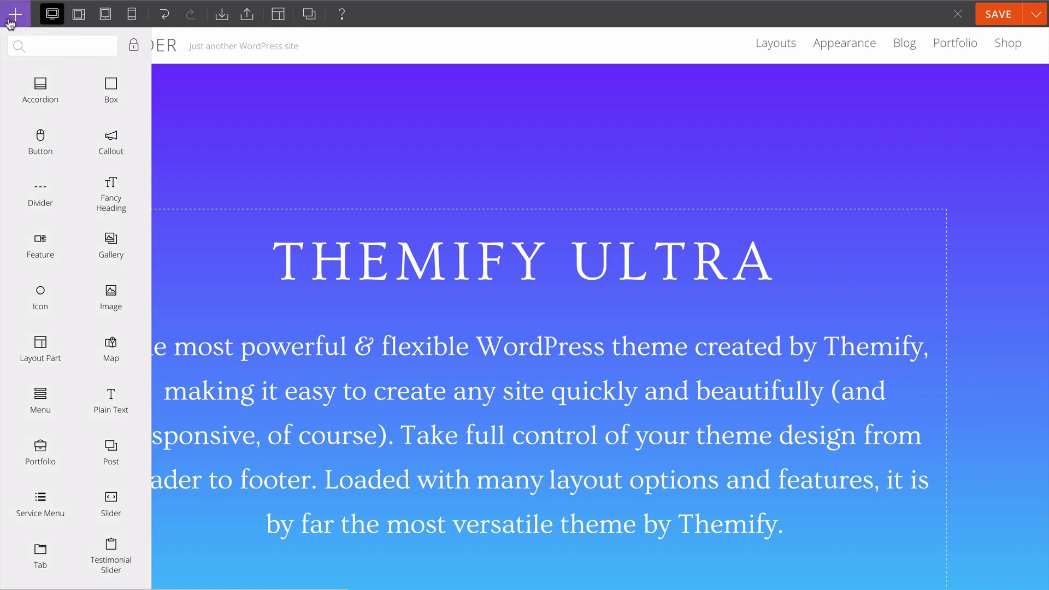
{"action": "left_click", "coordinate": [133, 45]}
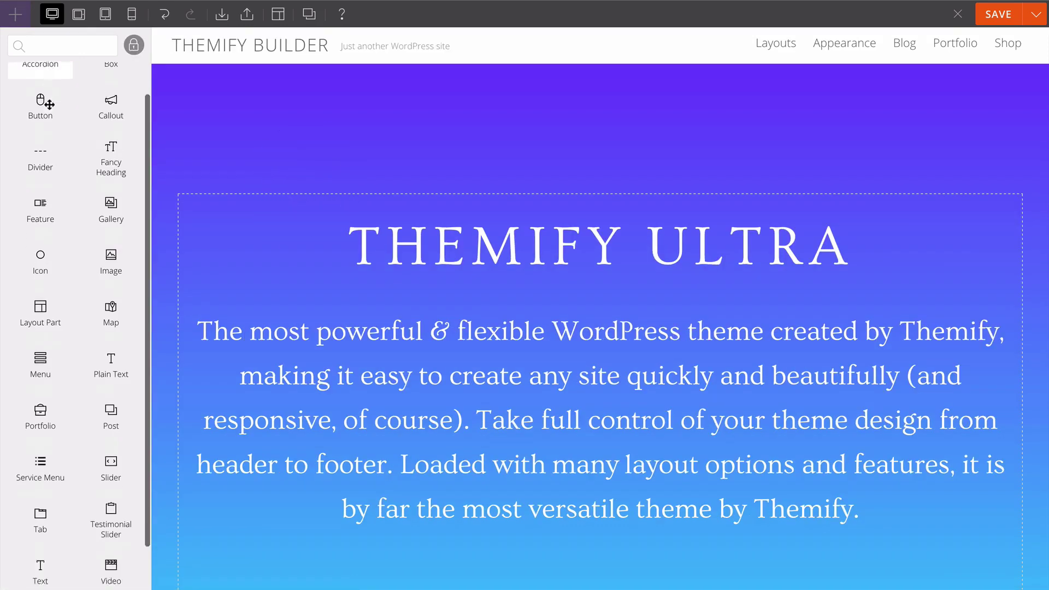
{"action": "scroll", "coordinate": [49, 105], "scroll_direction": "down", "scroll_amount": 1}
{"action": "scroll", "coordinate": [50, 105], "scroll_direction": "up", "scroll_amount": 2}
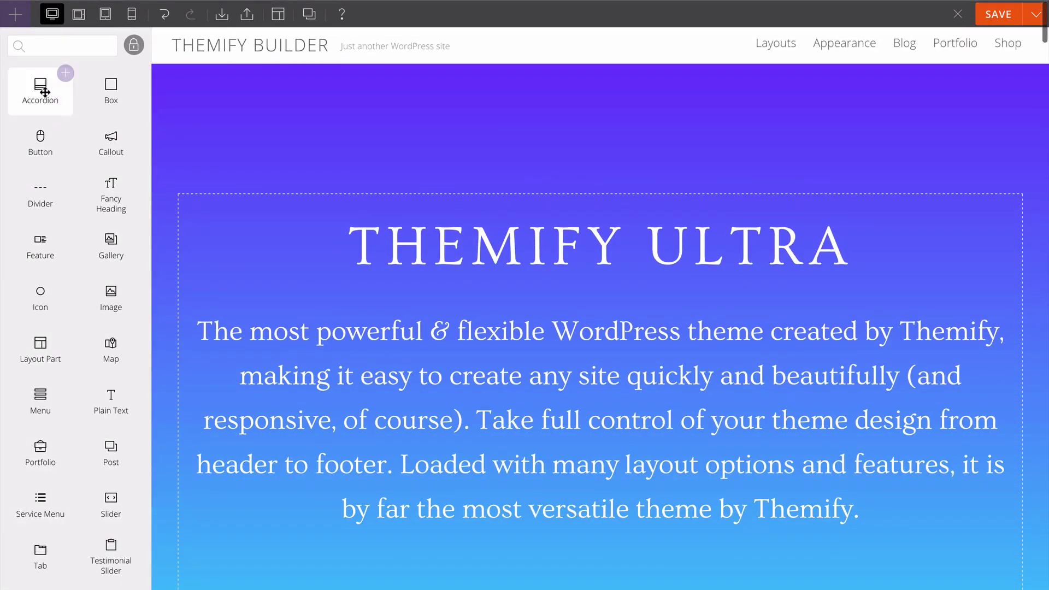
{"action": "scroll", "coordinate": [53, 342], "scroll_direction": "down", "scroll_amount": 1}
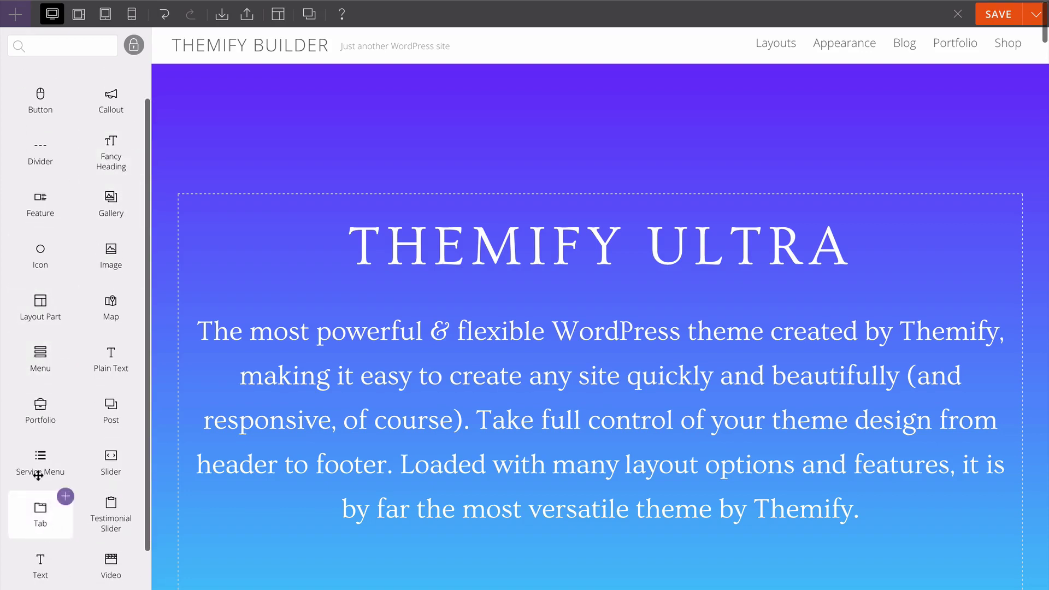
{"action": "scroll", "coordinate": [37, 440], "scroll_direction": "up", "scroll_amount": 1}
{"action": "left_click", "coordinate": [43, 44]}
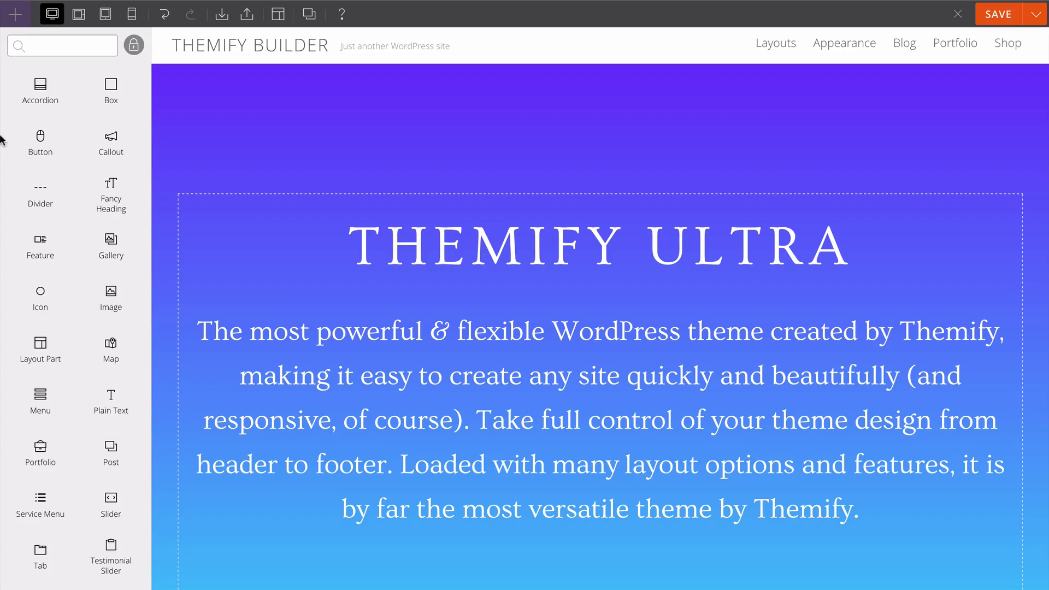
{"action": "mouse_move", "coordinate": [107, 140]}
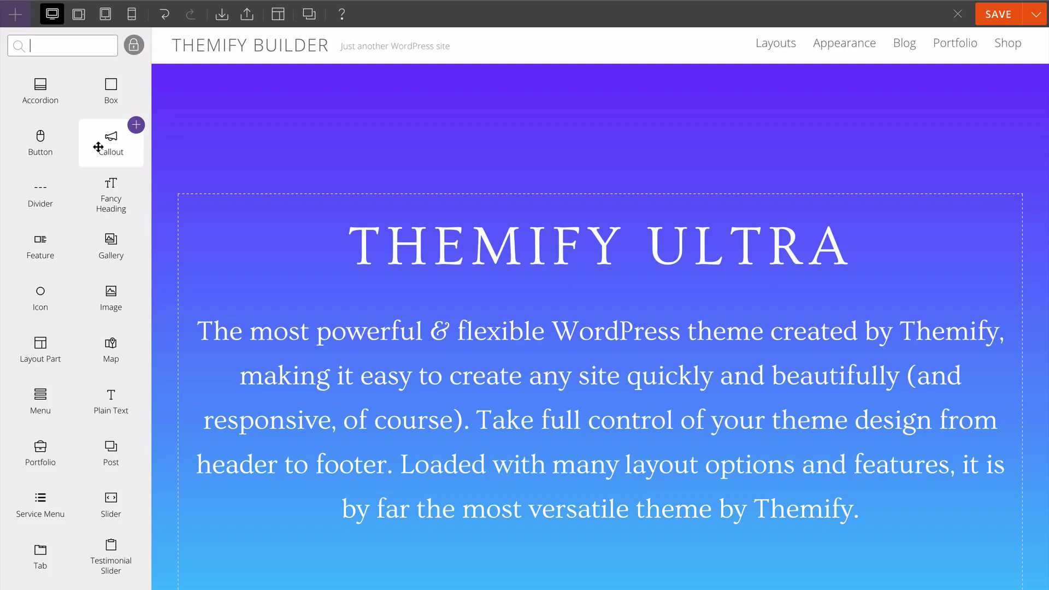
- Drop a Callout into the hero row with Button Bottom Center style, red background, black button
{"action": "left_click_drag", "start_coordinate": [98, 147], "coordinate": [535, 424]}
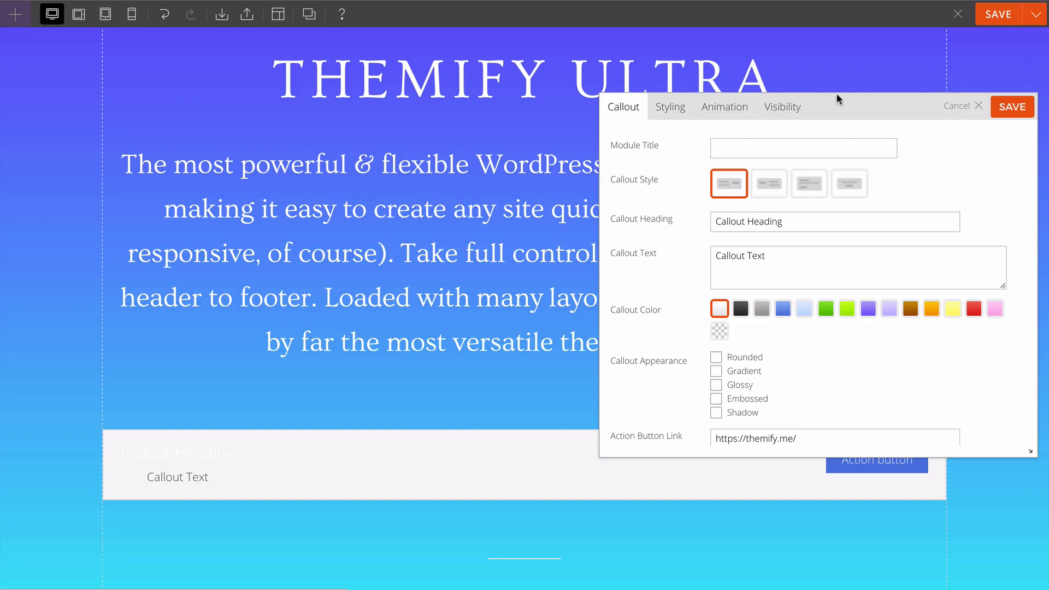
{"action": "left_click_drag", "start_coordinate": [836, 96], "coordinate": [814, 42]}
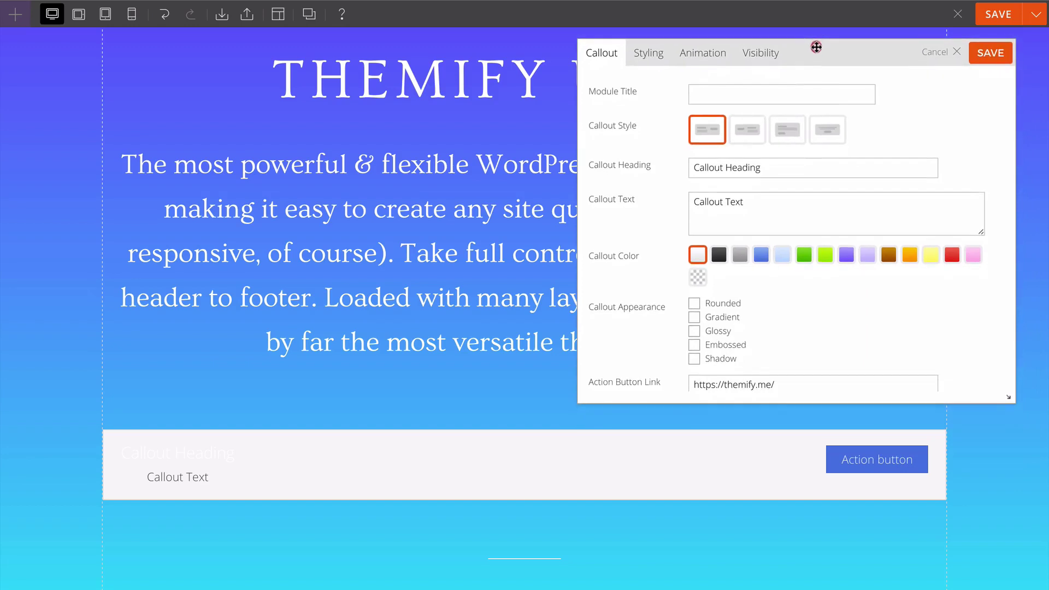
{"action": "left_click", "coordinate": [829, 135]}
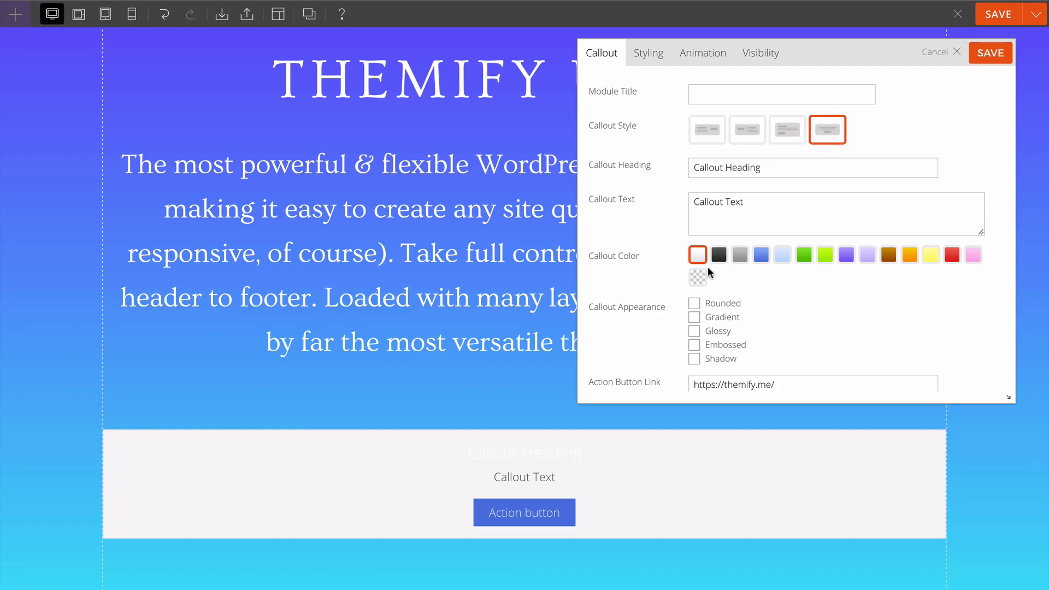
{"action": "left_click", "coordinate": [958, 253]}
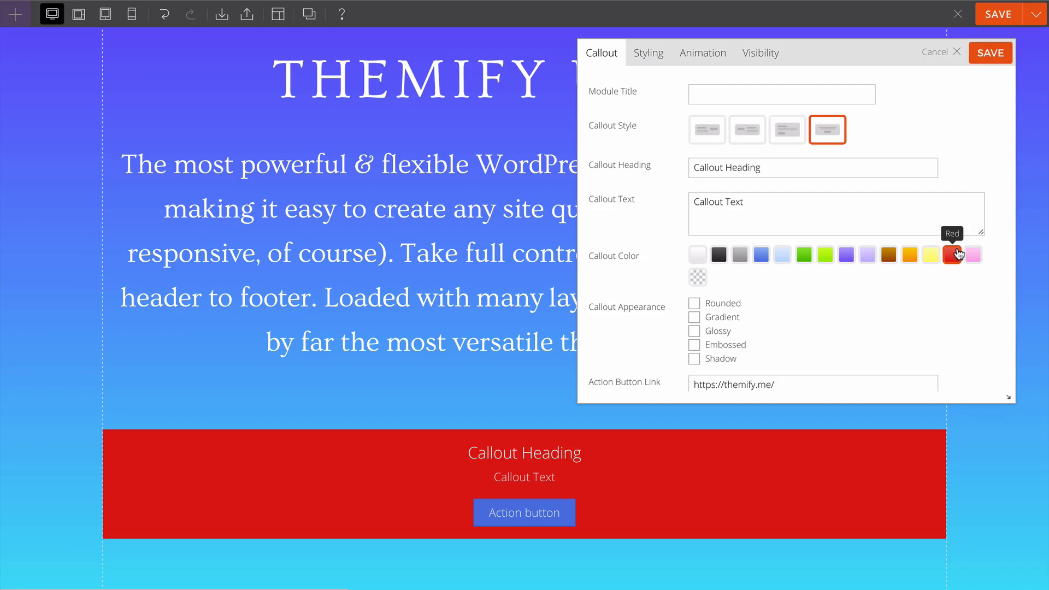
{"action": "scroll", "coordinate": [825, 304], "scroll_direction": "down", "scroll_amount": 2}
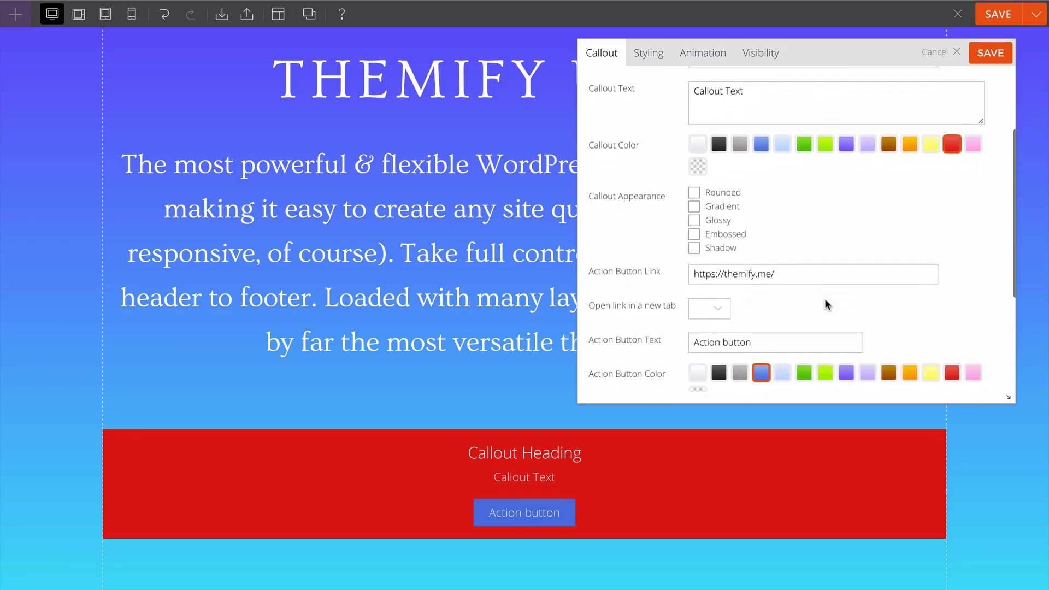
{"action": "scroll", "coordinate": [729, 254], "scroll_direction": "down", "scroll_amount": 2}
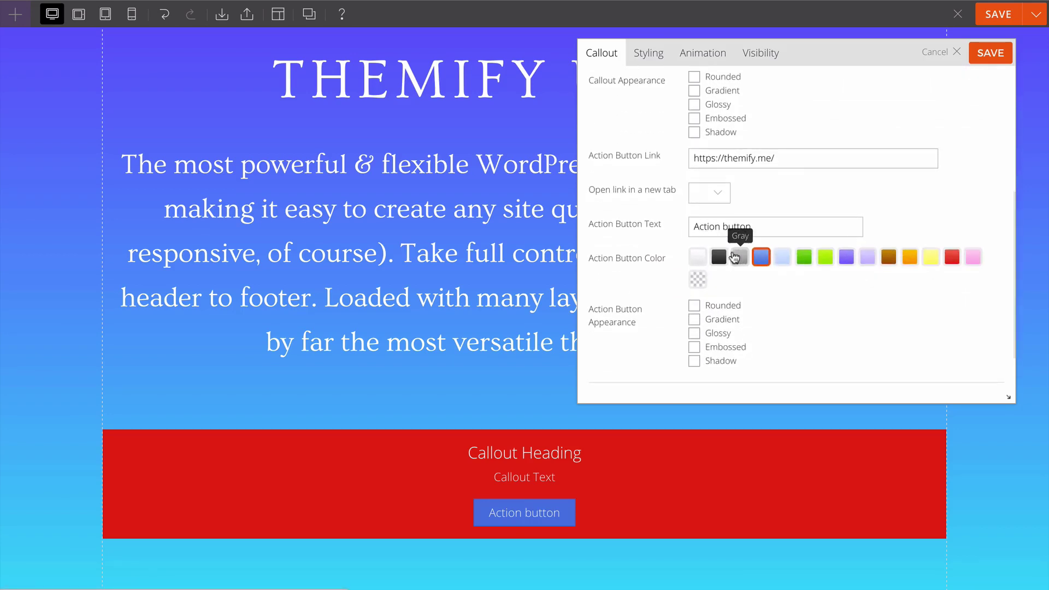
{"action": "left_click", "coordinate": [718, 261]}
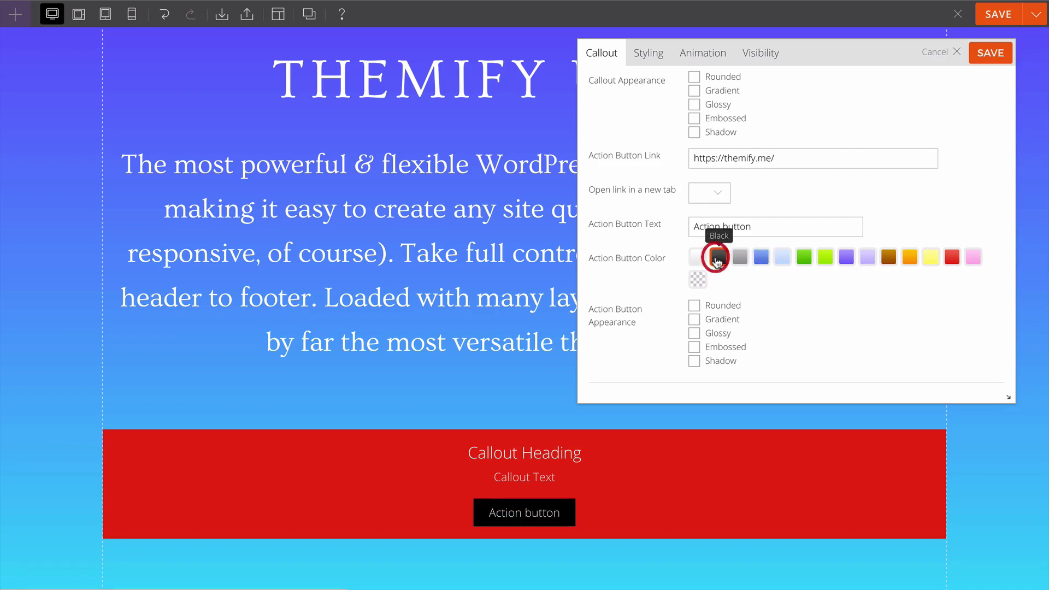
{"action": "scroll", "coordinate": [666, 278], "scroll_direction": "down", "scroll_amount": 2}
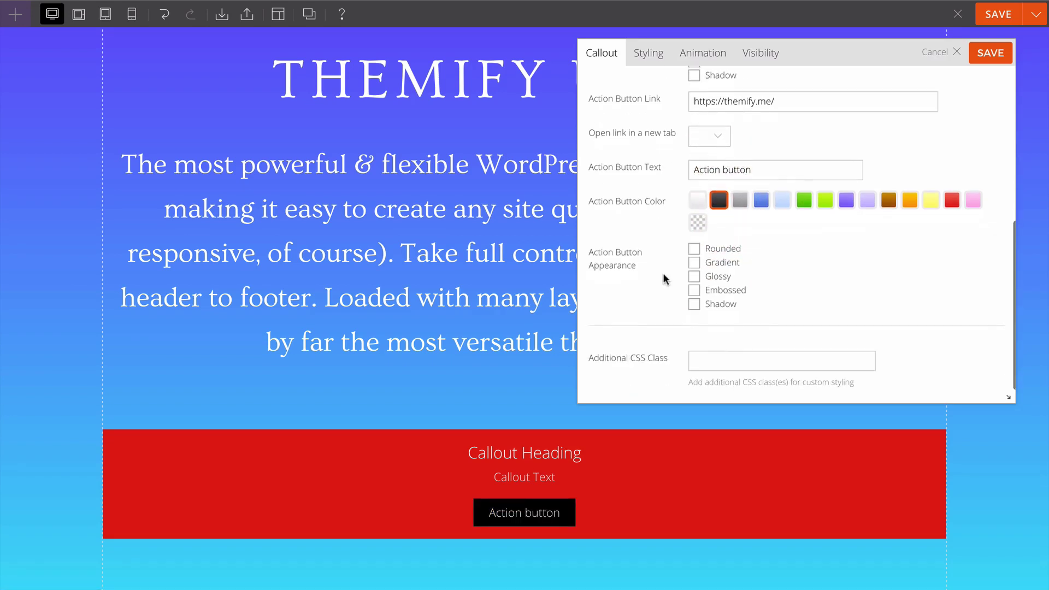
{"action": "scroll", "coordinate": [667, 262], "scroll_direction": "up", "scroll_amount": 7}
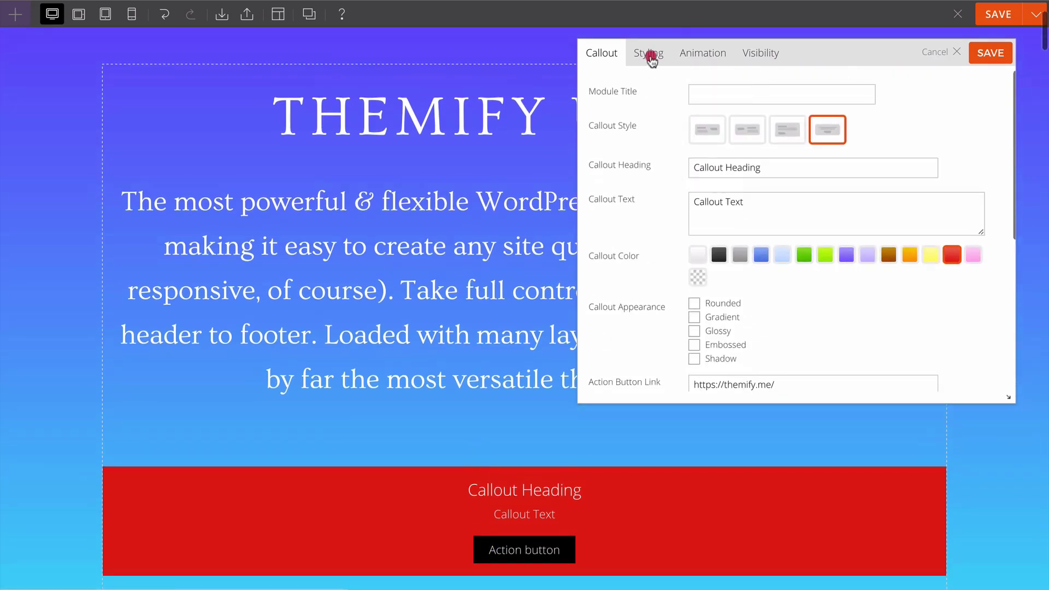
- Give the callout module a wobble appearance animation
{"action": "left_click", "coordinate": [648, 52]}
{"action": "scroll", "coordinate": [651, 165], "scroll_direction": "down", "scroll_amount": 3}
{"action": "scroll", "coordinate": [651, 165], "scroll_direction": "down", "scroll_amount": 6}
{"action": "scroll", "coordinate": [651, 165], "scroll_direction": "up", "scroll_amount": 3}
{"action": "scroll", "coordinate": [651, 165], "scroll_direction": "up", "scroll_amount": 5}
{"action": "left_click", "coordinate": [698, 53]}
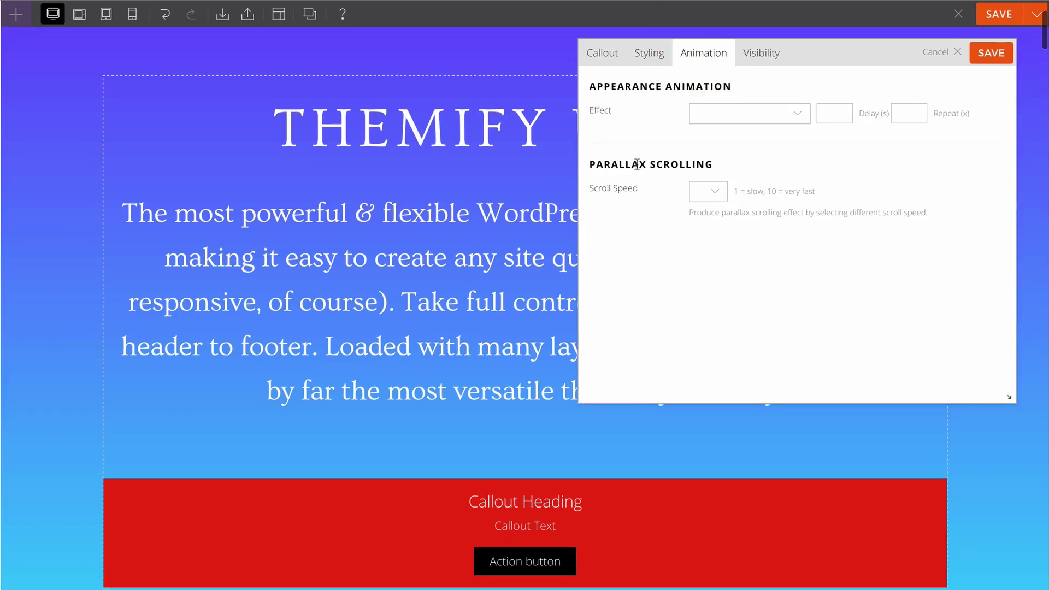
{"action": "left_click", "coordinate": [705, 115]}
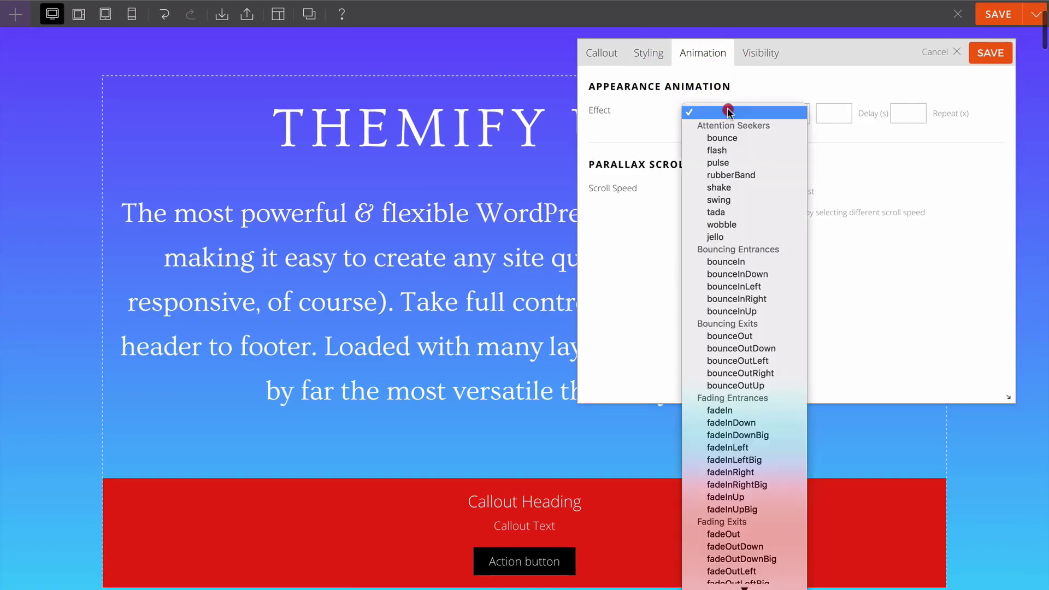
{"action": "left_click", "coordinate": [761, 224]}
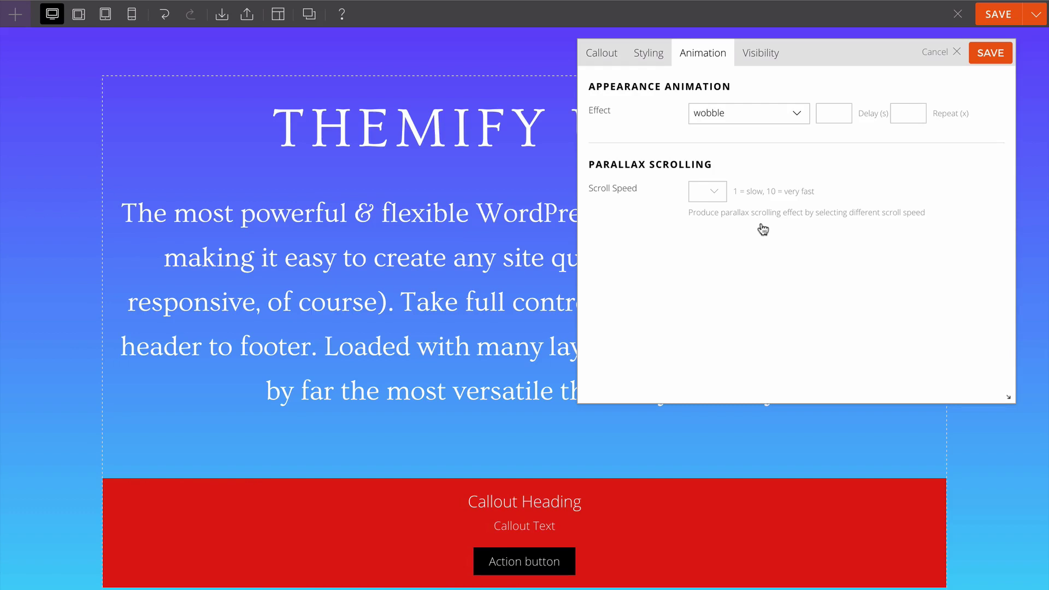
- Hide the callout on mobile devices and save its settings
{"action": "left_click", "coordinate": [765, 54]}
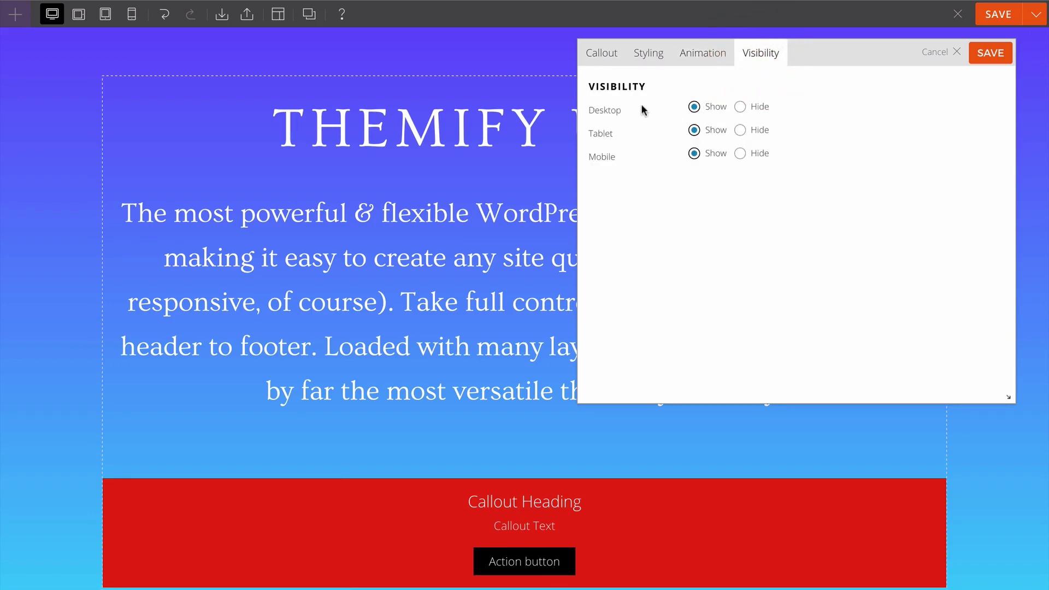
{"action": "left_click", "coordinate": [740, 153]}
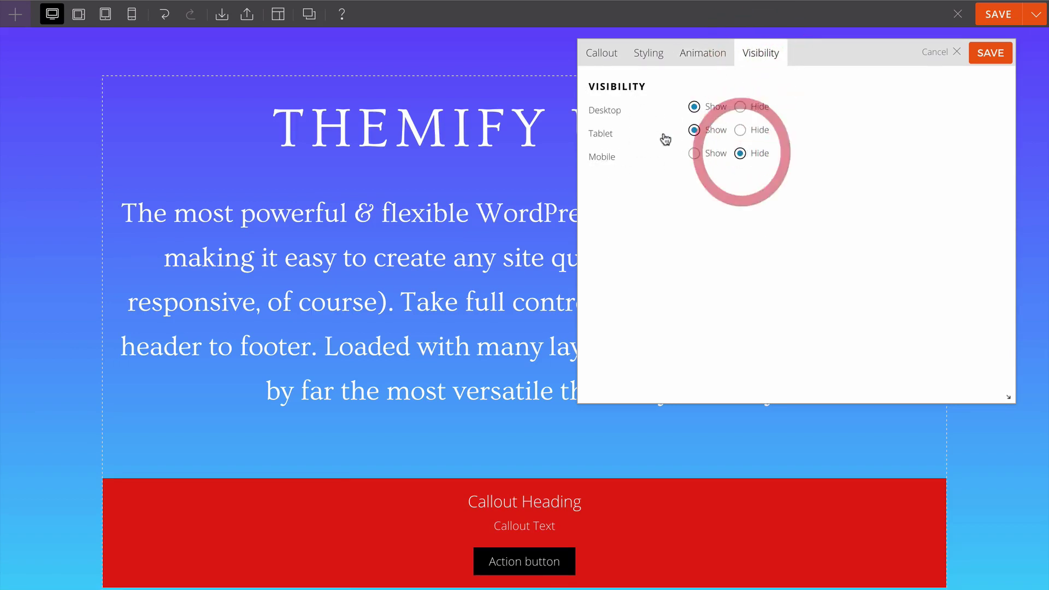
{"action": "left_click", "coordinate": [991, 55]}
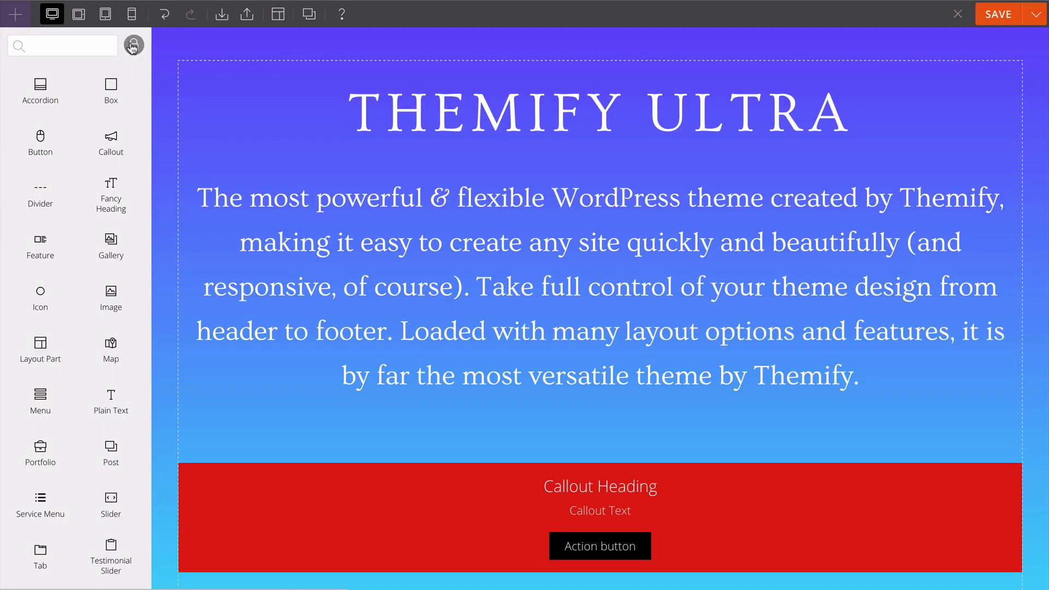
- Close the module sidebar and return to the top row of the page
{"action": "left_click", "coordinate": [133, 44]}
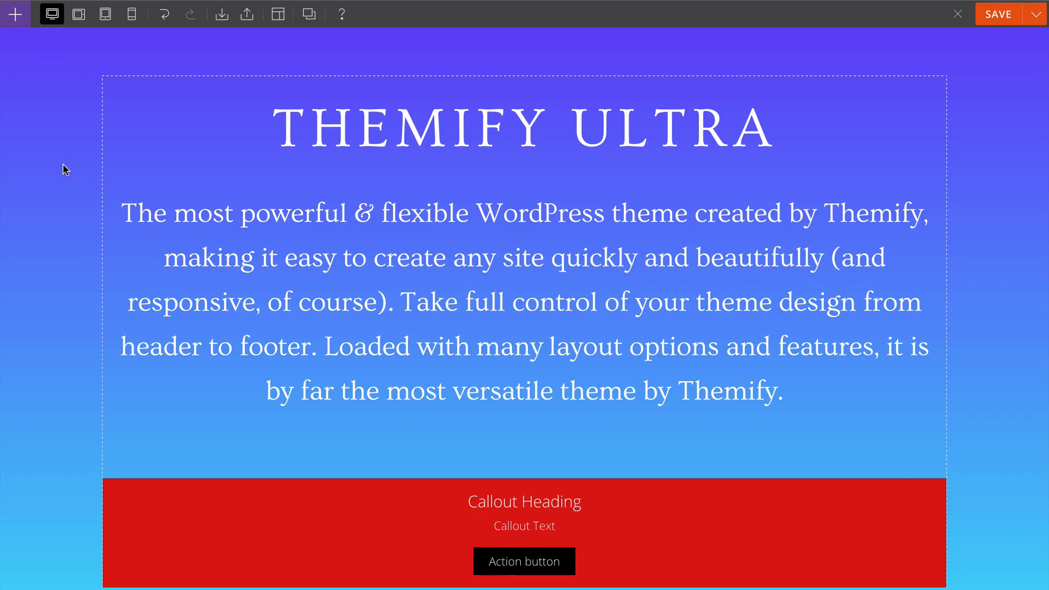
{"action": "scroll", "coordinate": [109, 319], "scroll_direction": "down", "scroll_amount": 2}
{"action": "scroll", "coordinate": [96, 131], "scroll_direction": "up", "scroll_amount": 2}
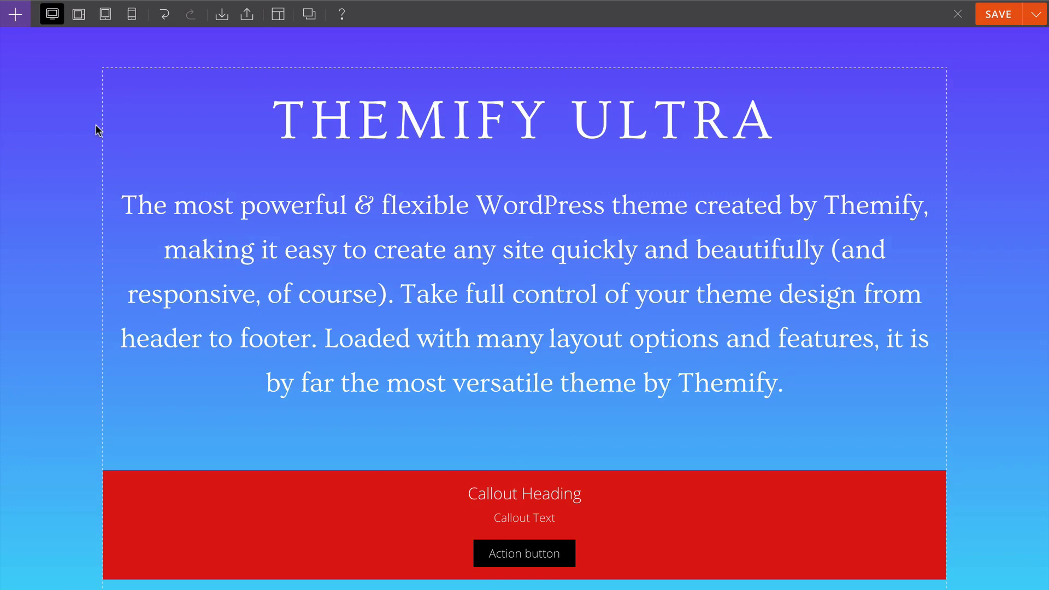
{"action": "scroll", "coordinate": [44, 434], "scroll_direction": "up", "scroll_amount": 3}
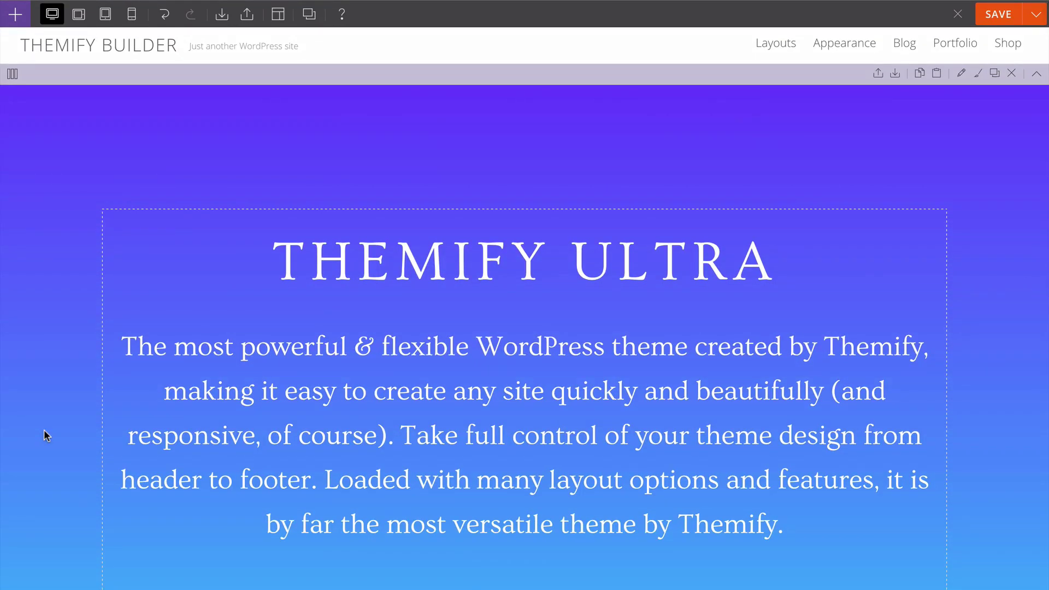
{"action": "scroll", "coordinate": [45, 429], "scroll_direction": "down", "scroll_amount": 3}
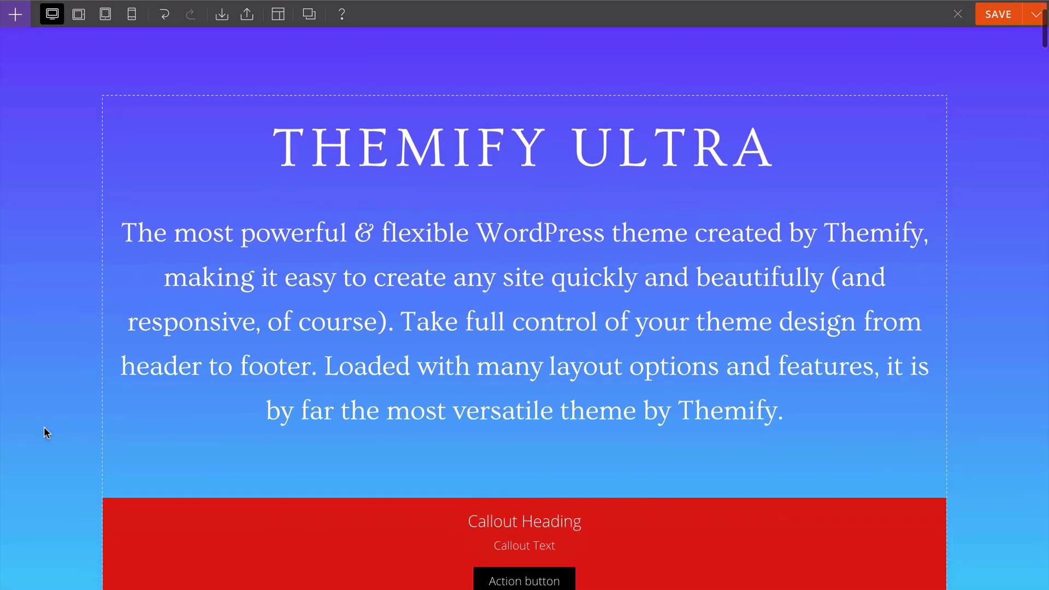
{"action": "scroll", "coordinate": [49, 403], "scroll_direction": "up", "scroll_amount": 3}
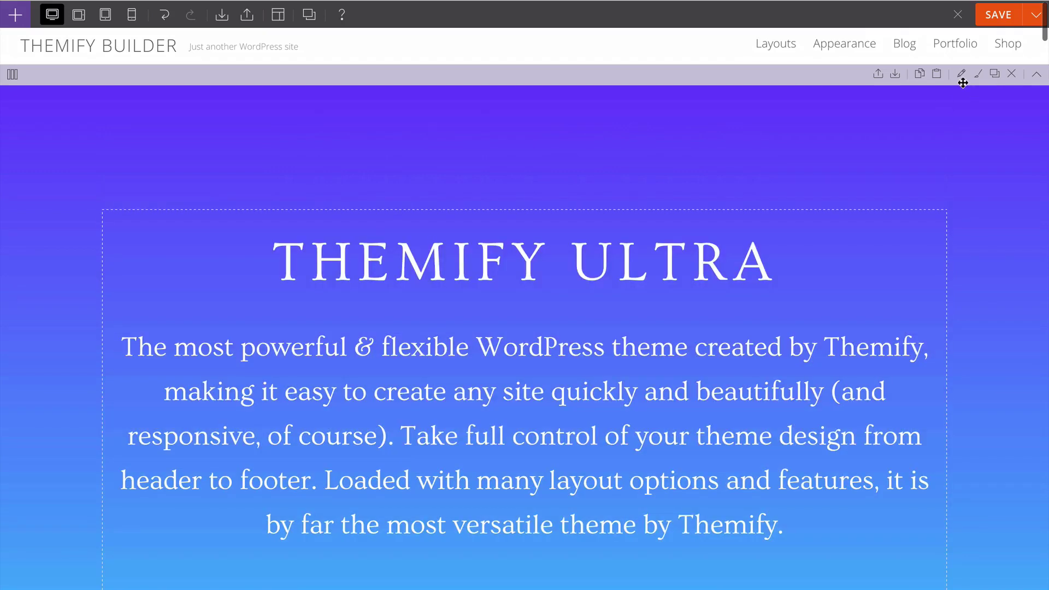
- Set the hero row's background type to Image using predesigned-layout.jpg from the media library
{"action": "left_click", "coordinate": [961, 74]}
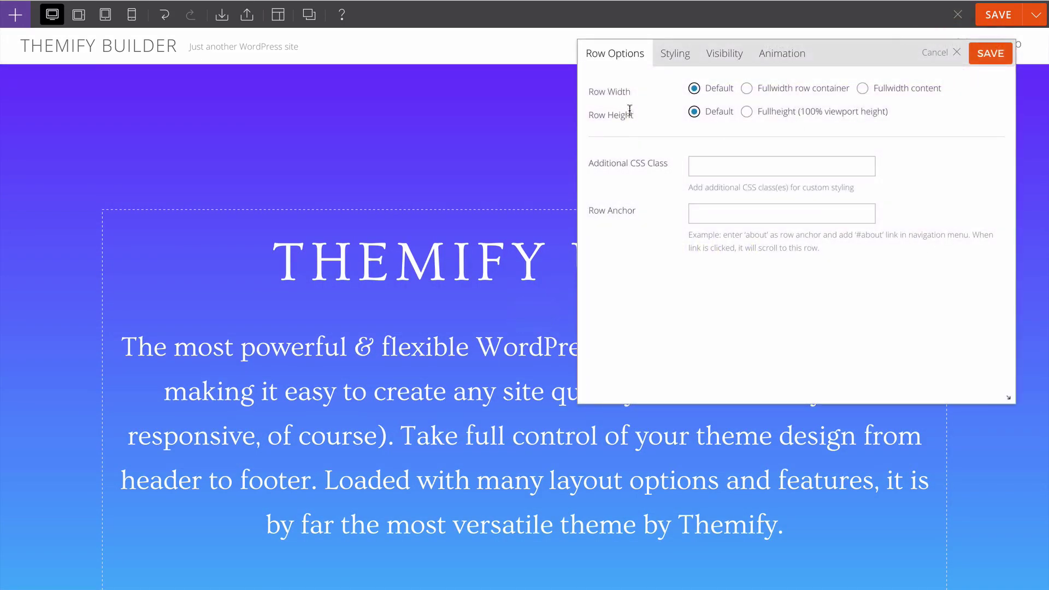
{"action": "left_click", "coordinate": [673, 63]}
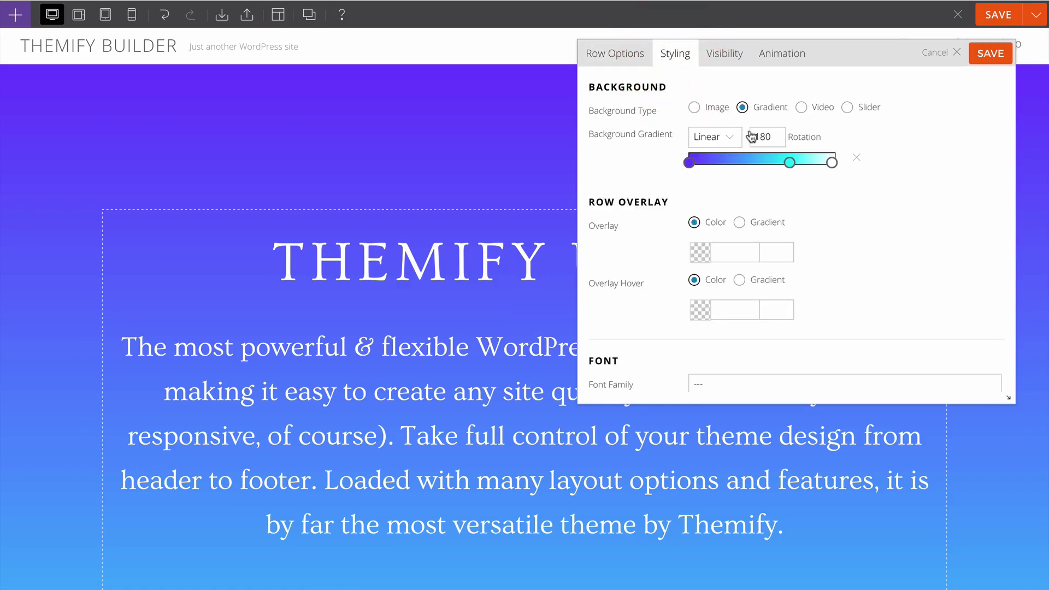
{"action": "left_click", "coordinate": [696, 108]}
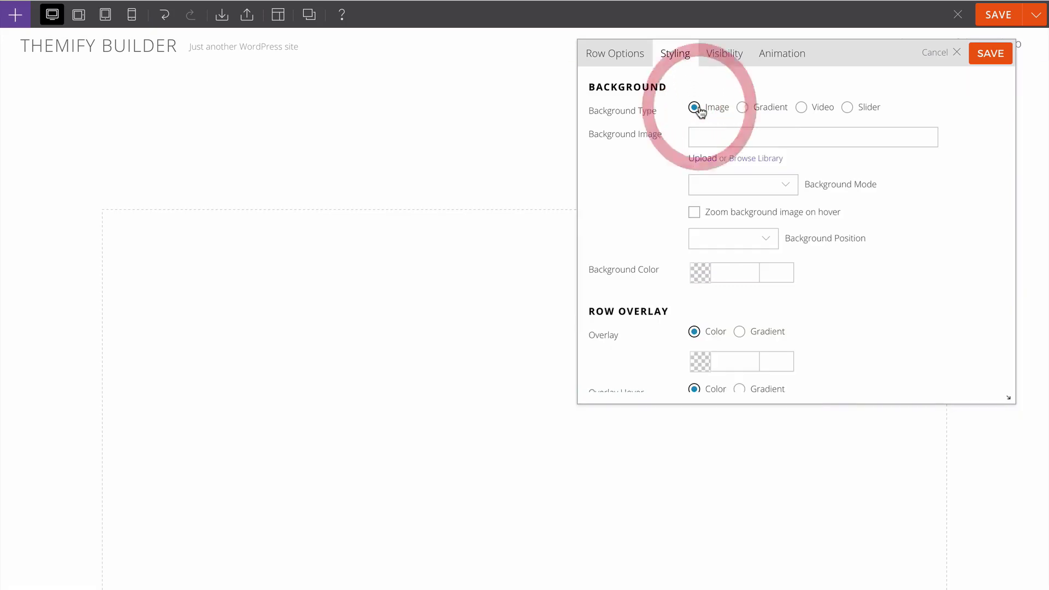
{"action": "left_click", "coordinate": [751, 158]}
{"action": "left_click", "coordinate": [121, 203]}
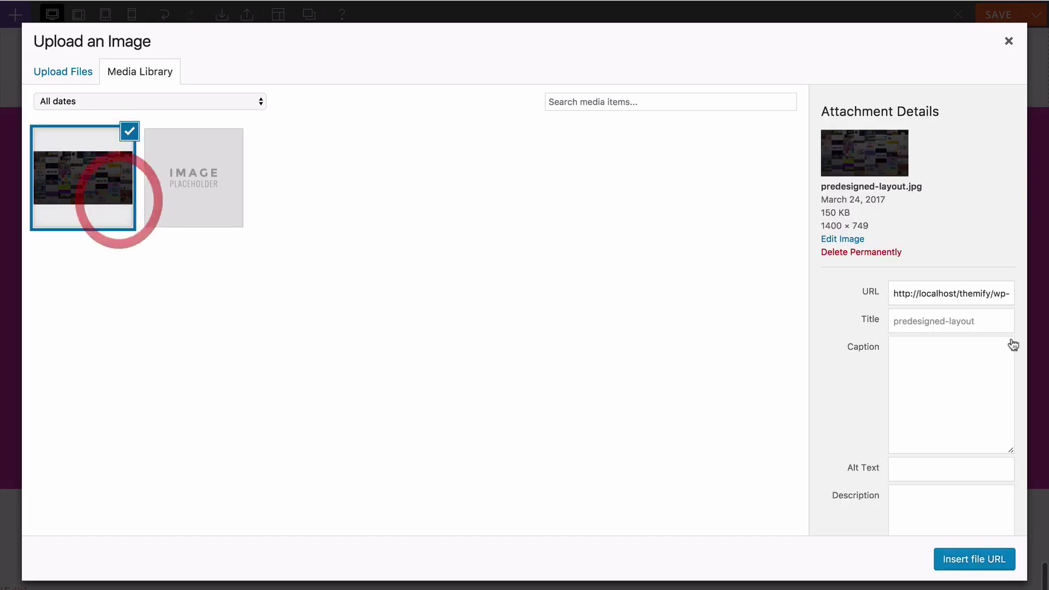
{"action": "left_click", "coordinate": [964, 557]}
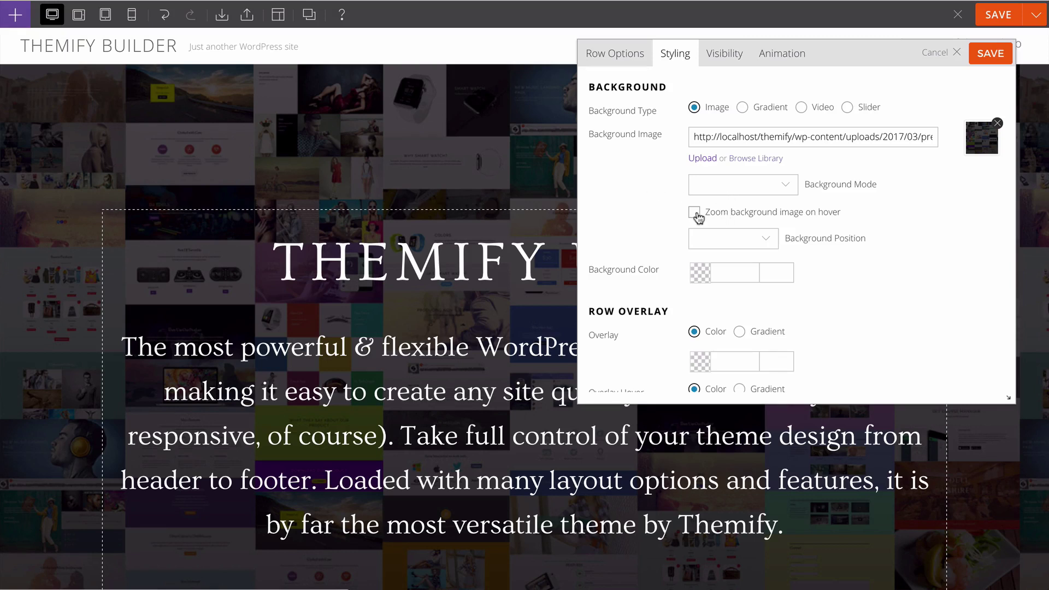
- Review the background mode and position options, leaving both unchanged
{"action": "left_click", "coordinate": [744, 190]}
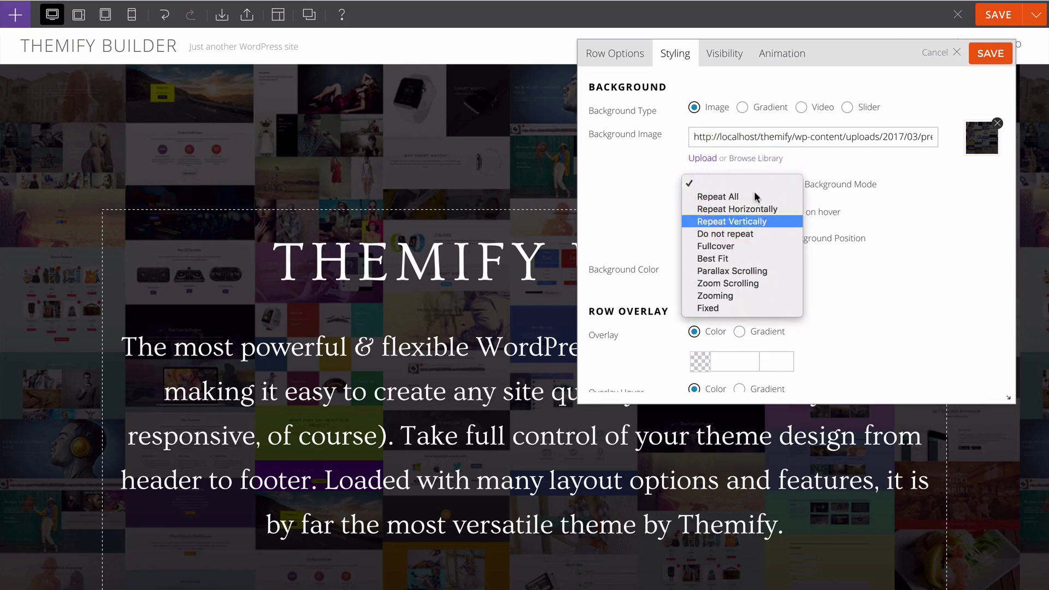
{"action": "left_click", "coordinate": [644, 185]}
{"action": "scroll", "coordinate": [702, 200], "scroll_direction": "down", "scroll_amount": 1}
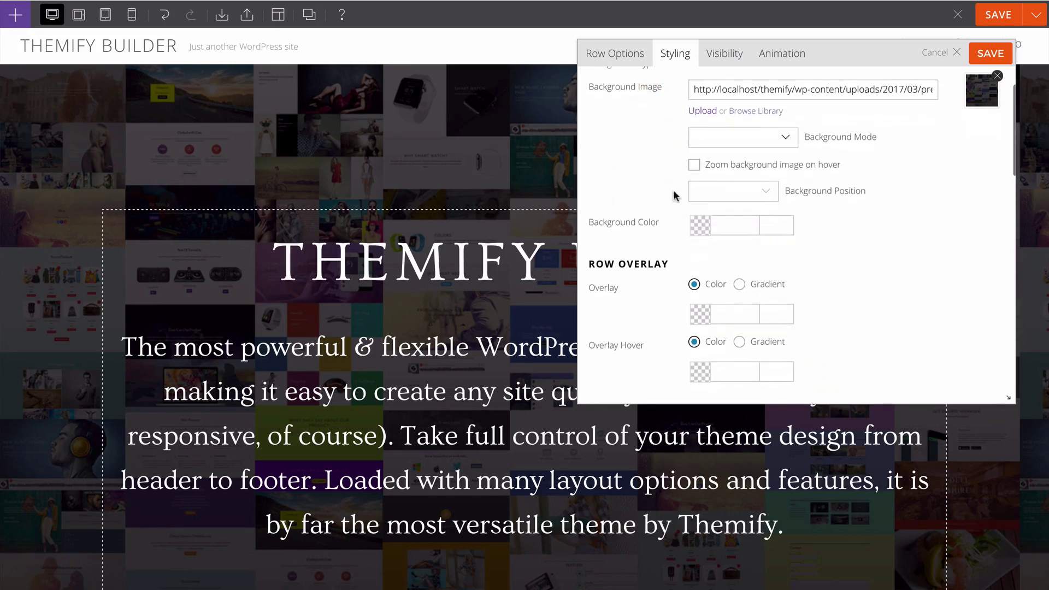
{"action": "left_click", "coordinate": [733, 188]}
{"action": "left_click", "coordinate": [651, 195]}
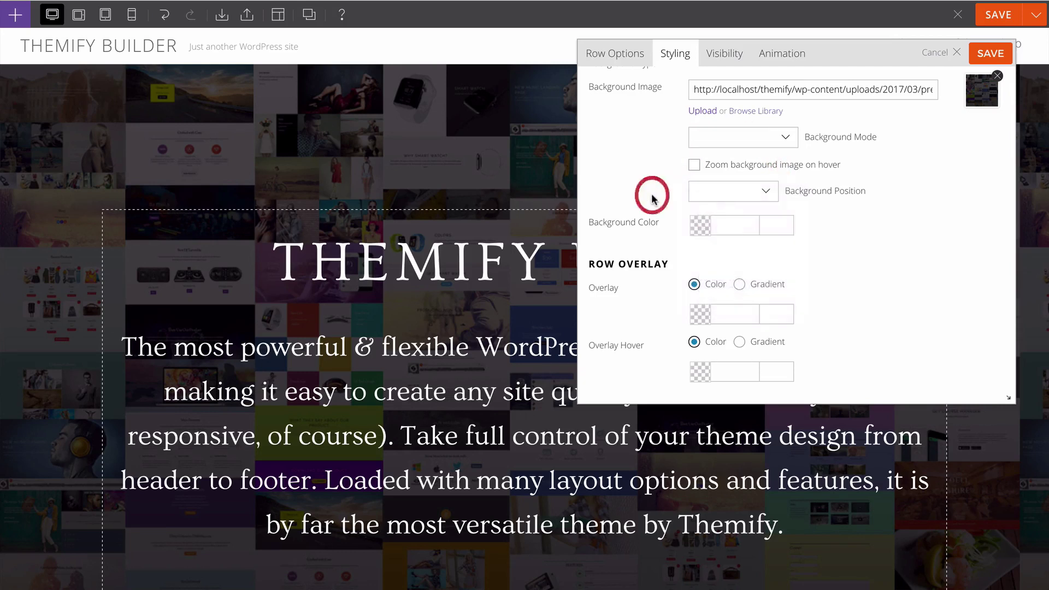
{"action": "scroll", "coordinate": [654, 200], "scroll_direction": "down", "scroll_amount": 1}
{"action": "scroll", "coordinate": [657, 205], "scroll_direction": "down", "scroll_amount": 2}
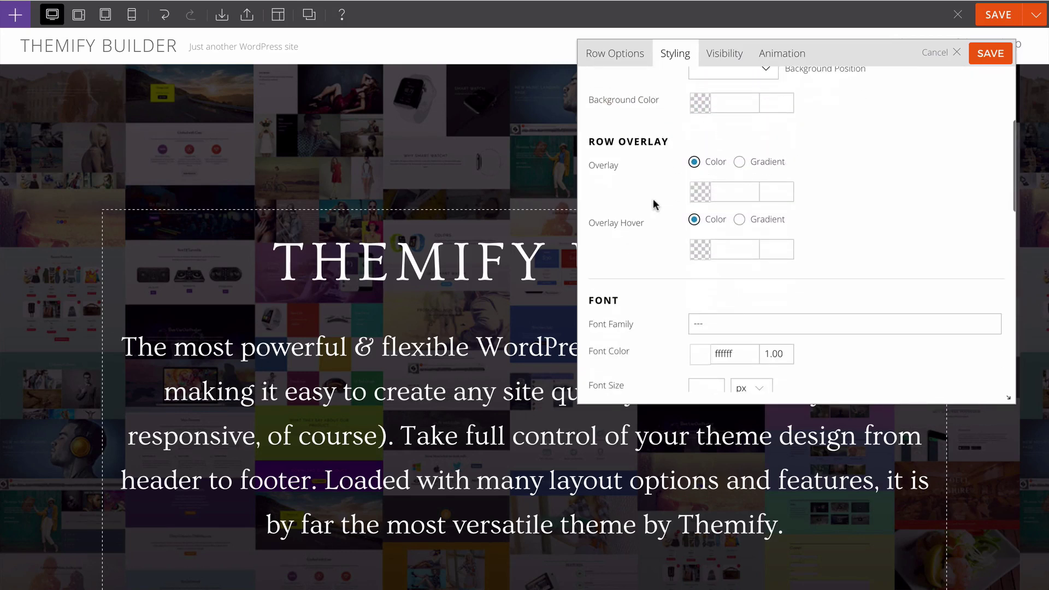
- Set the hero row's overlay colour to pure red ff0000
{"action": "left_click", "coordinate": [701, 187]}
{"action": "left_click_drag", "start_coordinate": [733, 222], "coordinate": [823, 264]}
{"action": "left_click", "coordinate": [828, 197]}
- Lower the red overlay's opacity to 0.25 and close the colour picker
{"action": "left_click", "coordinate": [824, 281]}
{"action": "left_click", "coordinate": [826, 284]}
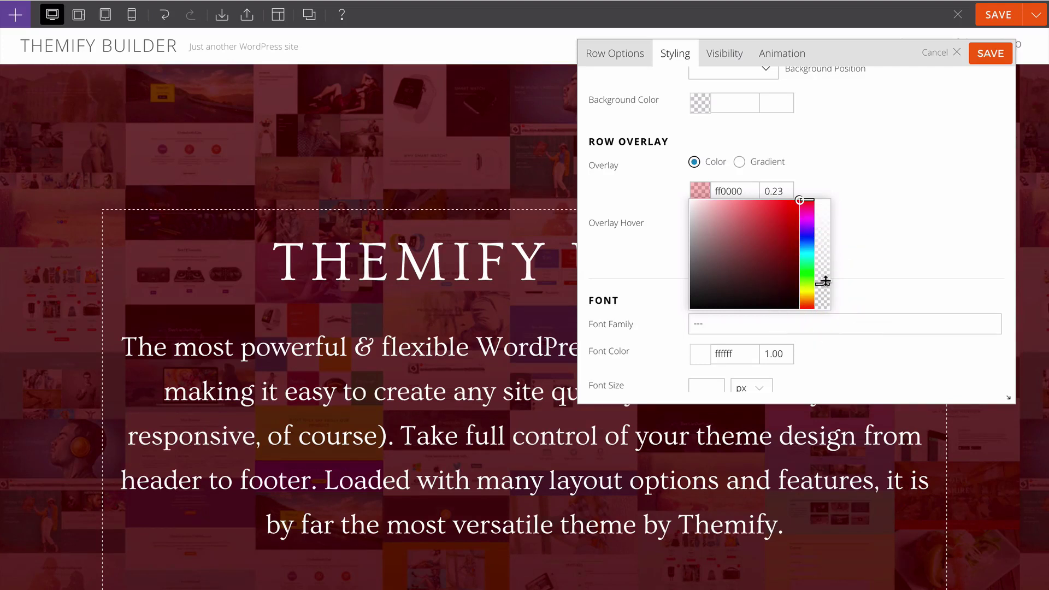
{"action": "left_click", "coordinate": [823, 284]}
{"action": "left_click", "coordinate": [822, 285]}
{"action": "left_click", "coordinate": [821, 281]}
{"action": "left_click", "coordinate": [890, 220]}
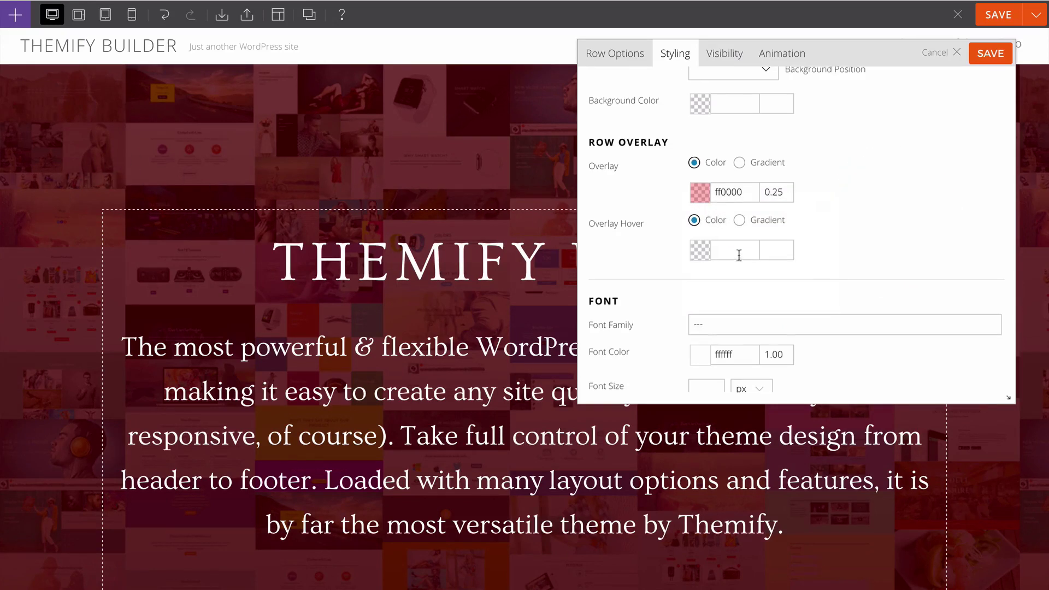
{"action": "scroll", "coordinate": [735, 263], "scroll_direction": "up", "scroll_amount": 3}
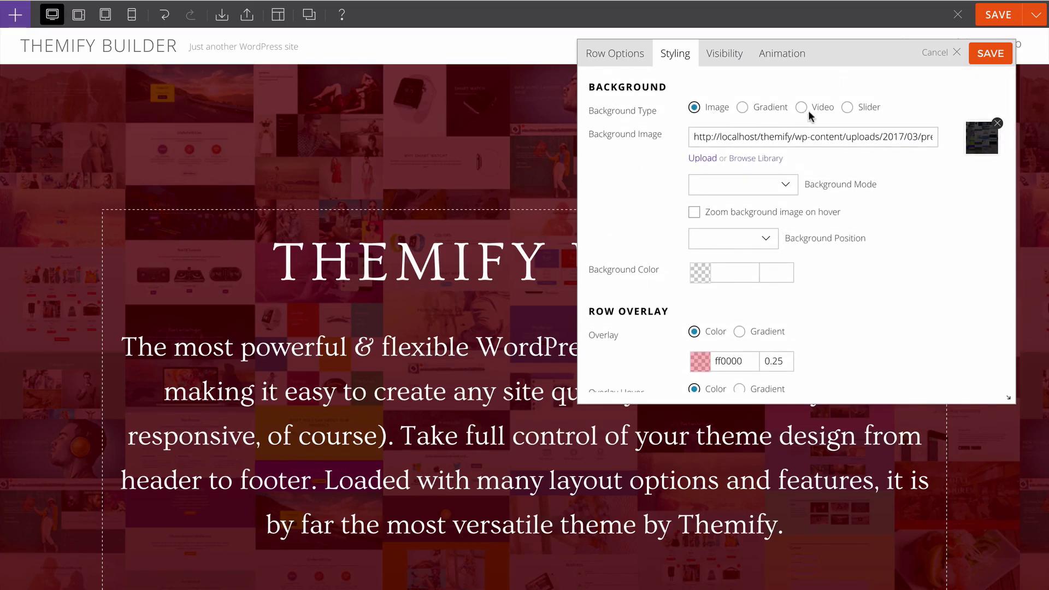
{"action": "scroll", "coordinate": [627, 306], "scroll_direction": "down", "scroll_amount": 3}
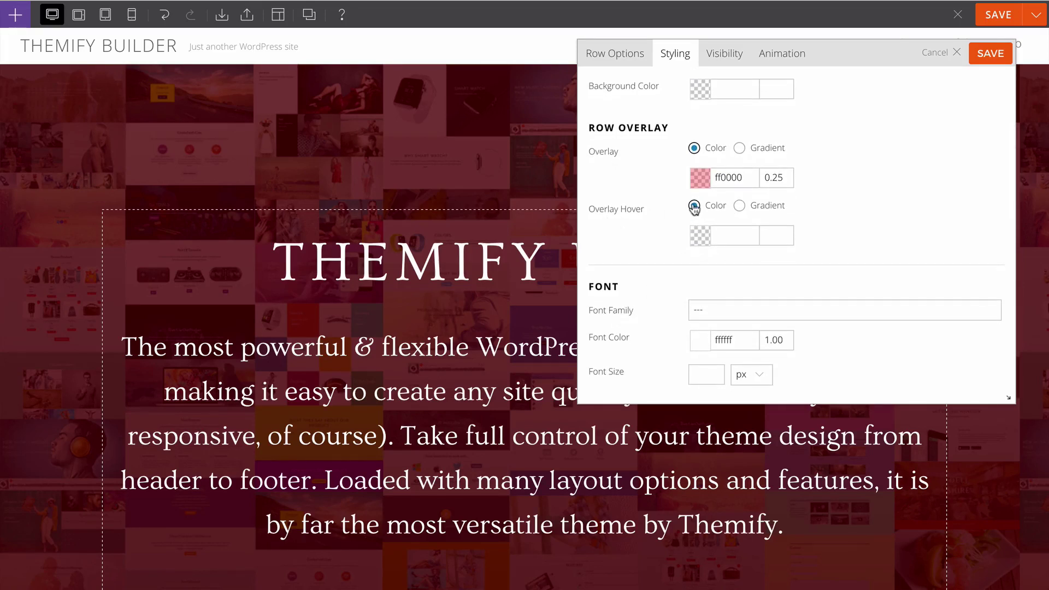
{"action": "scroll", "coordinate": [645, 251], "scroll_direction": "down", "scroll_amount": 2}
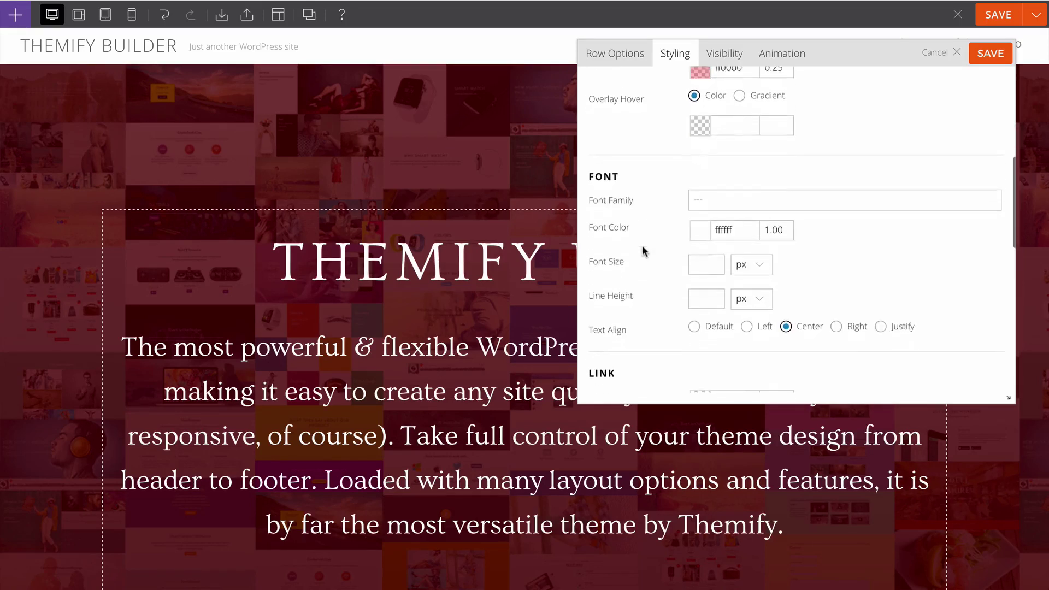
{"action": "scroll", "coordinate": [643, 251], "scroll_direction": "down", "scroll_amount": 2}
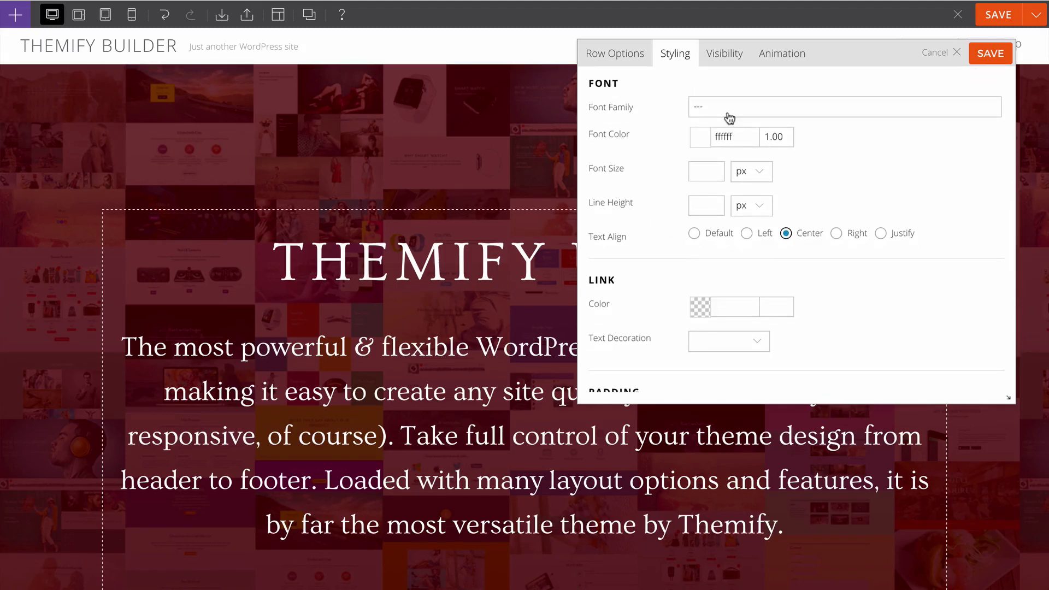
- Pick Arial, Helvetica, sans-serif from the Font Family list in the hero row's styling
{"action": "left_click", "coordinate": [730, 117]}
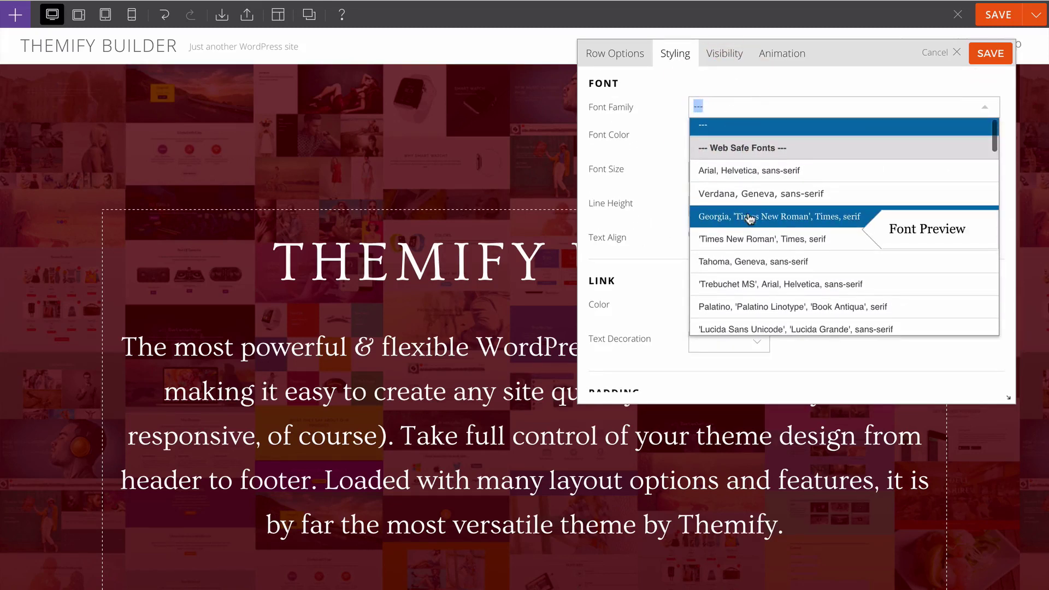
{"action": "left_click", "coordinate": [746, 175]}
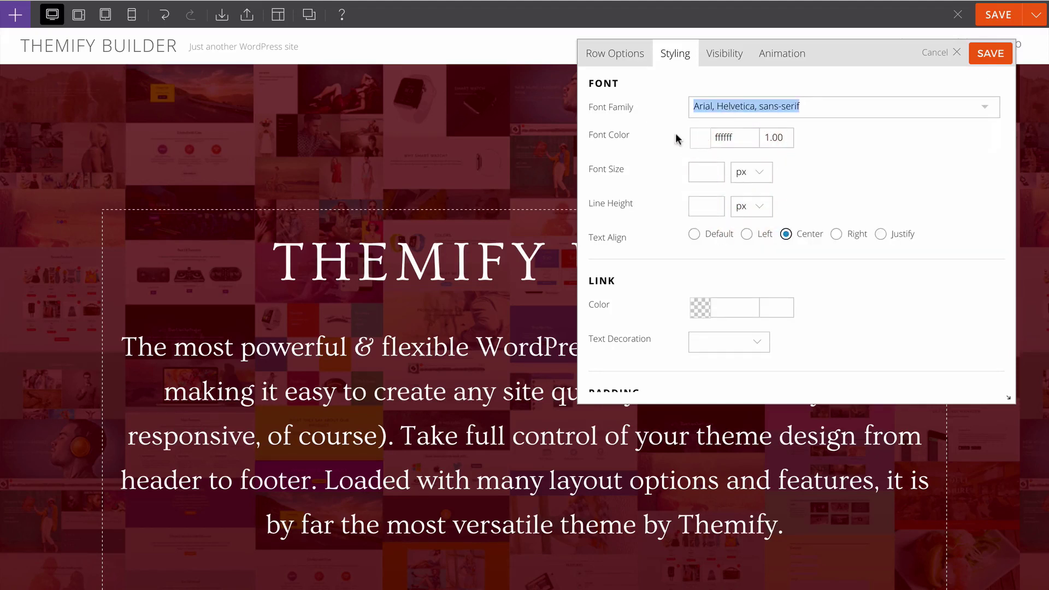
{"action": "scroll", "coordinate": [458, 266], "scroll_direction": "down", "scroll_amount": 3}
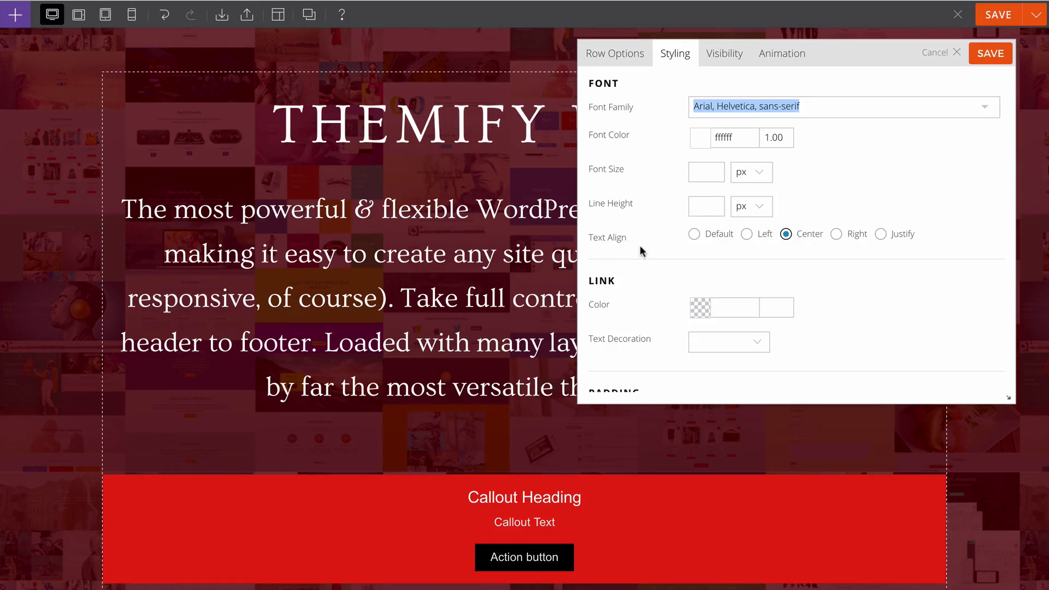
{"action": "scroll", "coordinate": [642, 251], "scroll_direction": "down", "scroll_amount": 3}
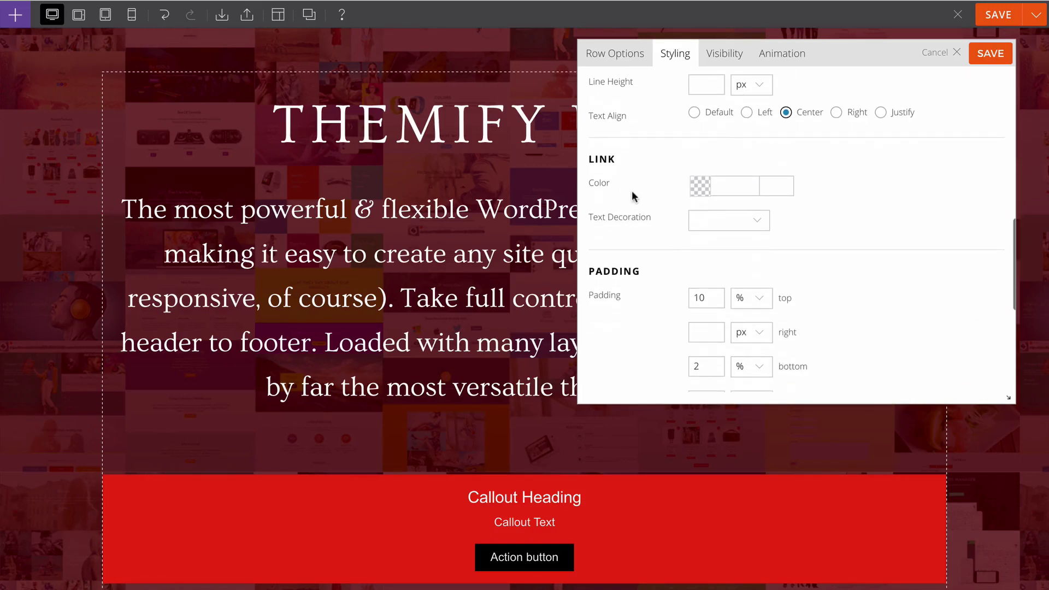
{"action": "scroll", "coordinate": [633, 196], "scroll_direction": "down", "scroll_amount": 3}
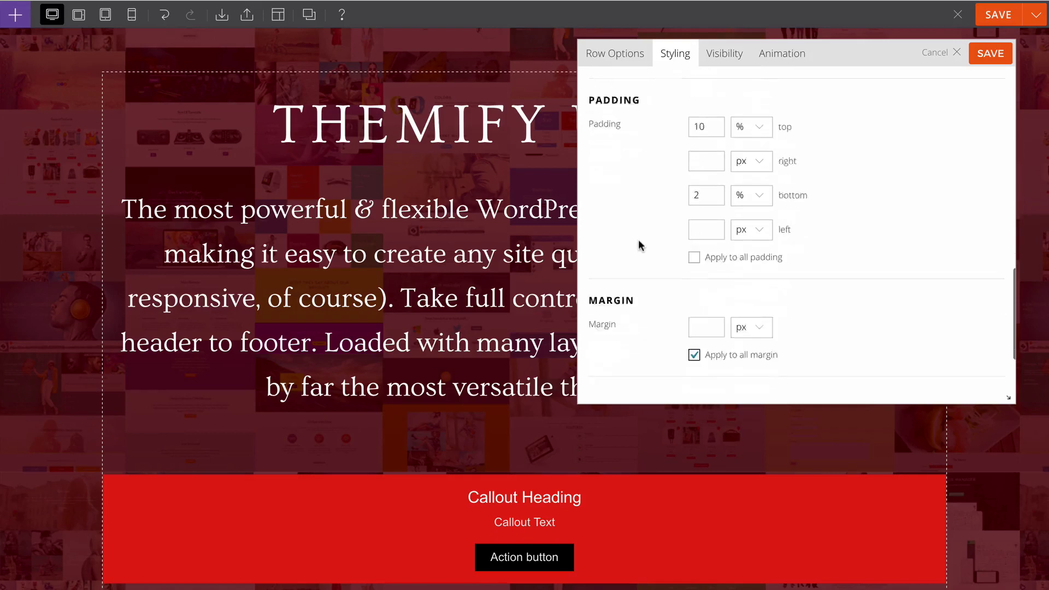
{"action": "scroll", "coordinate": [641, 246], "scroll_direction": "down", "scroll_amount": 3}
{"action": "scroll", "coordinate": [639, 257], "scroll_direction": "up", "scroll_amount": 5}
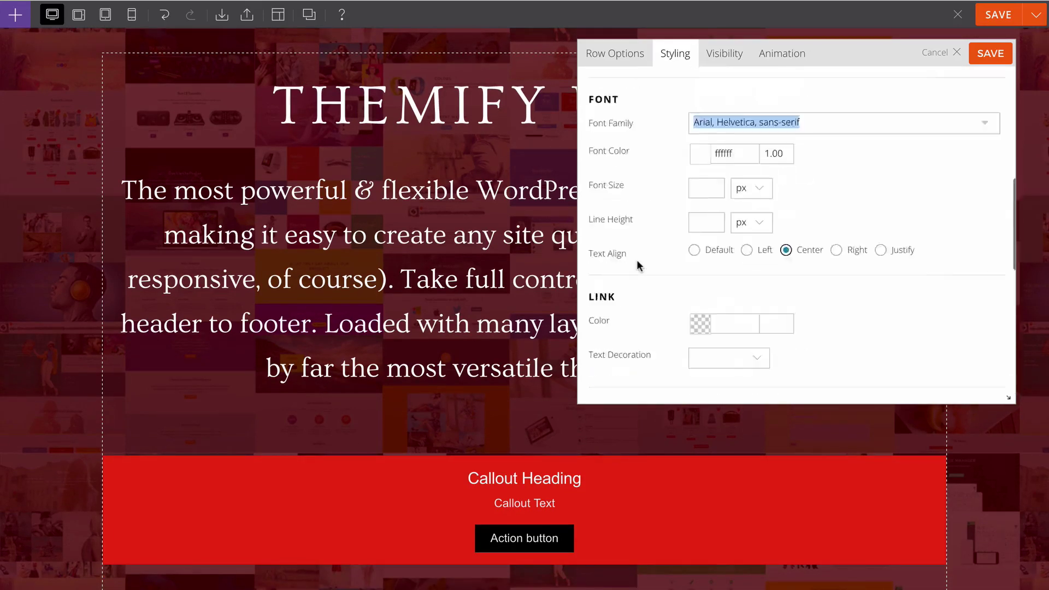
{"action": "scroll", "coordinate": [640, 265], "scroll_direction": "up", "scroll_amount": 6}
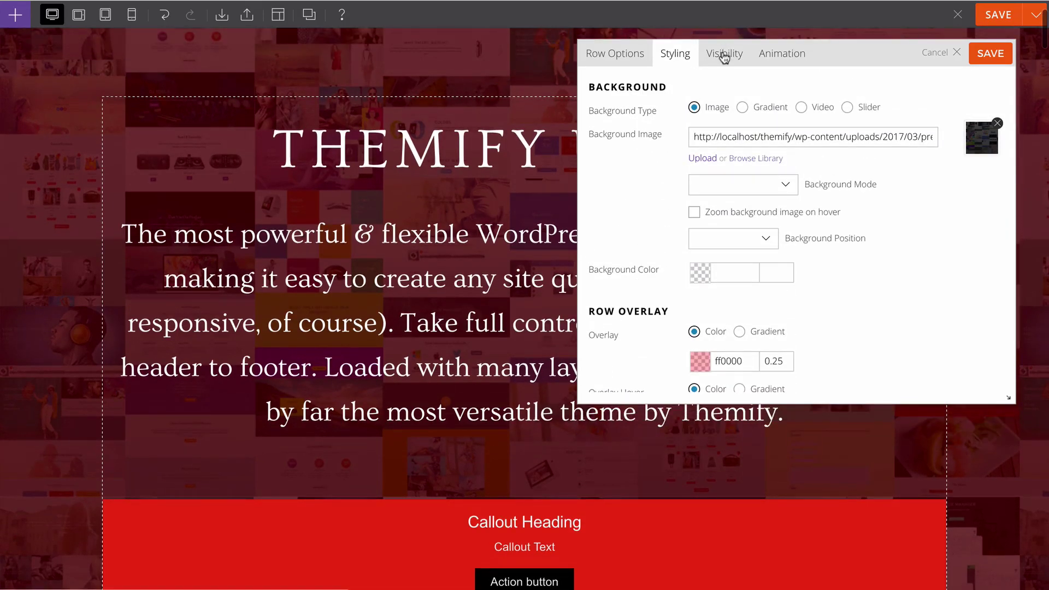
- Choose the bounce appearance animation effect for the hero row and save the row settings
{"action": "left_click", "coordinate": [724, 55]}
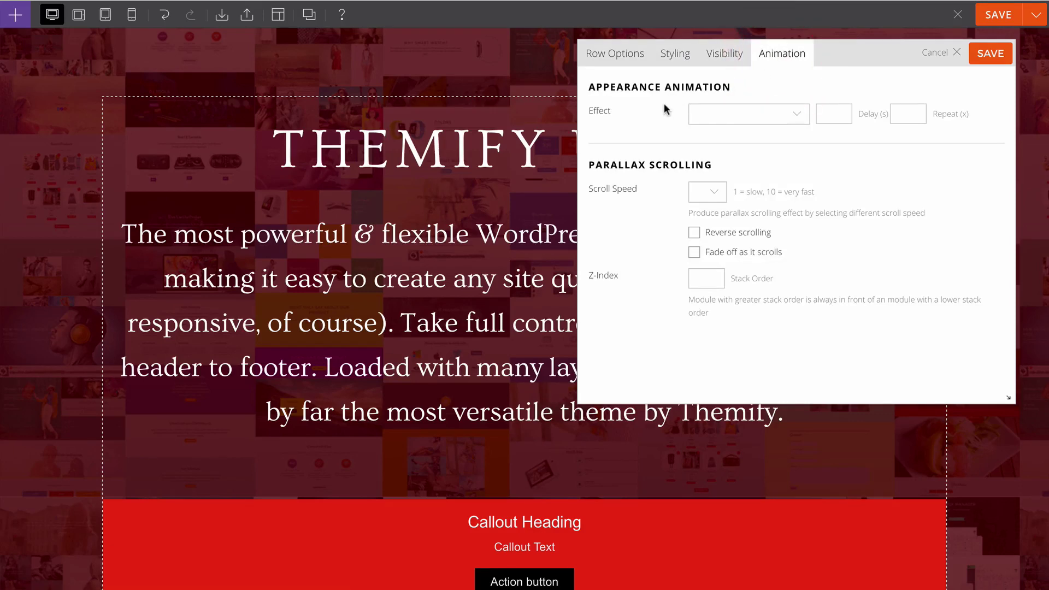
{"action": "left_click", "coordinate": [742, 115]}
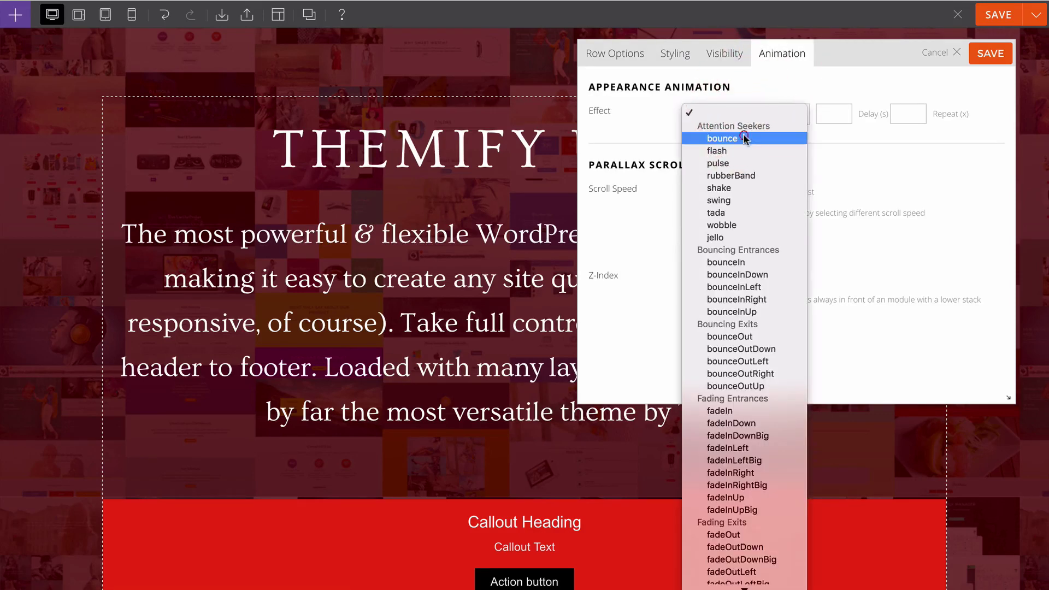
{"action": "left_click", "coordinate": [741, 137]}
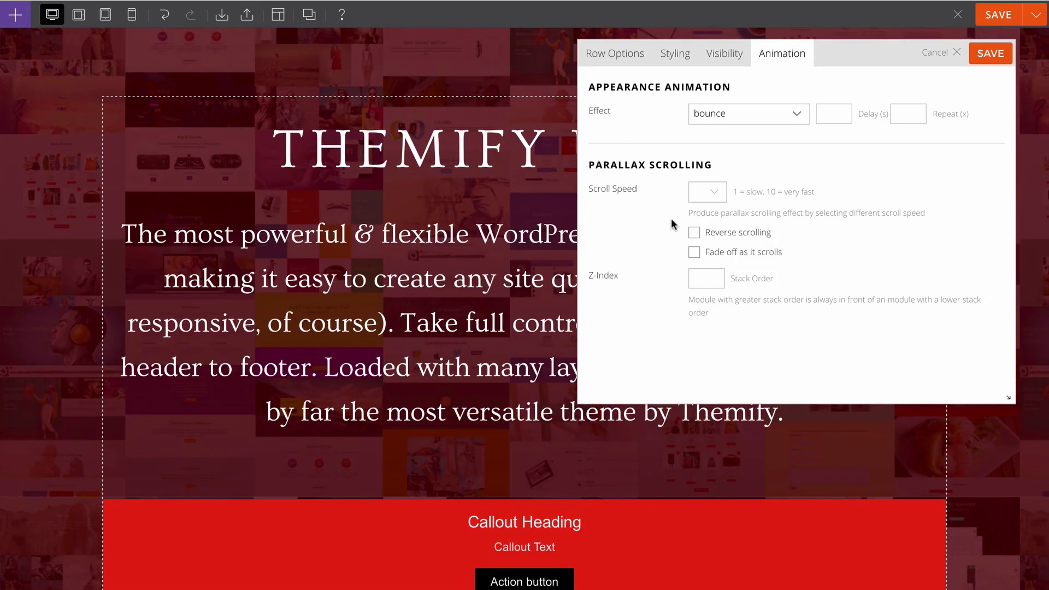
{"action": "left_click", "coordinate": [990, 55]}
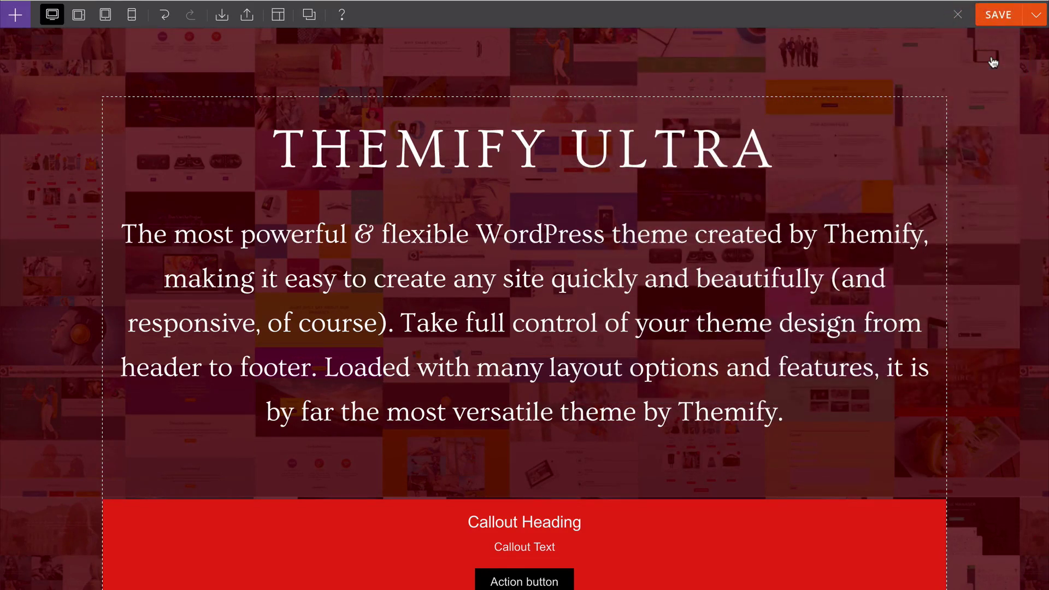
- Load the Course Manager pre-designed layout, replacing the existing page content, and reload the page
{"action": "scroll", "coordinate": [993, 62], "scroll_direction": "up", "scroll_amount": 3}
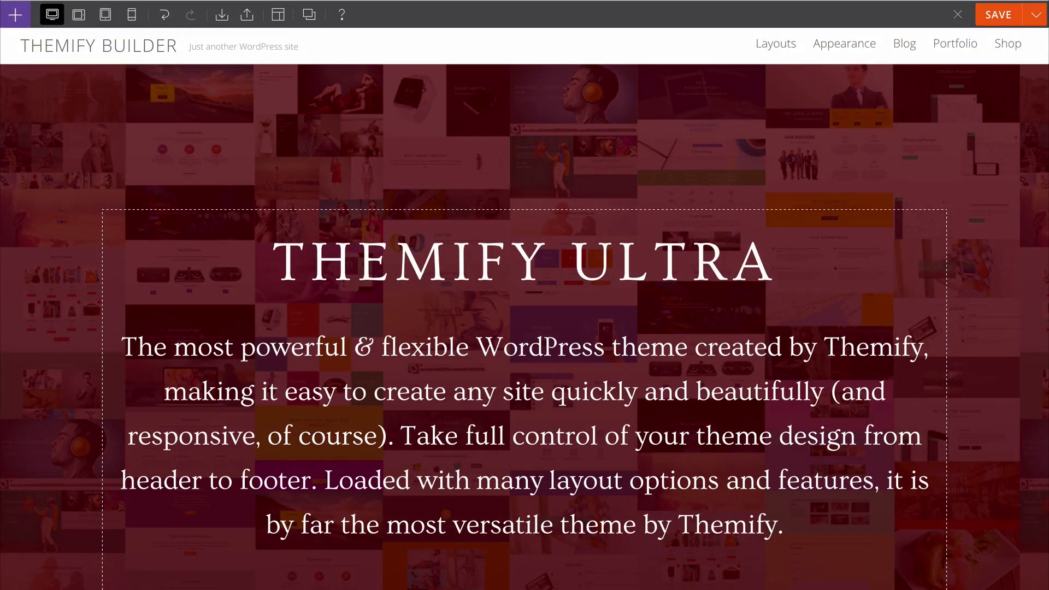
{"action": "left_click", "coordinate": [278, 15]}
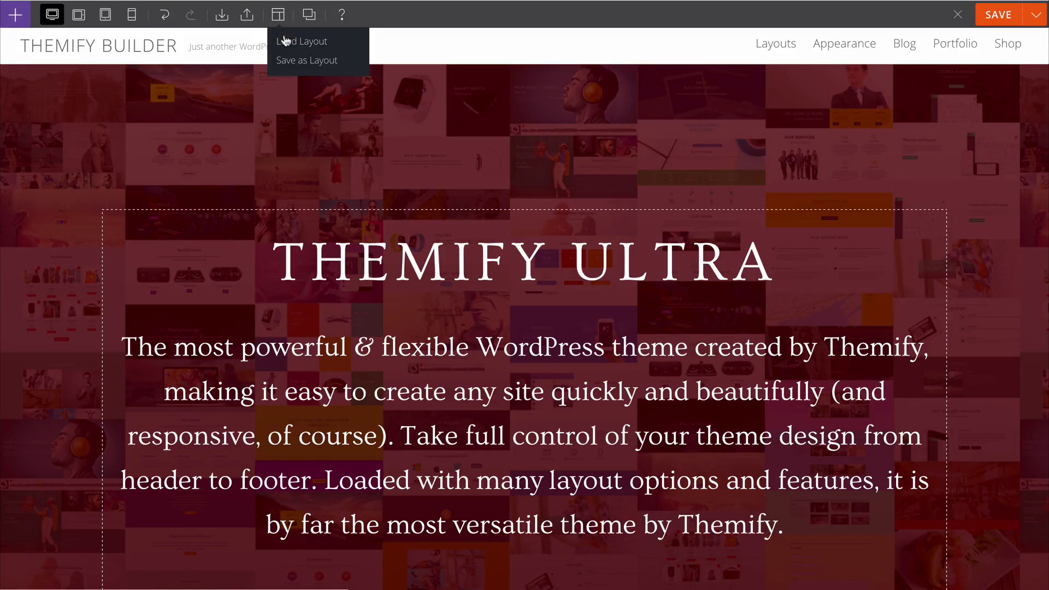
{"action": "left_click", "coordinate": [284, 42]}
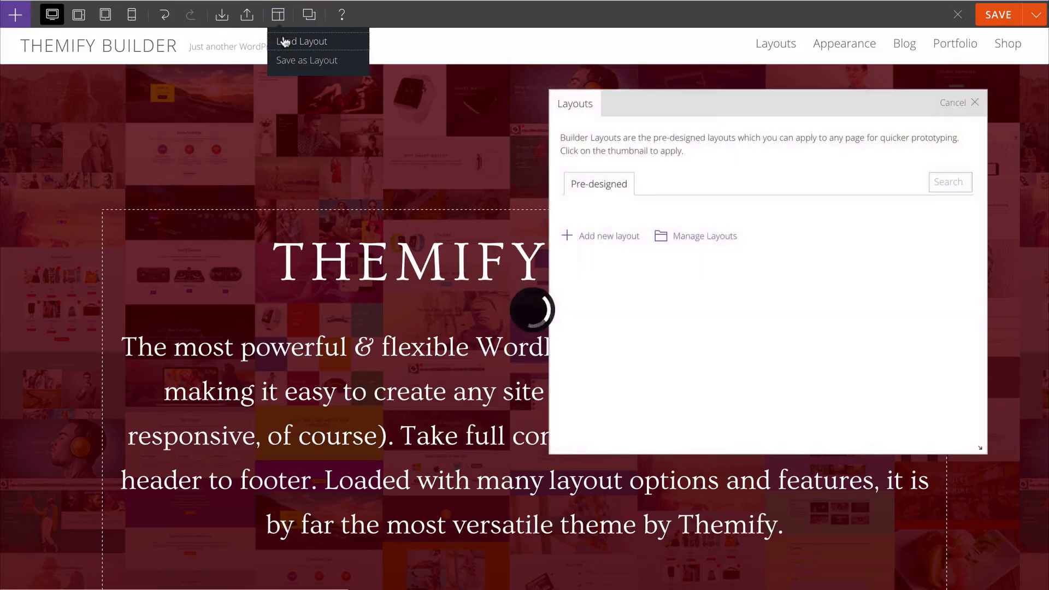
{"action": "scroll", "coordinate": [672, 272], "scroll_direction": "down", "scroll_amount": 3}
{"action": "scroll", "coordinate": [672, 272], "scroll_direction": "down", "scroll_amount": 15}
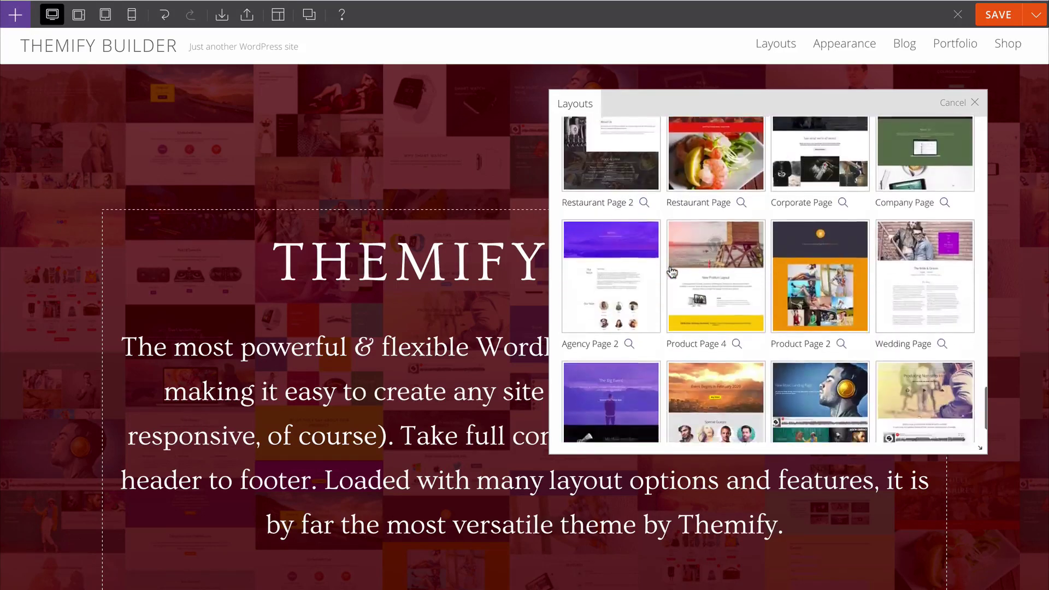
{"action": "scroll", "coordinate": [672, 272], "scroll_direction": "up", "scroll_amount": 18}
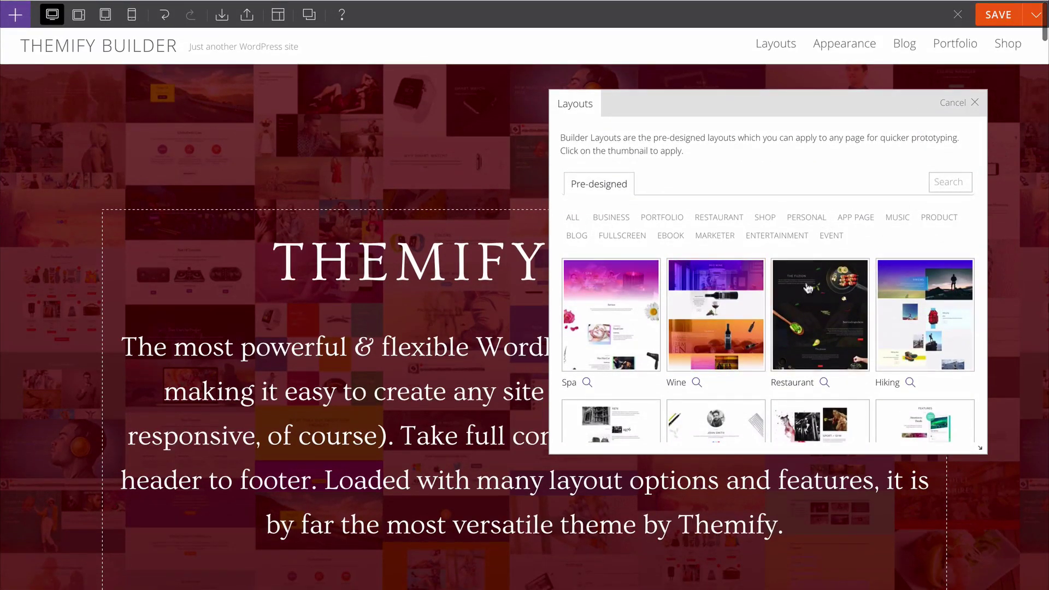
{"action": "scroll", "coordinate": [799, 297], "scroll_direction": "down", "scroll_amount": 10}
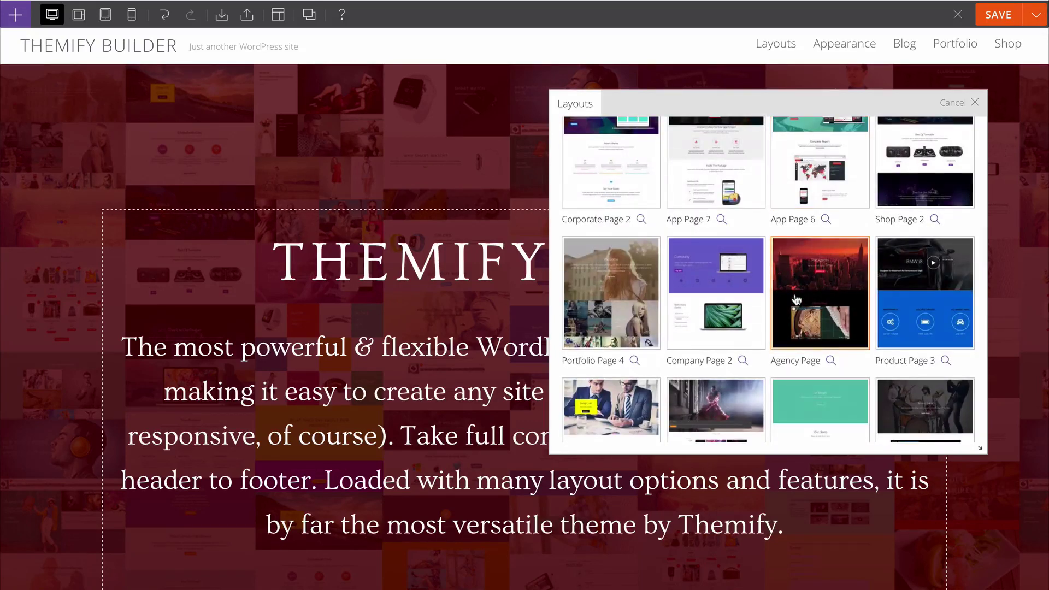
{"action": "scroll", "coordinate": [796, 300], "scroll_direction": "up", "scroll_amount": 5}
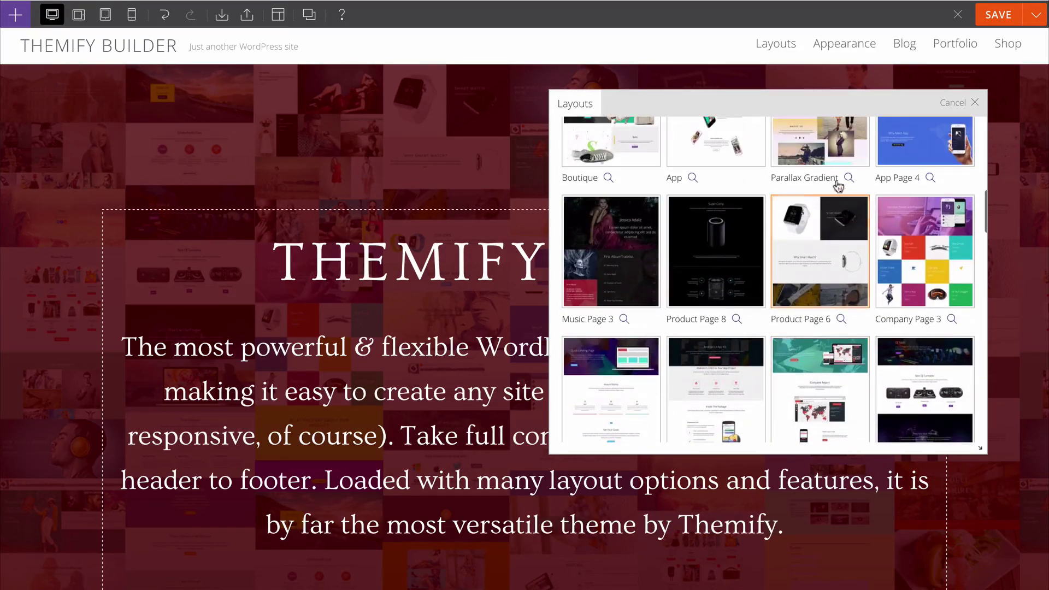
{"action": "left_click", "coordinate": [818, 234]}
{"action": "left_click", "coordinate": [534, 304]}
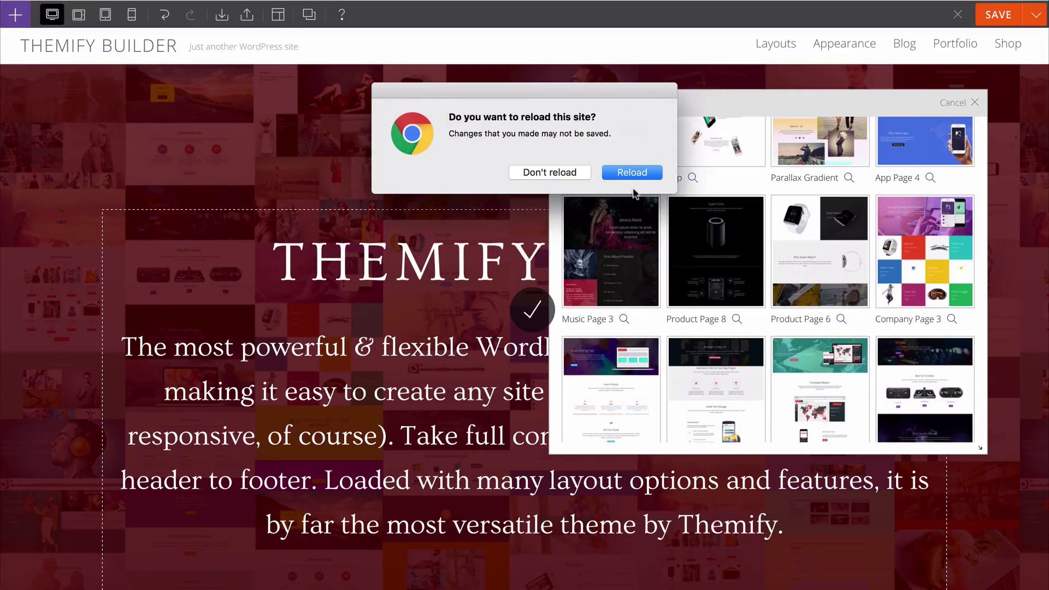
{"action": "left_click", "coordinate": [634, 173]}
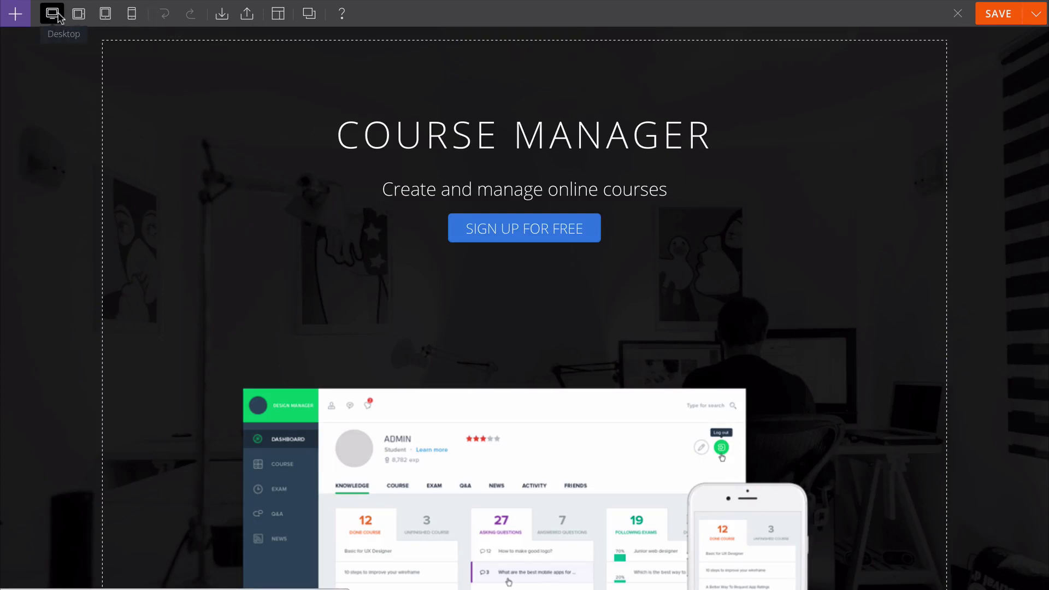
{"action": "left_click", "coordinate": [78, 17]}
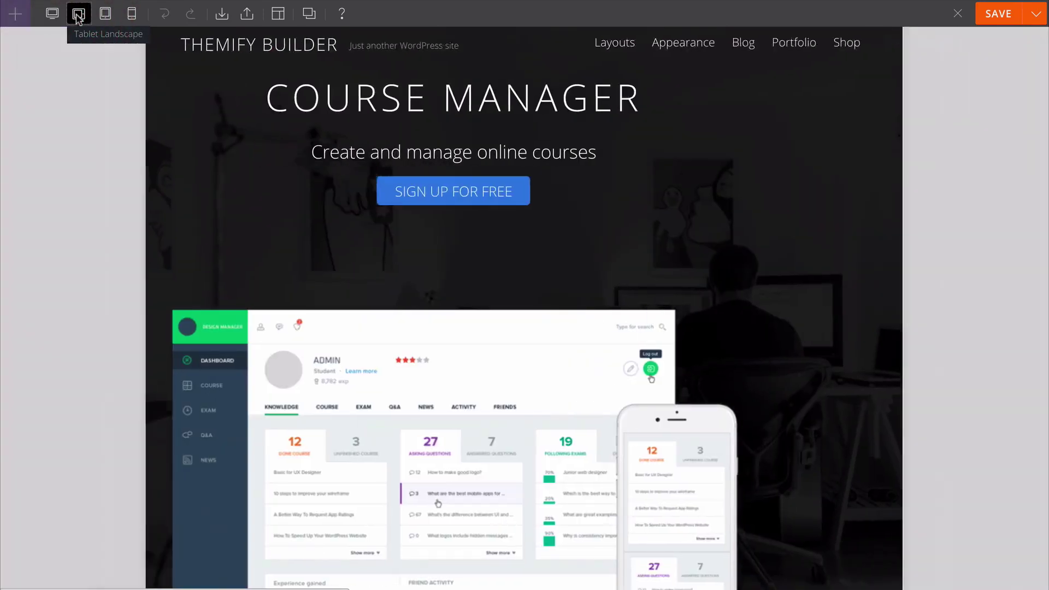
{"action": "left_click", "coordinate": [104, 15]}
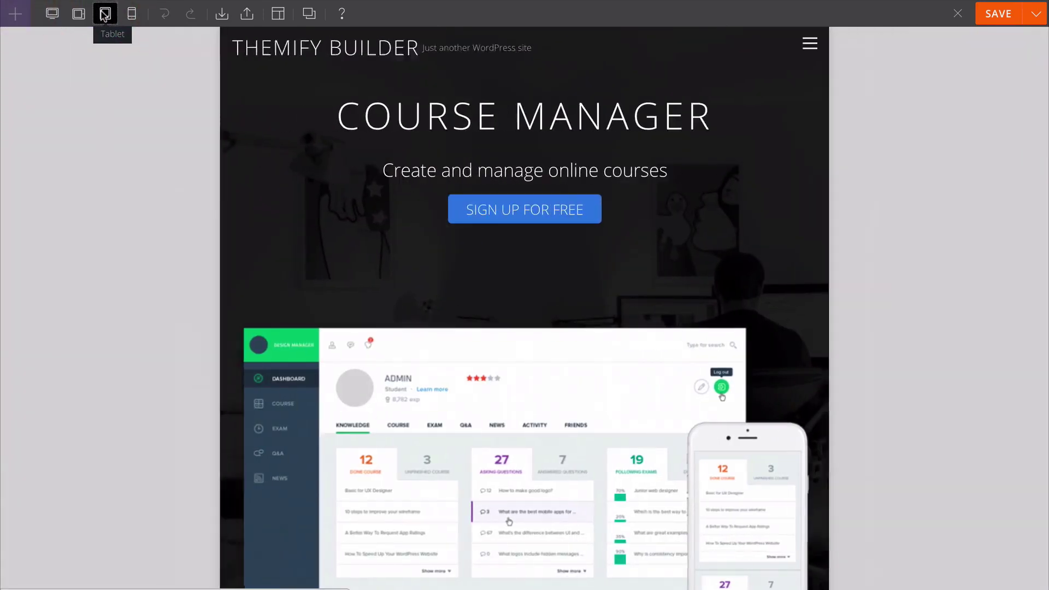
{"action": "left_click", "coordinate": [132, 16]}
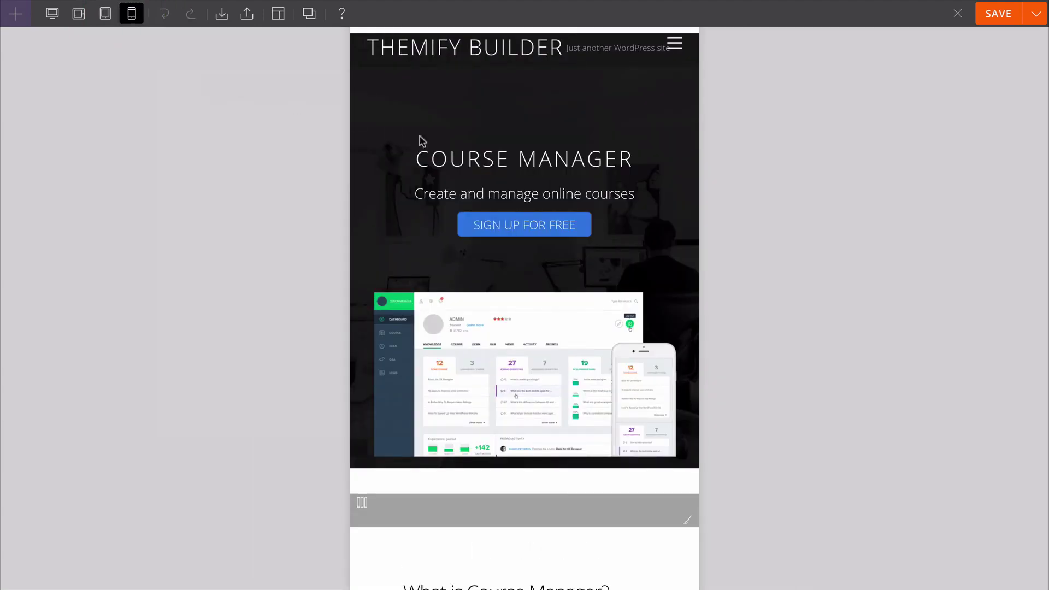
{"action": "left_click", "coordinate": [477, 156]}
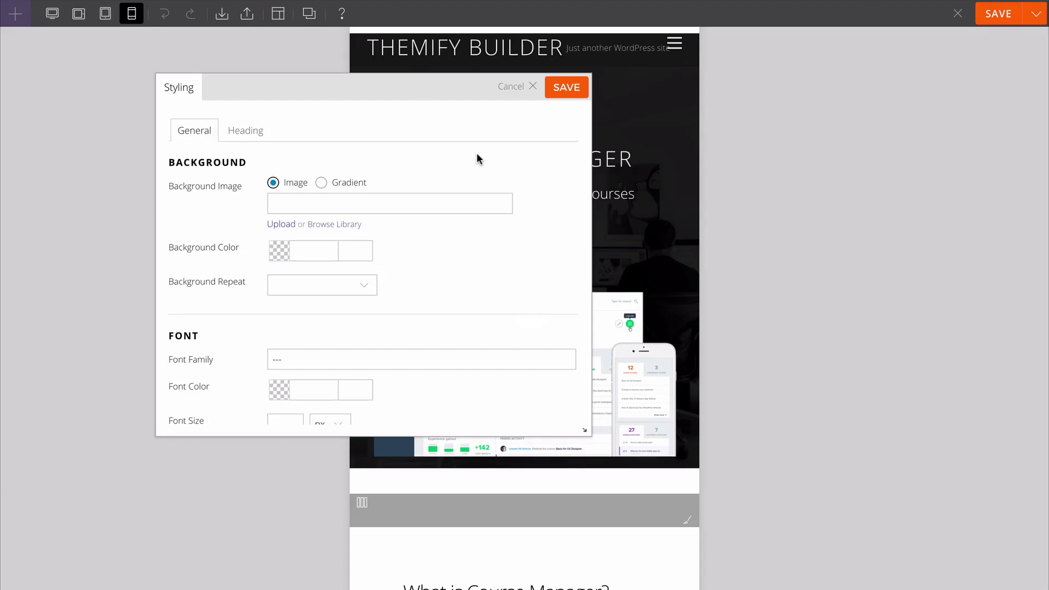
{"action": "scroll", "coordinate": [339, 332], "scroll_direction": "down", "scroll_amount": 5}
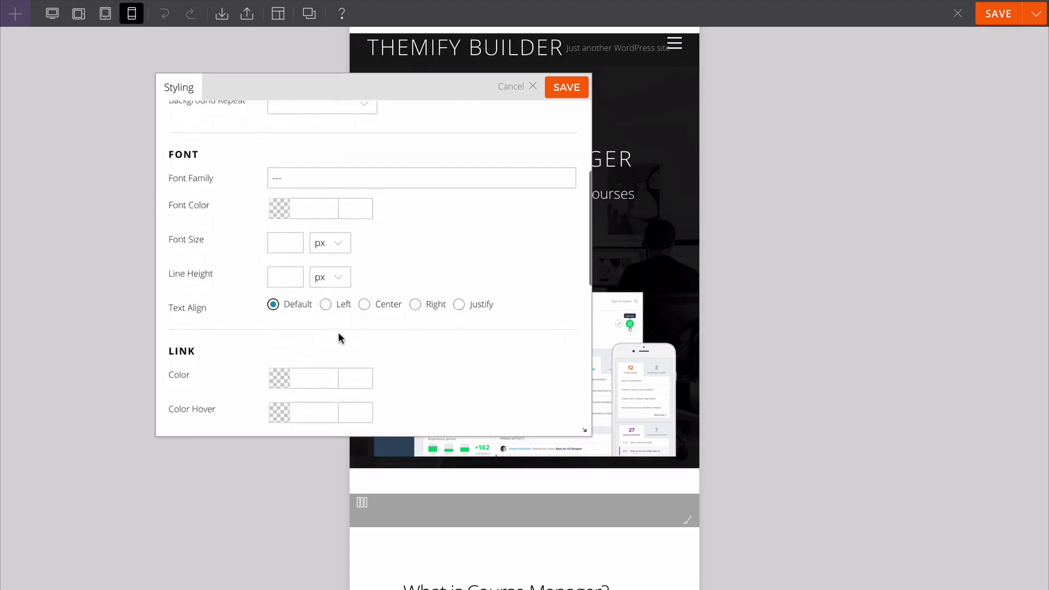
{"action": "scroll", "coordinate": [339, 332], "scroll_direction": "up", "scroll_amount": 5}
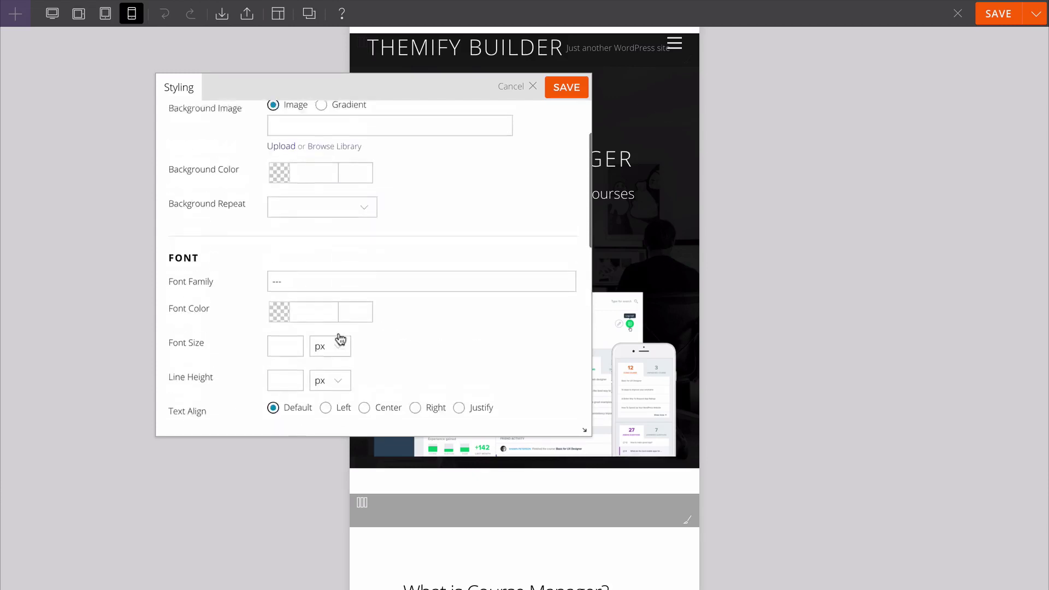
{"action": "left_click", "coordinate": [562, 89]}
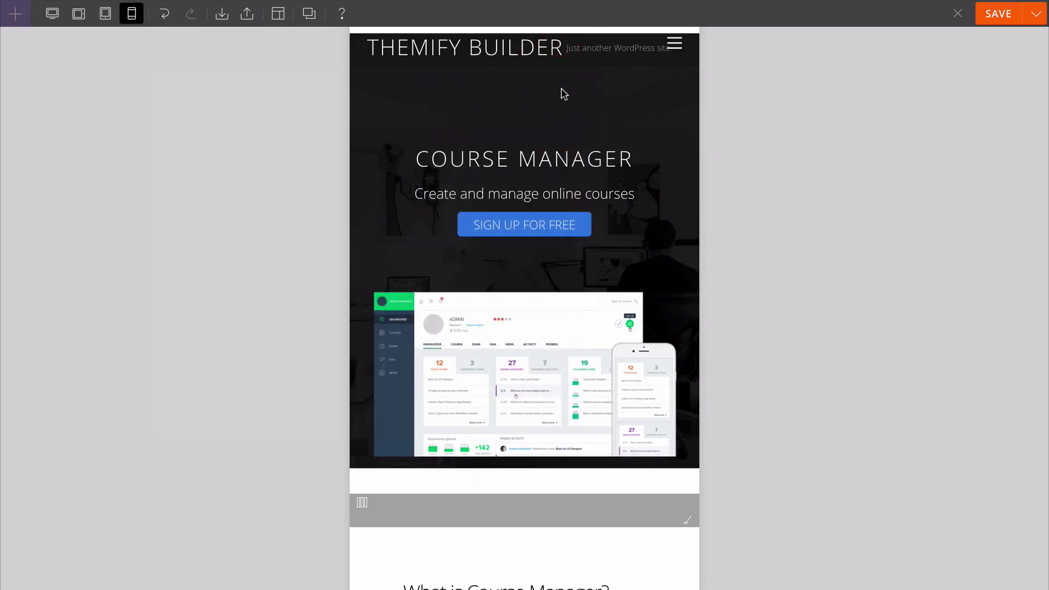
{"action": "left_click", "coordinate": [52, 14]}
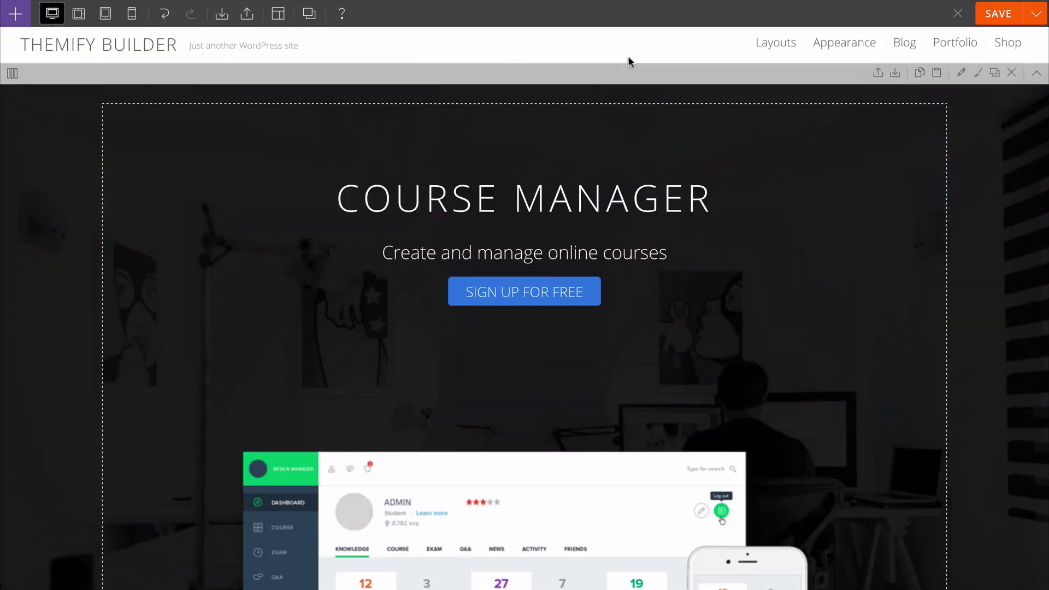
- Save the page as a revision with the comment 'Draft 1'
{"action": "mouse_move", "coordinate": [1036, 14]}
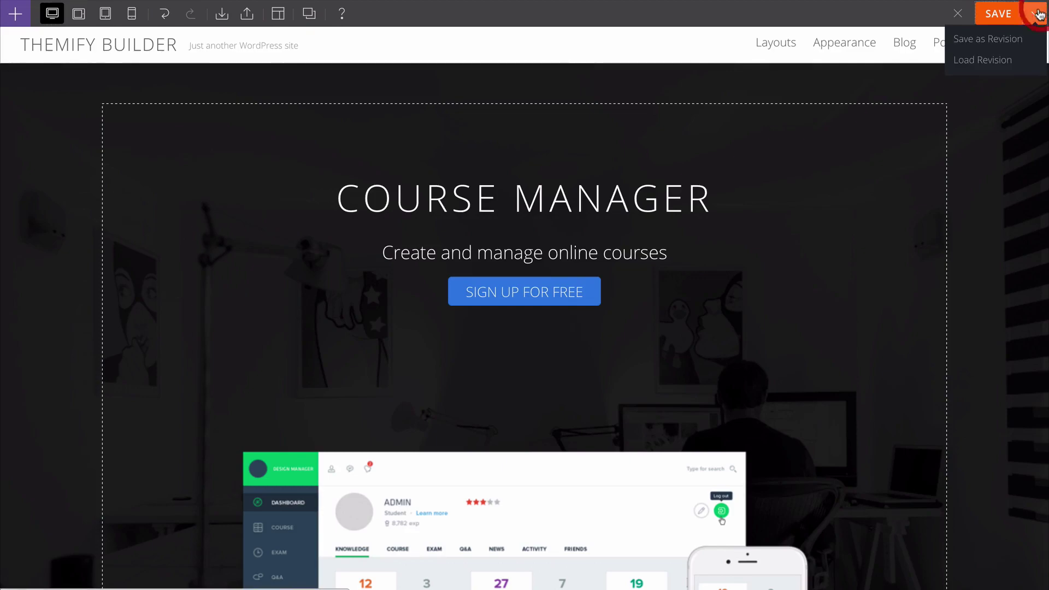
{"action": "left_click", "coordinate": [1013, 43]}
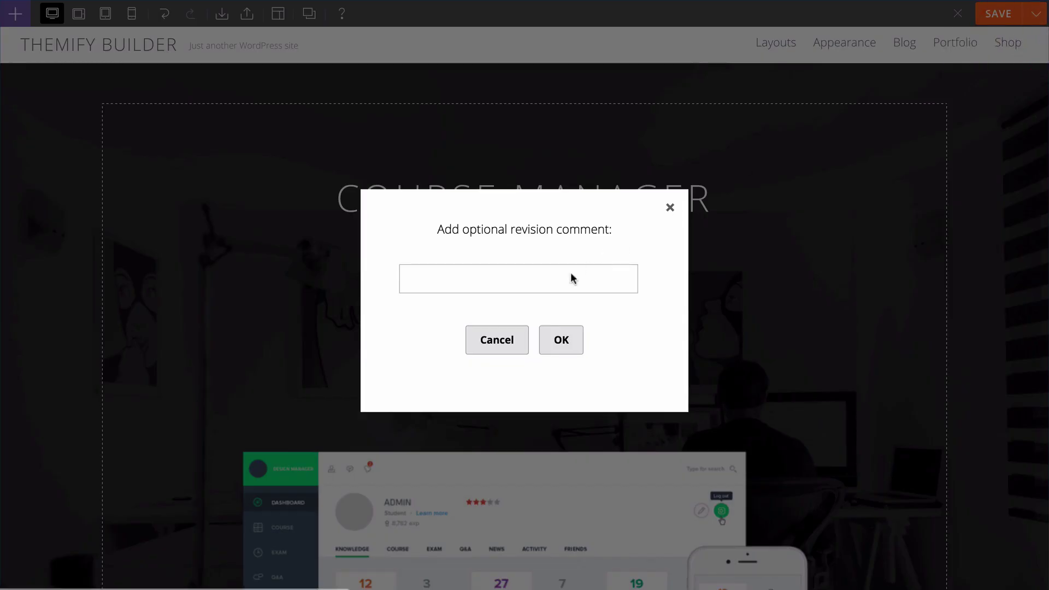
{"action": "left_click", "coordinate": [544, 290]}
{"action": "type", "text": "Draft 1"}
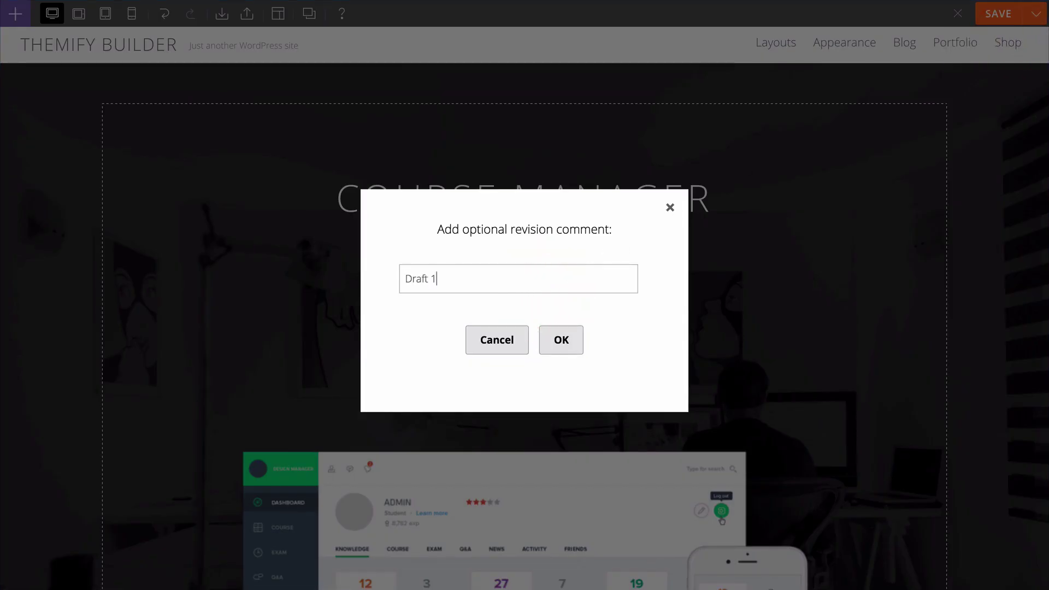
{"action": "left_click", "coordinate": [562, 341]}
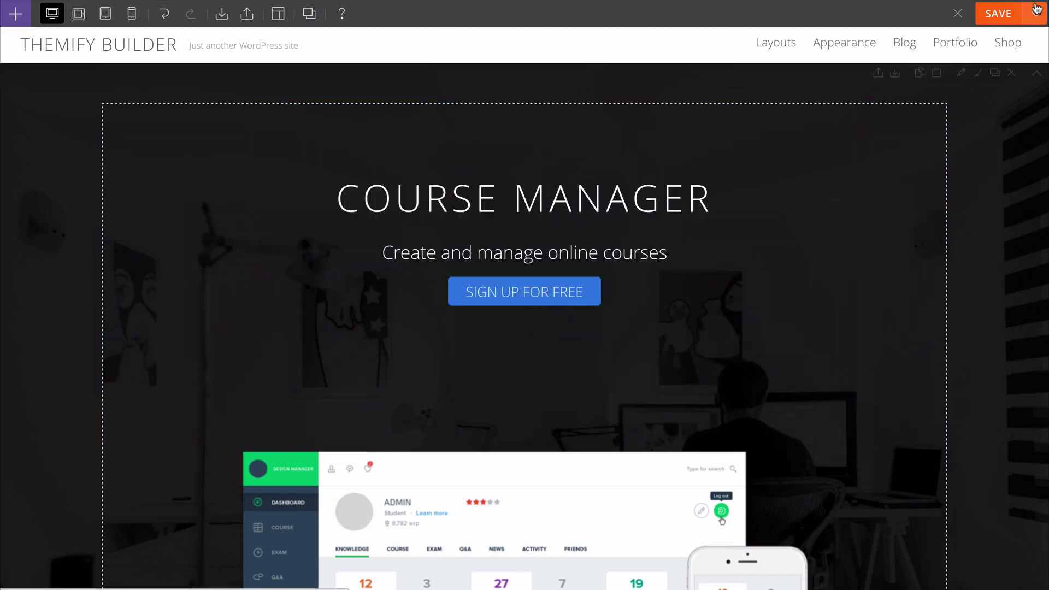
- Check the saved revisions list, then cancel without loading one
{"action": "mouse_move", "coordinate": [1035, 14]}
{"action": "left_click", "coordinate": [975, 62]}
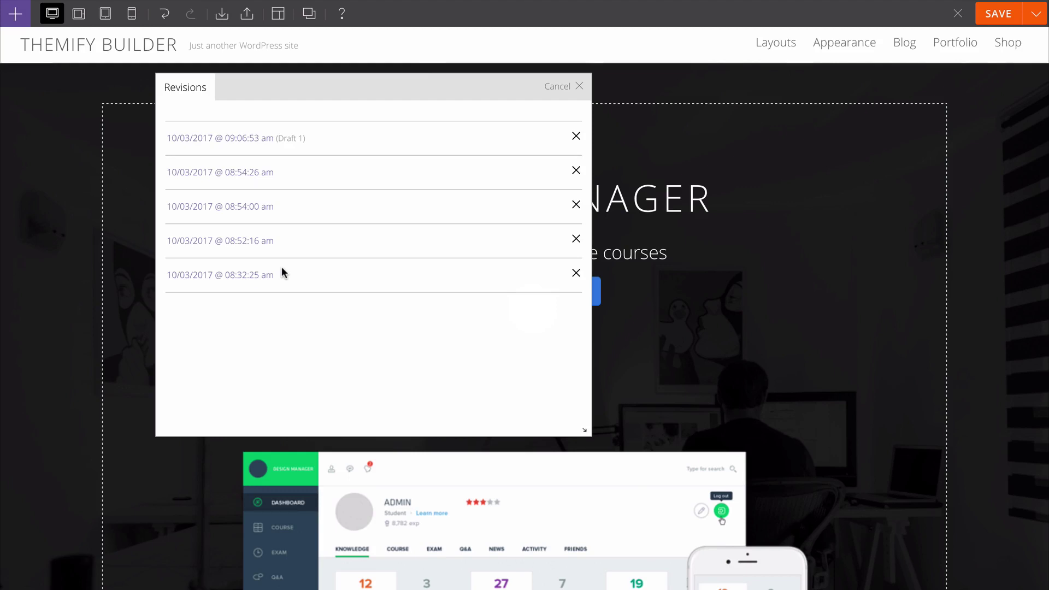
{"action": "left_click", "coordinate": [564, 95]}
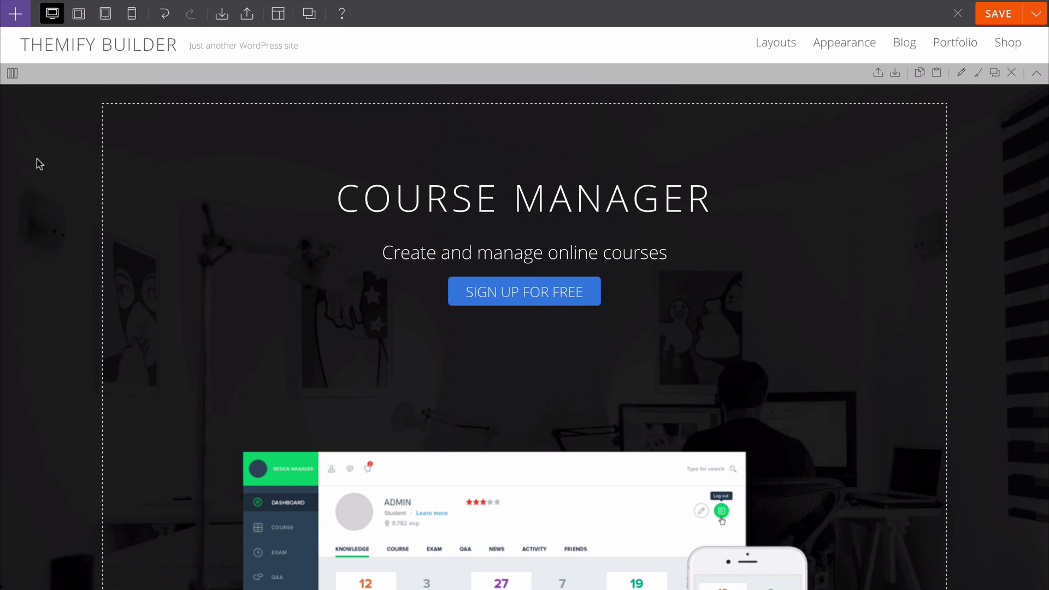
- Set the What is Course Manager? row to a two-equal-columns grid
{"action": "scroll", "coordinate": [30, 167], "scroll_direction": "down", "scroll_amount": 10}
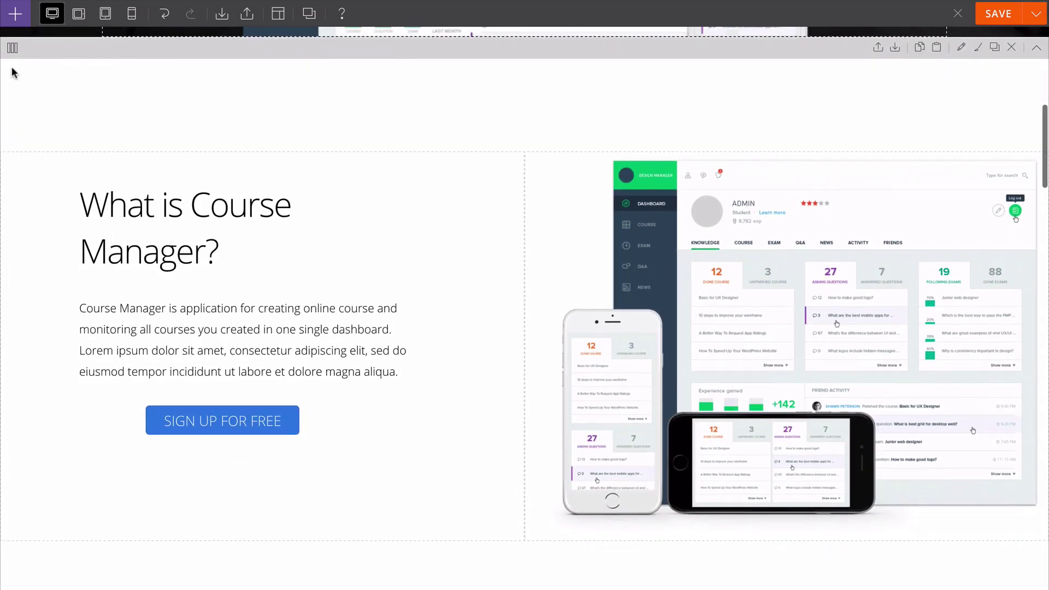
{"action": "left_click", "coordinate": [12, 49]}
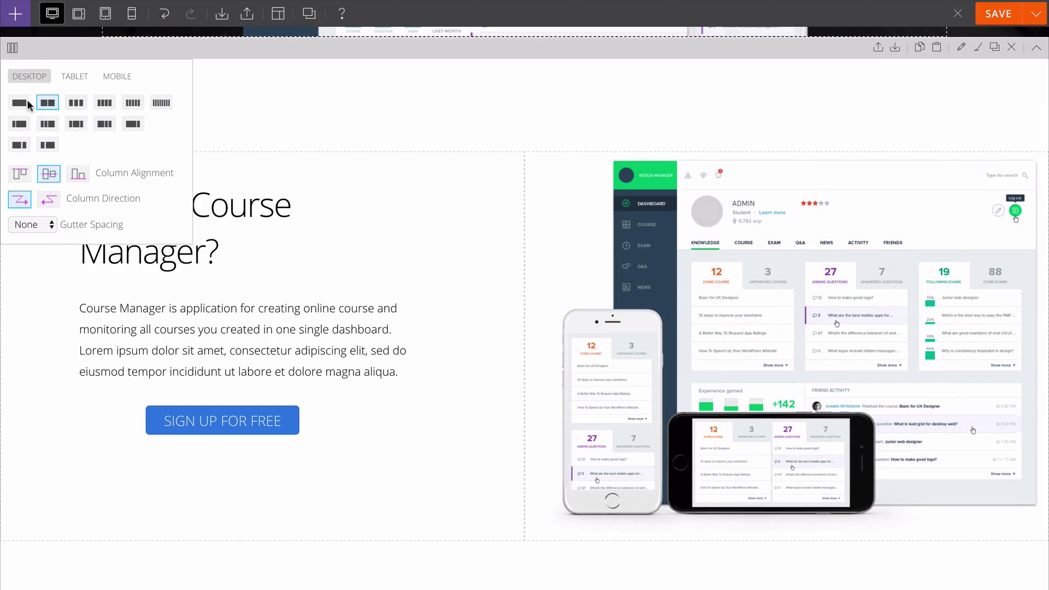
{"action": "left_click", "coordinate": [73, 104]}
{"action": "left_click", "coordinate": [104, 102]}
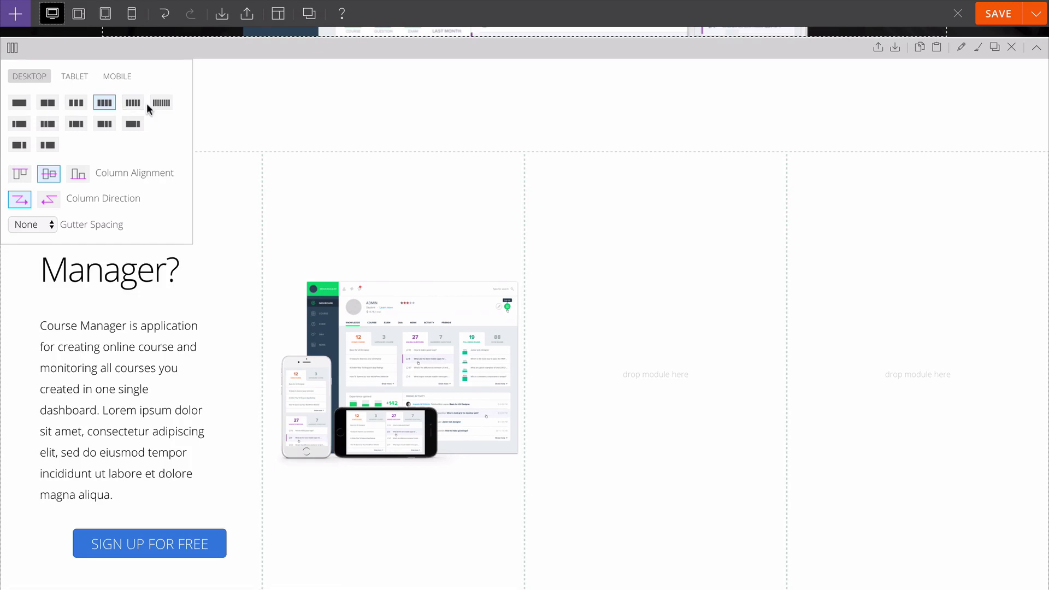
{"action": "left_click", "coordinate": [134, 125]}
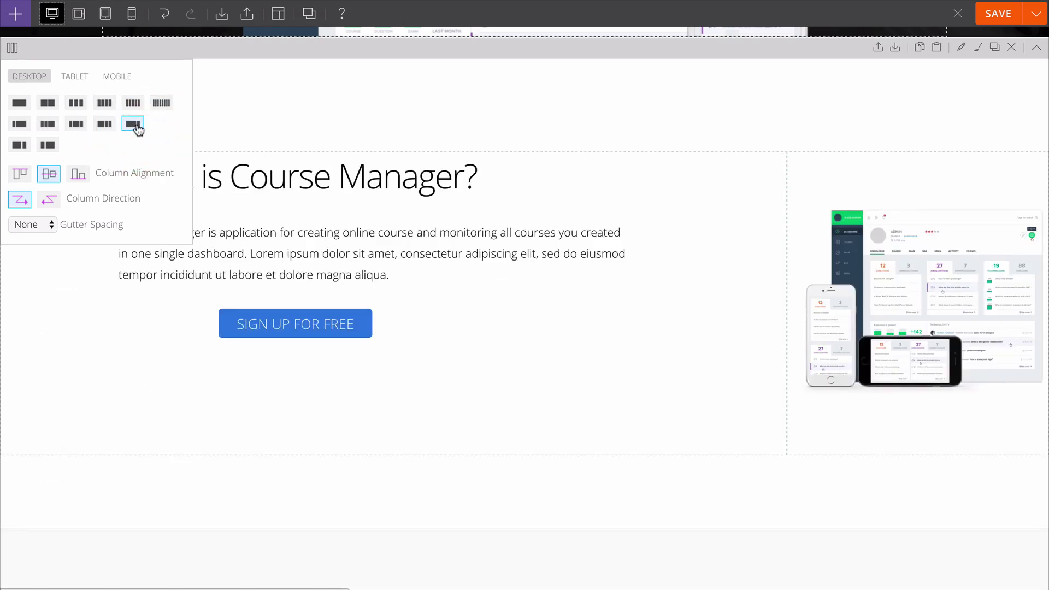
{"action": "left_click", "coordinate": [48, 145]}
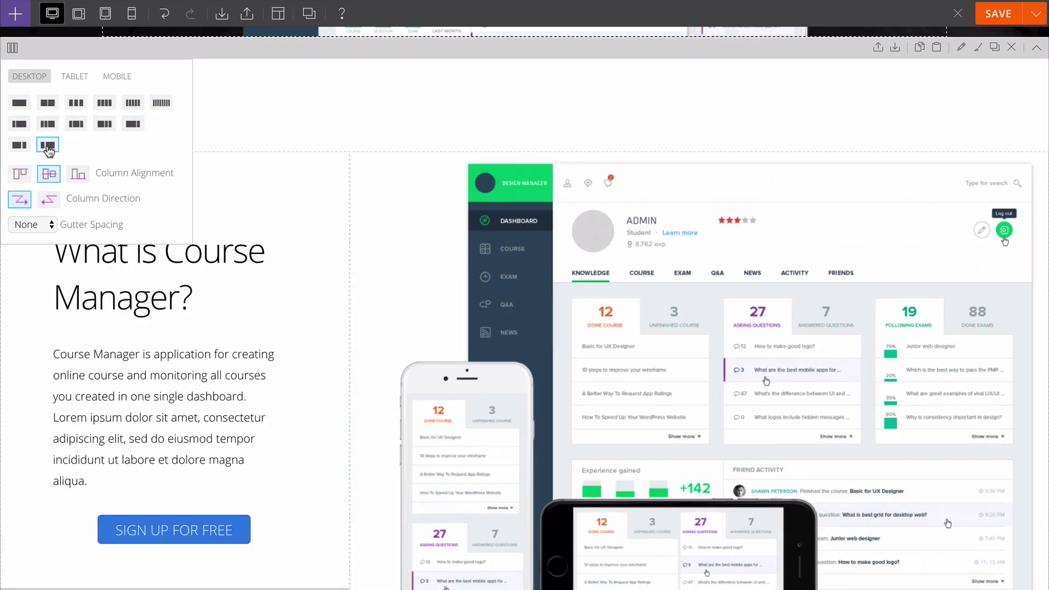
{"action": "left_click", "coordinate": [47, 103]}
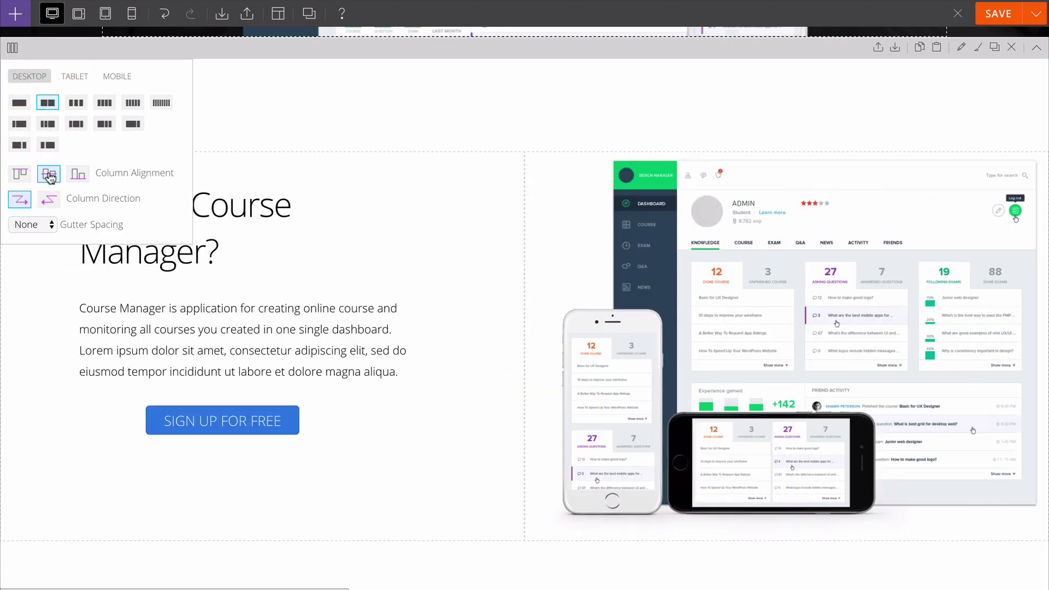
- Set the row's column alignment to middle
{"action": "left_click", "coordinate": [21, 175]}
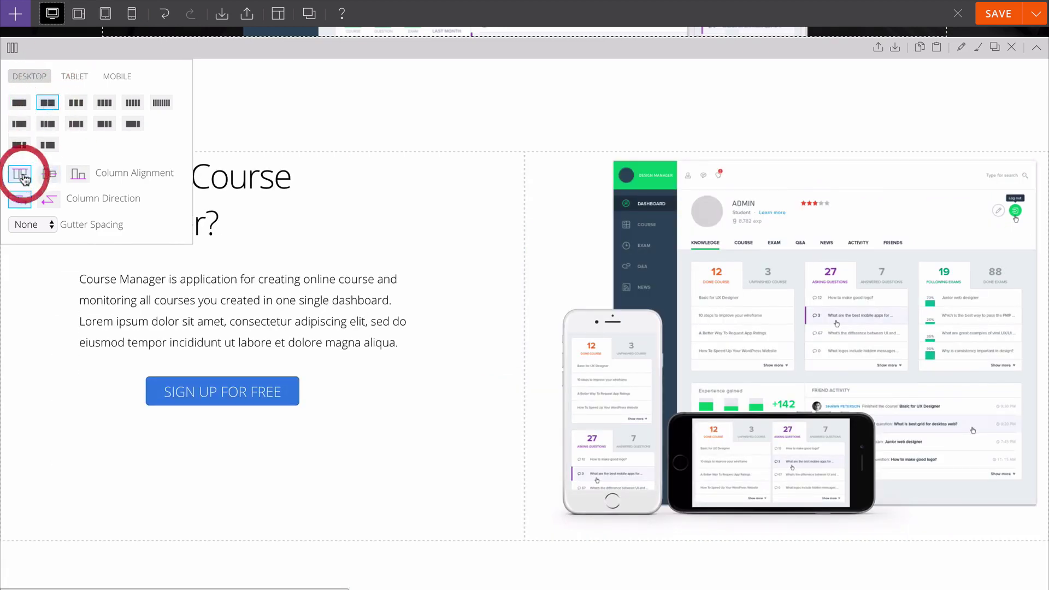
{"action": "left_click", "coordinate": [48, 173]}
{"action": "left_click", "coordinate": [78, 174]}
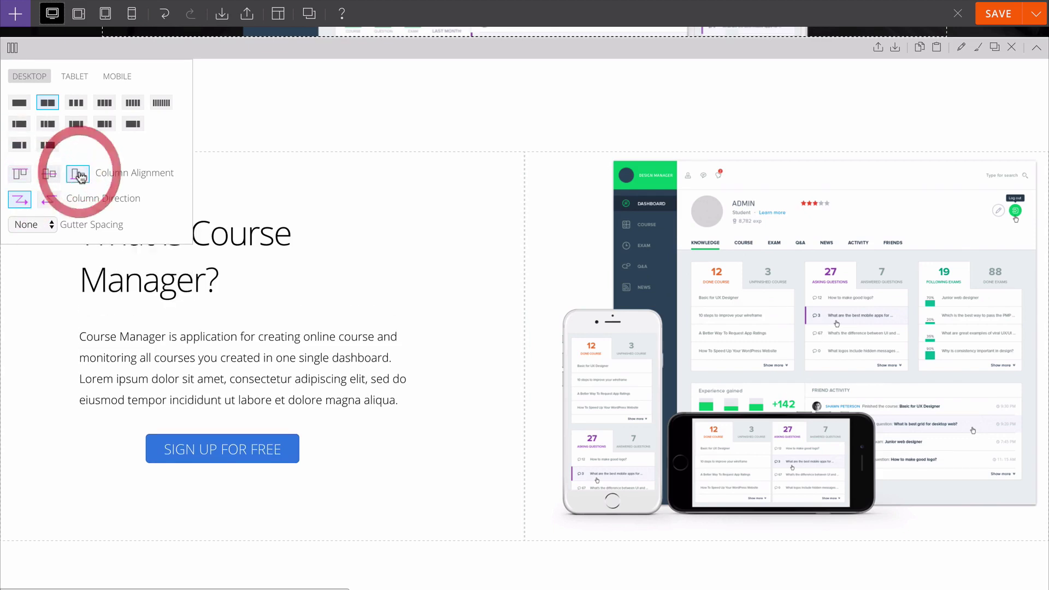
{"action": "left_click", "coordinate": [51, 177]}
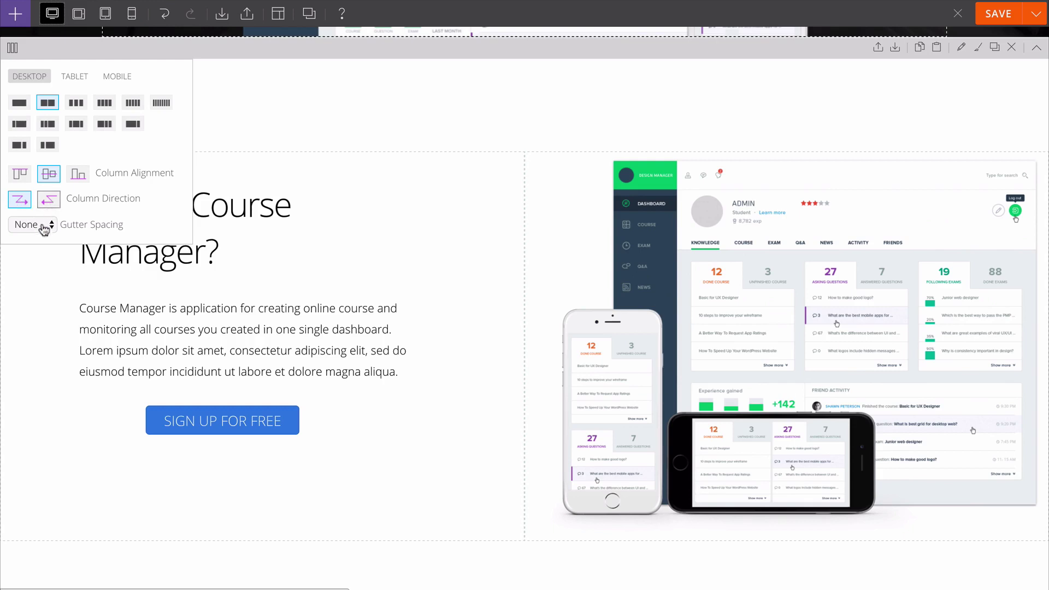
- Set the row's gutter spacing to None
{"action": "left_click", "coordinate": [44, 228]}
{"action": "left_click", "coordinate": [34, 212]}
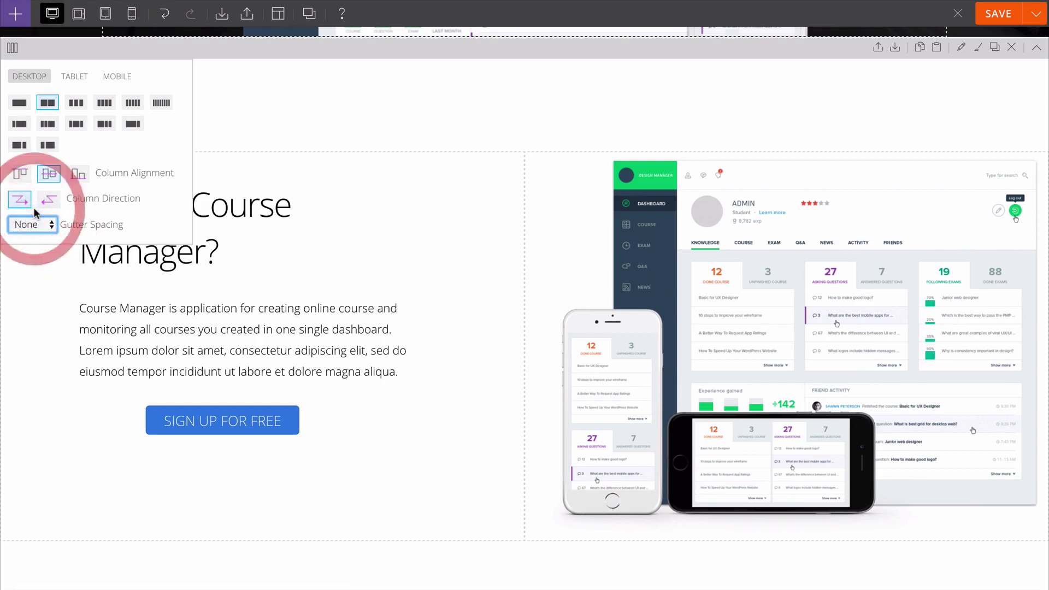
{"action": "left_click", "coordinate": [34, 215]}
{"action": "left_click", "coordinate": [35, 214]}
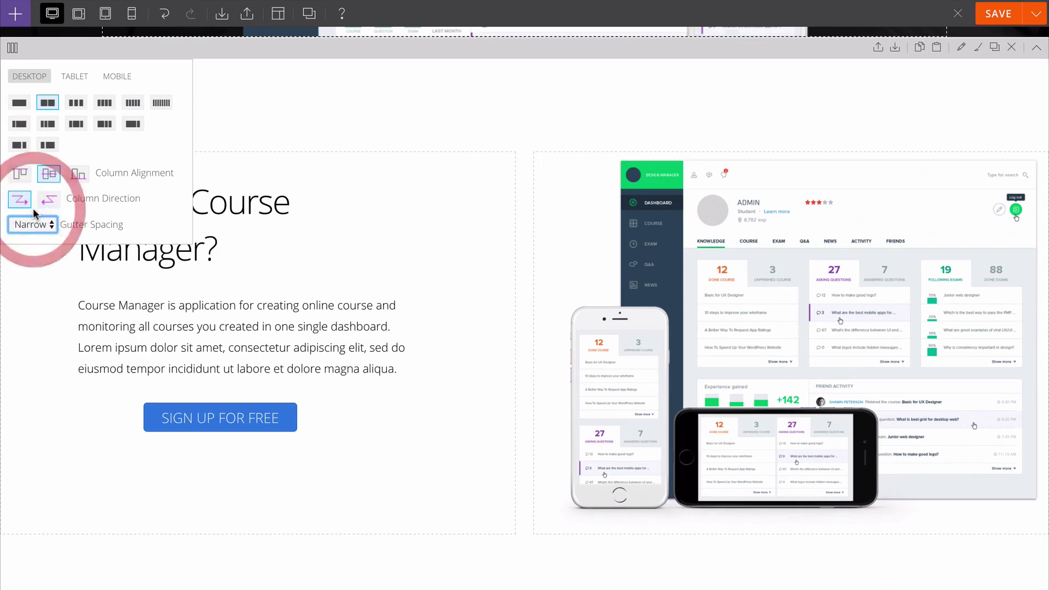
{"action": "left_click", "coordinate": [36, 225]}
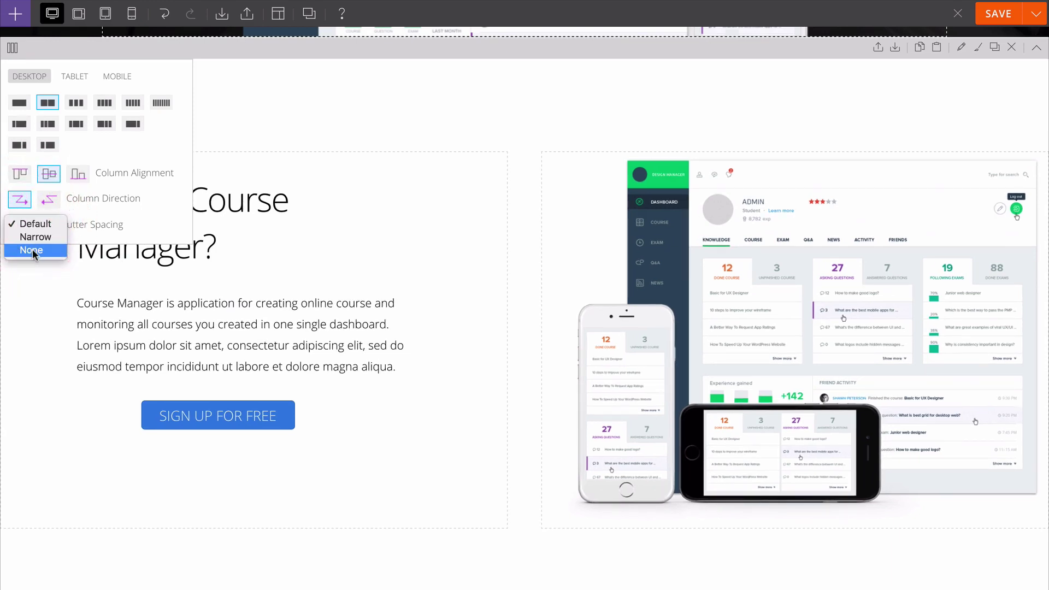
{"action": "left_click", "coordinate": [32, 250]}
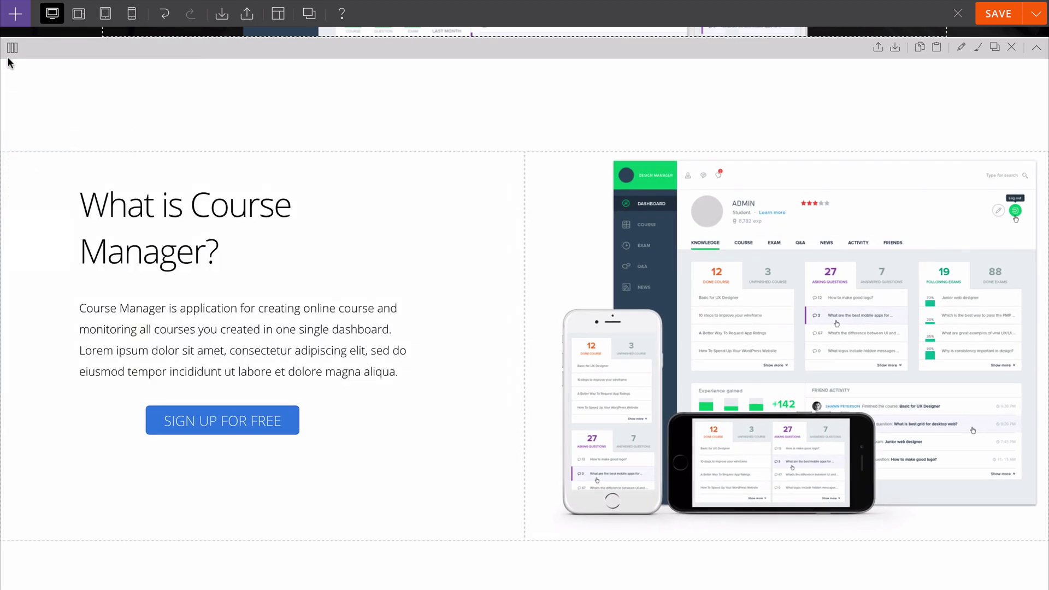
{"action": "left_click", "coordinate": [71, 78]}
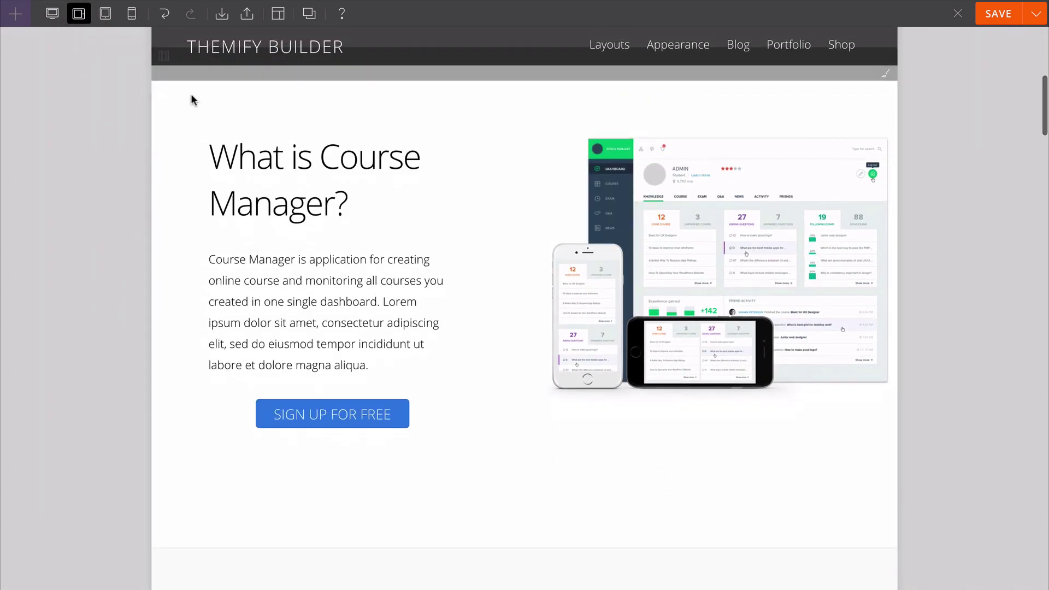
{"action": "mouse_move", "coordinate": [164, 74]}
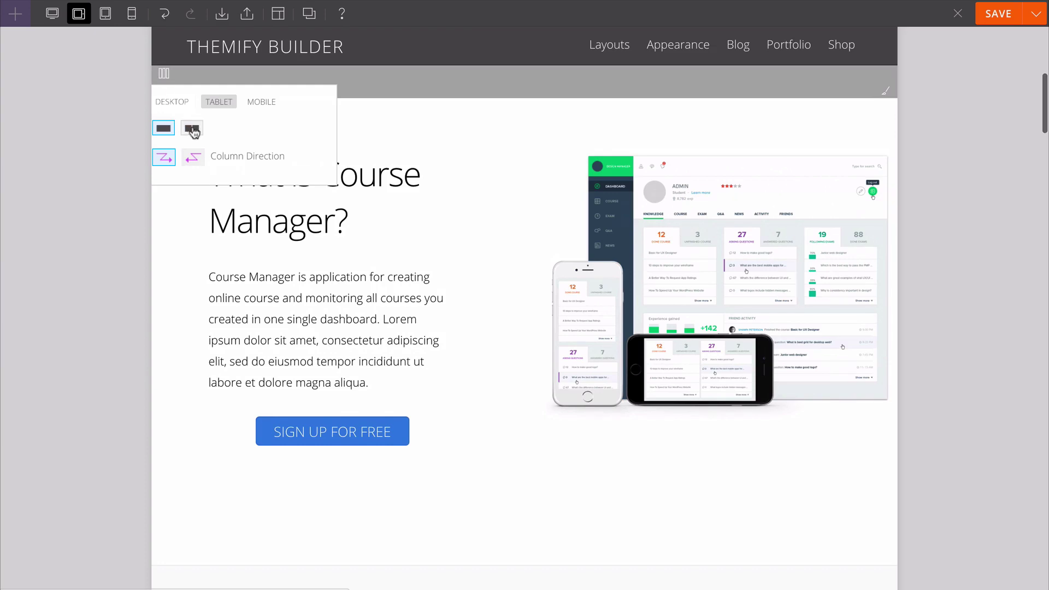
{"action": "left_click", "coordinate": [257, 103]}
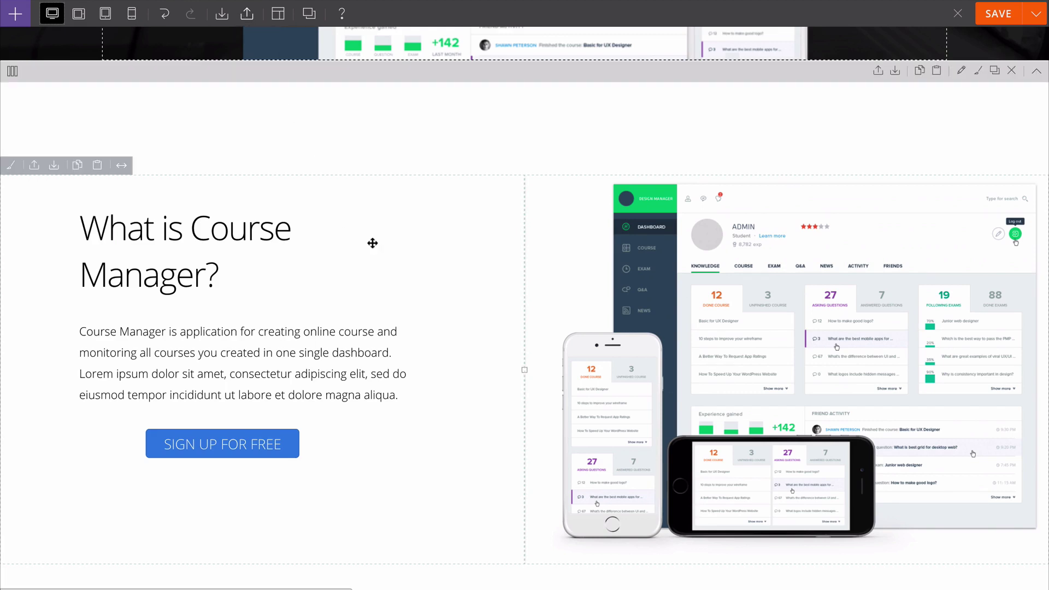
- Save the Course Manager layout changes and exit to the live page
{"action": "mouse_move", "coordinate": [417, 225]}
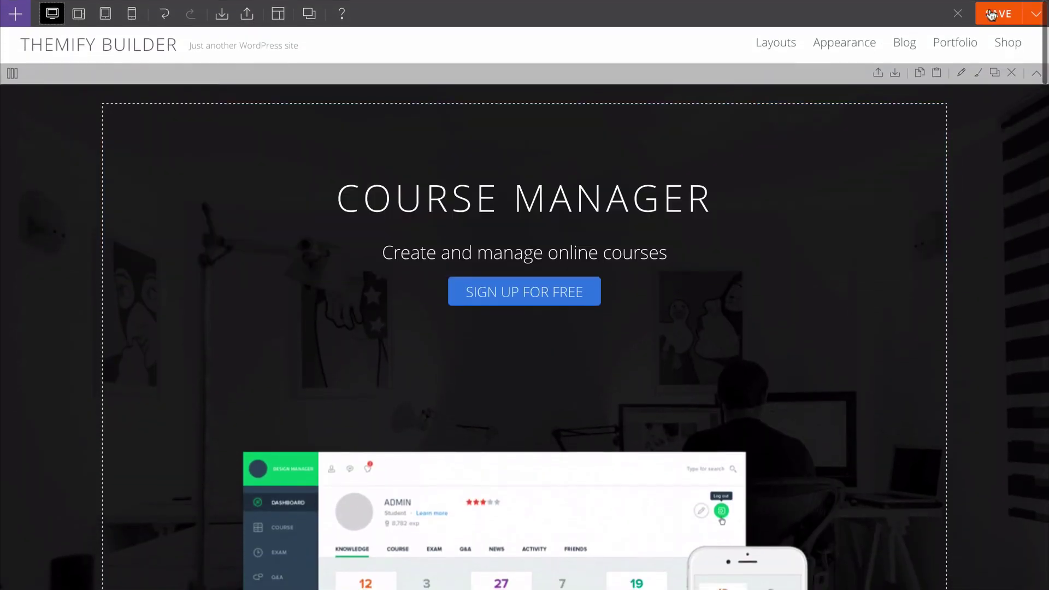
{"action": "left_click", "coordinate": [998, 15]}
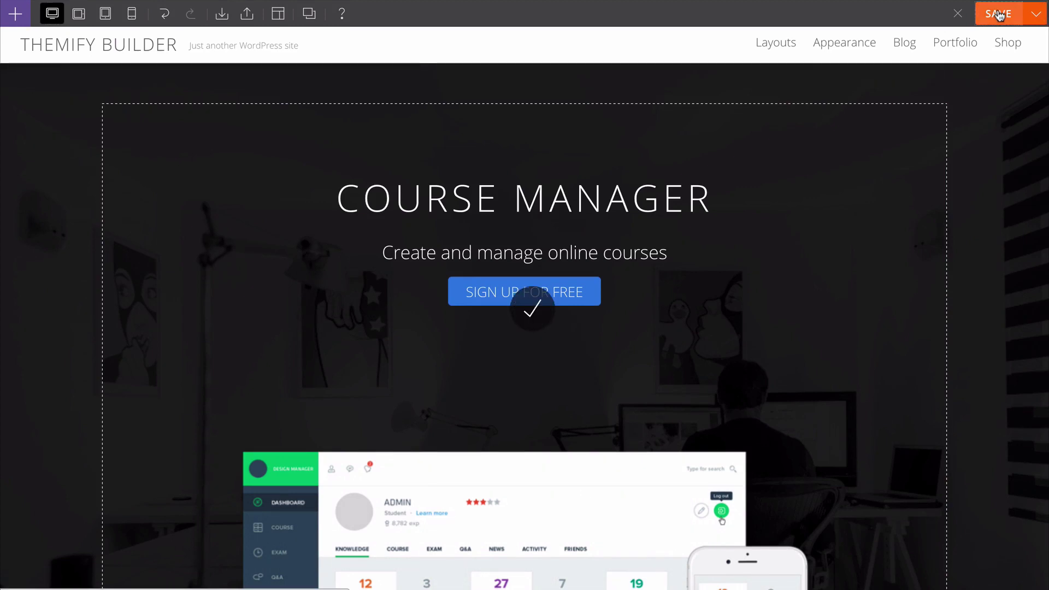
{"action": "left_click", "coordinate": [959, 15]}
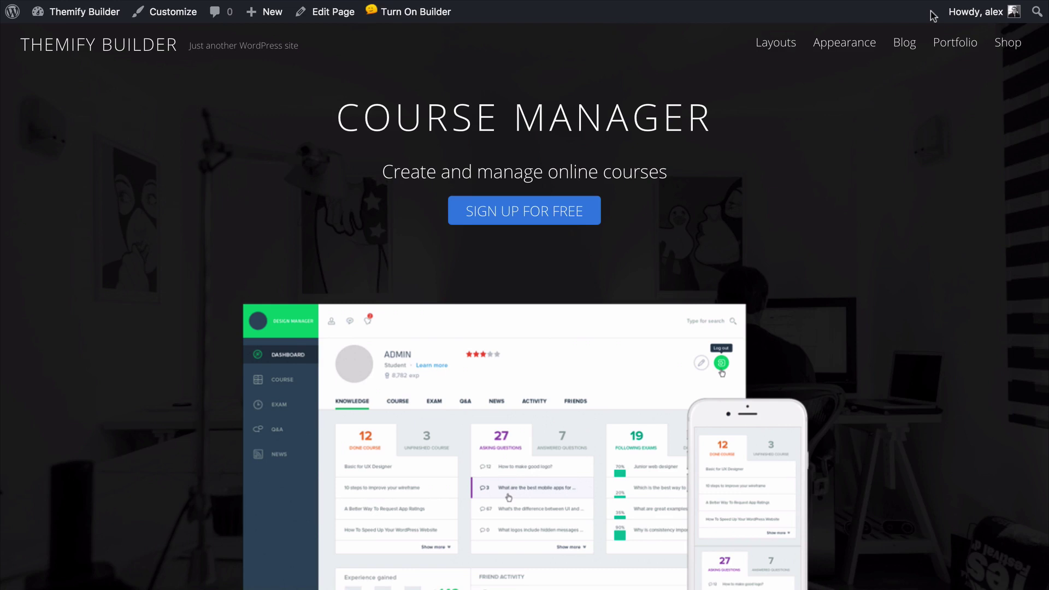
- Open the page with Edit Page and scroll down to the Themify Builder panel
{"action": "left_click", "coordinate": [339, 12]}
{"action": "scroll", "coordinate": [727, 116], "scroll_direction": "down", "scroll_amount": 7}
{"action": "scroll", "coordinate": [728, 117], "scroll_direction": "down", "scroll_amount": 4}
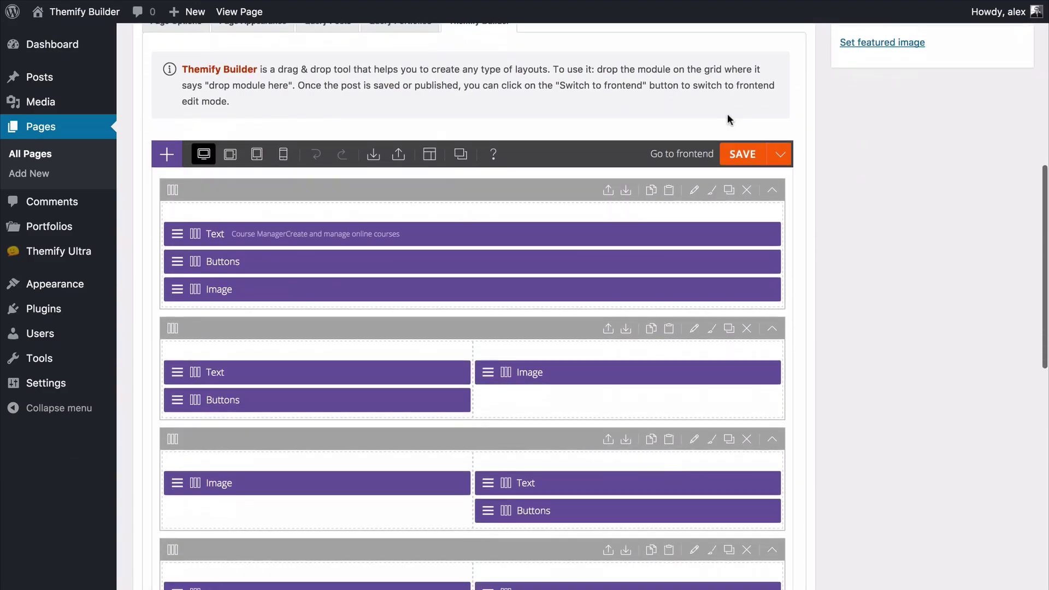
{"action": "scroll", "coordinate": [727, 117], "scroll_direction": "down", "scroll_amount": 2}
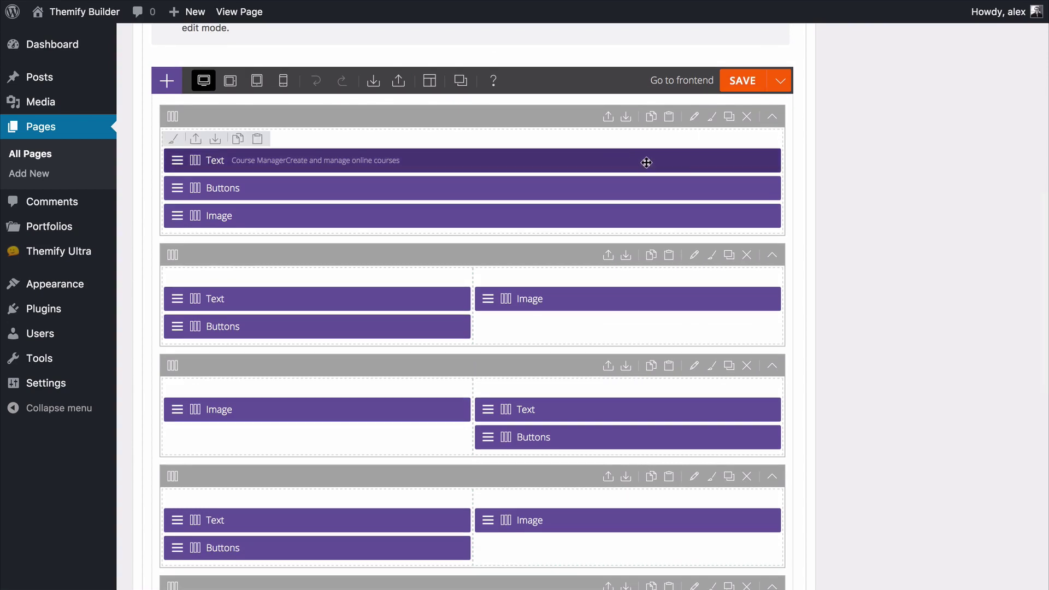
{"action": "scroll", "coordinate": [811, 234], "scroll_direction": "down", "scroll_amount": 5}
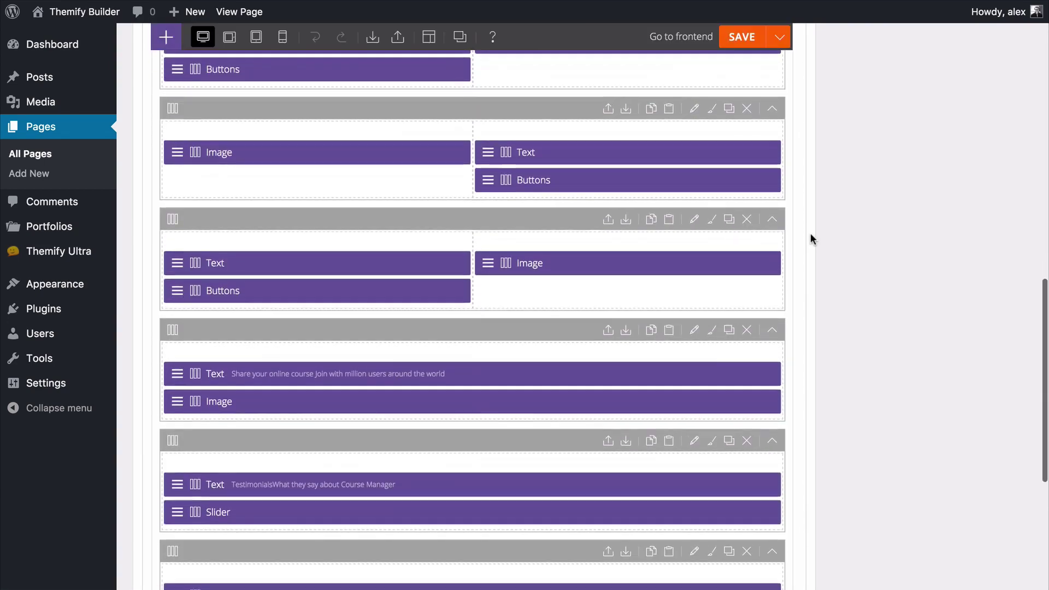
{"action": "scroll", "coordinate": [811, 238], "scroll_direction": "down", "scroll_amount": 5}
{"action": "scroll", "coordinate": [811, 238], "scroll_direction": "up", "scroll_amount": 9}
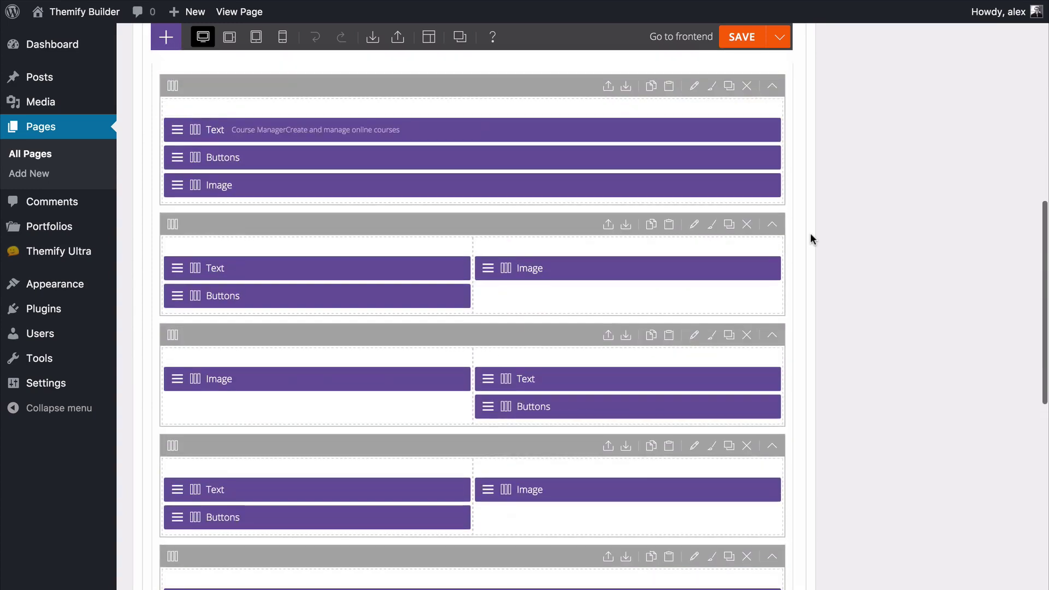
{"action": "scroll", "coordinate": [811, 238], "scroll_direction": "up", "scroll_amount": 1}
- Open the Course Manager heading Text module and save it unchanged
{"action": "left_click", "coordinate": [523, 161]}
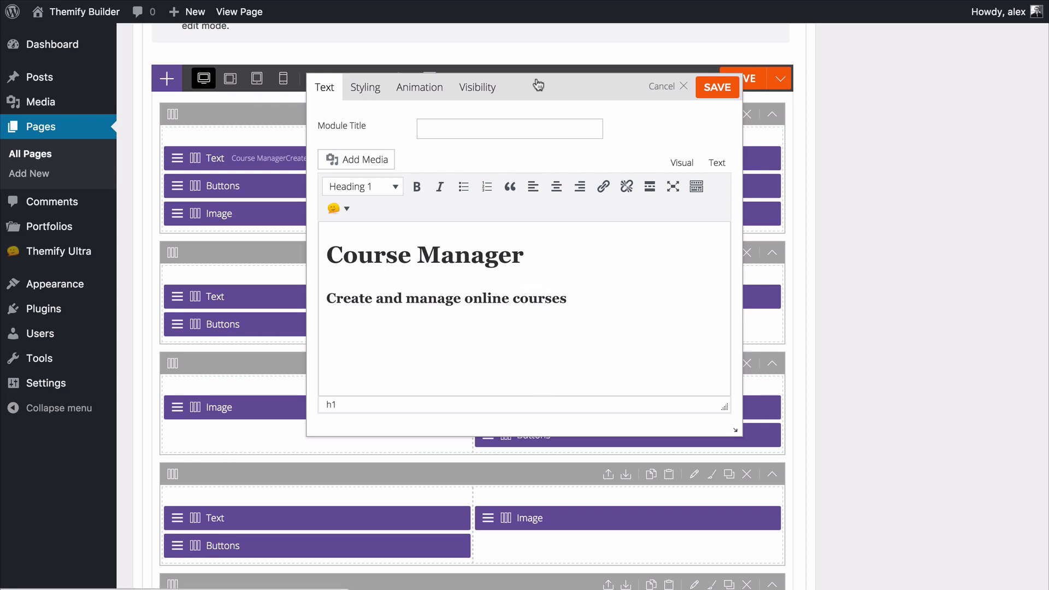
{"action": "left_click", "coordinate": [713, 87]}
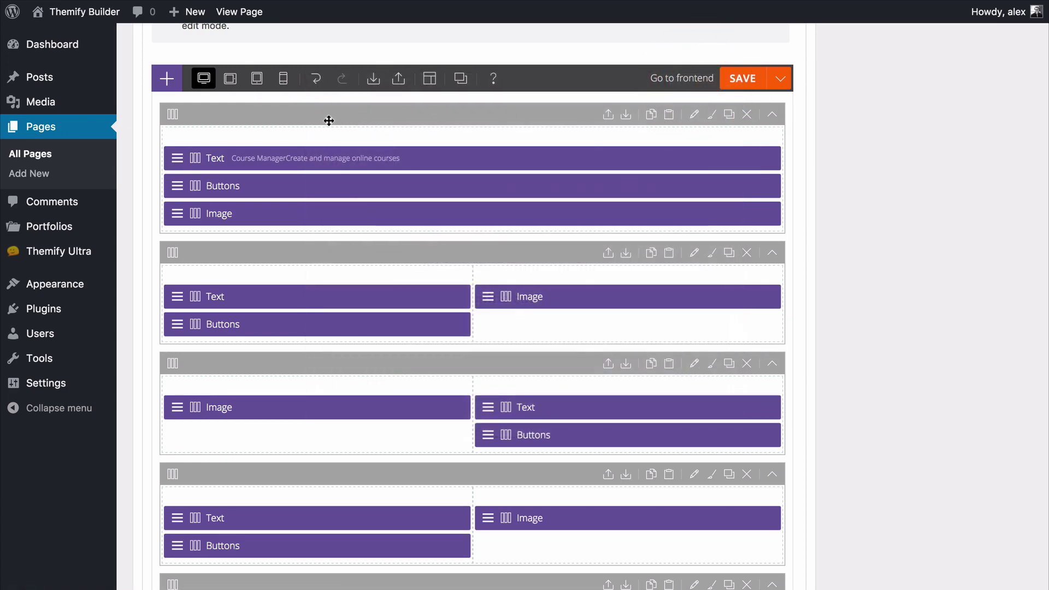
{"action": "mouse_move", "coordinate": [173, 113]}
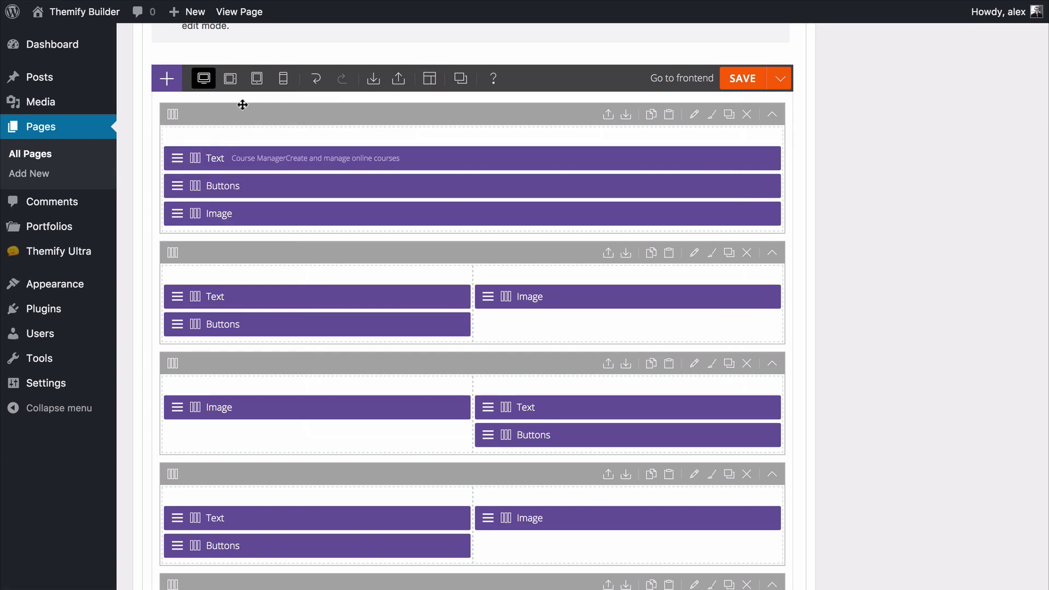
- Try dragging a Divider module into the Course Manager layout, then save the backend layout
{"action": "left_click", "coordinate": [167, 78]}
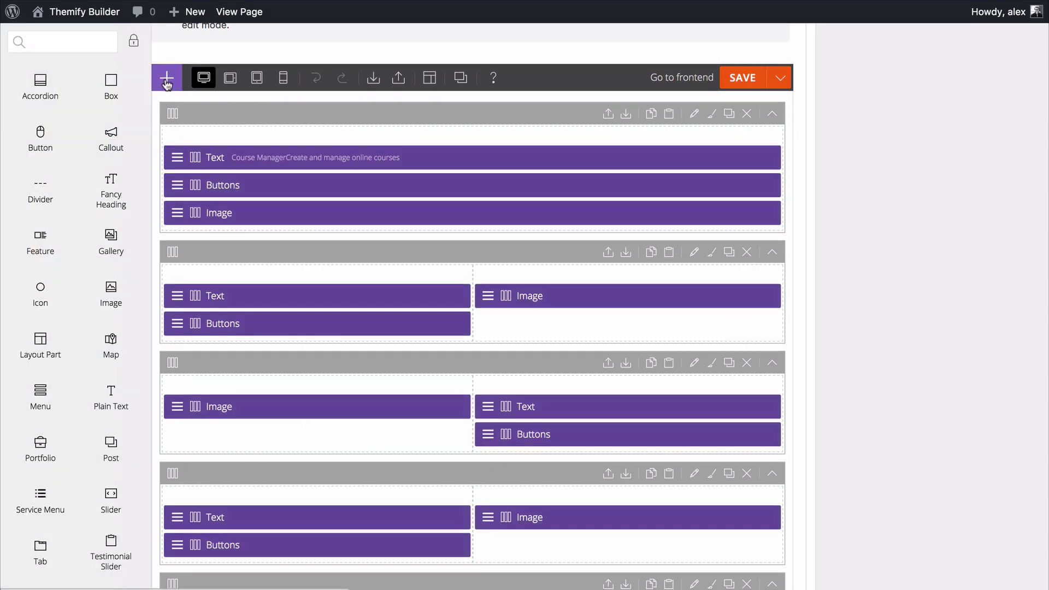
{"action": "scroll", "coordinate": [59, 436], "scroll_direction": "down", "scroll_amount": 5}
{"action": "scroll", "coordinate": [60, 437], "scroll_direction": "up", "scroll_amount": 4}
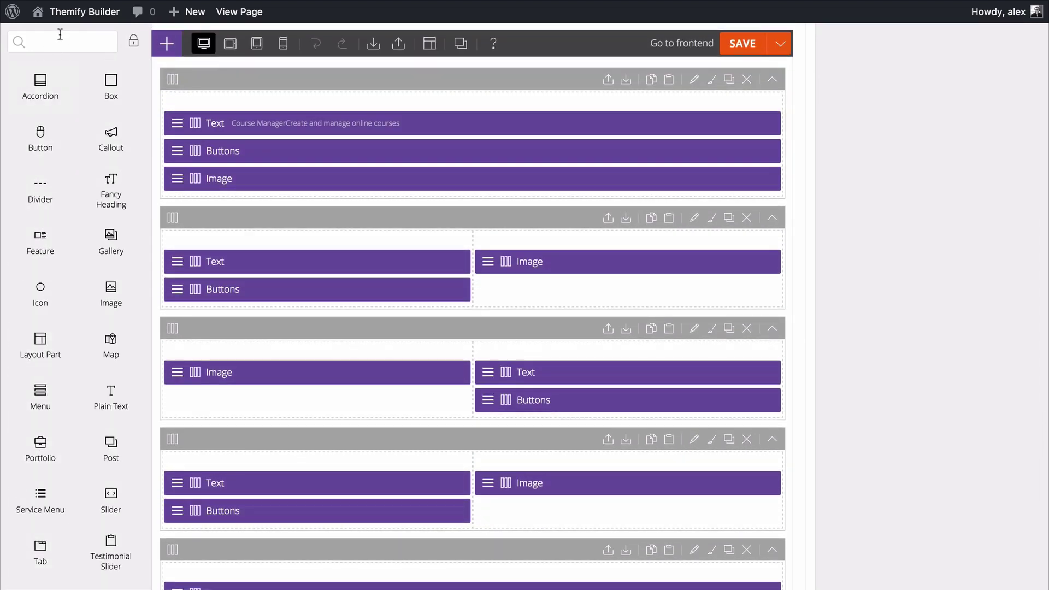
{"action": "scroll", "coordinate": [58, 273], "scroll_direction": "down", "scroll_amount": 1}
{"action": "scroll", "coordinate": [56, 246], "scroll_direction": "up", "scroll_amount": 2}
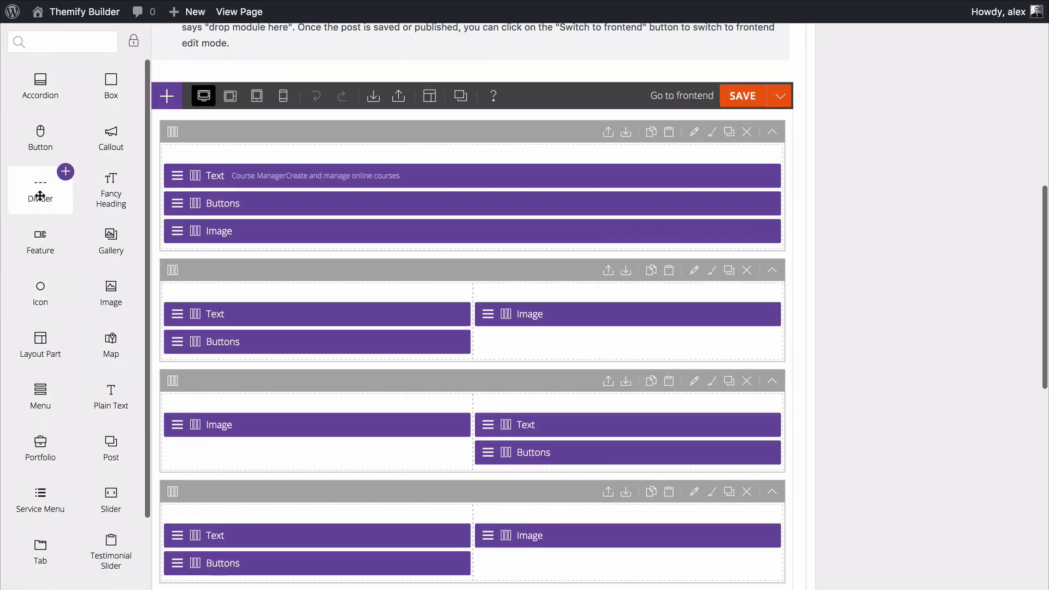
{"action": "left_click_drag", "start_coordinate": [43, 191], "coordinate": [221, 199]}
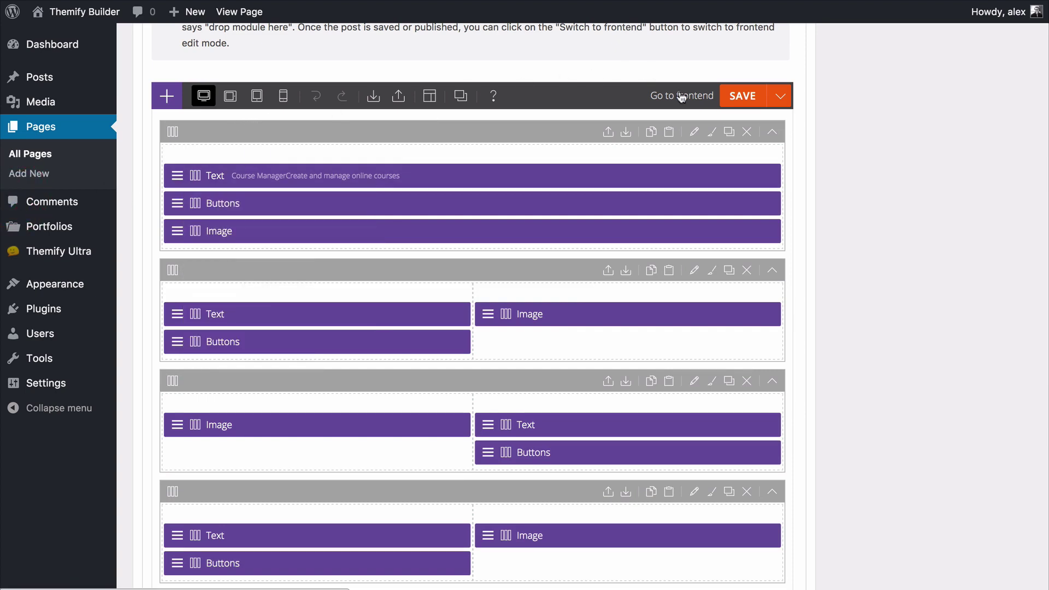
{"action": "left_click", "coordinate": [753, 103]}
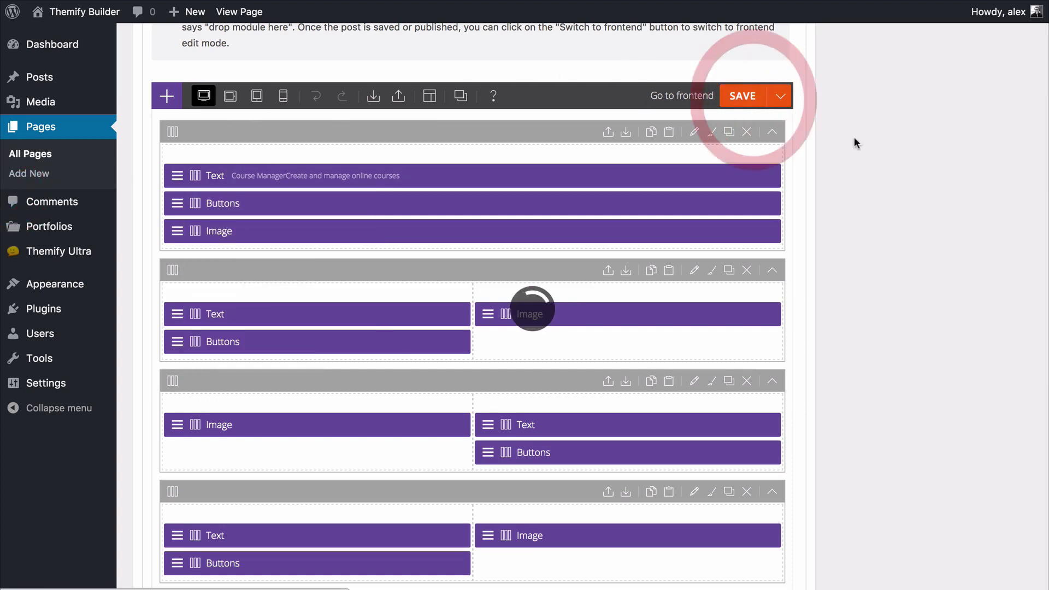